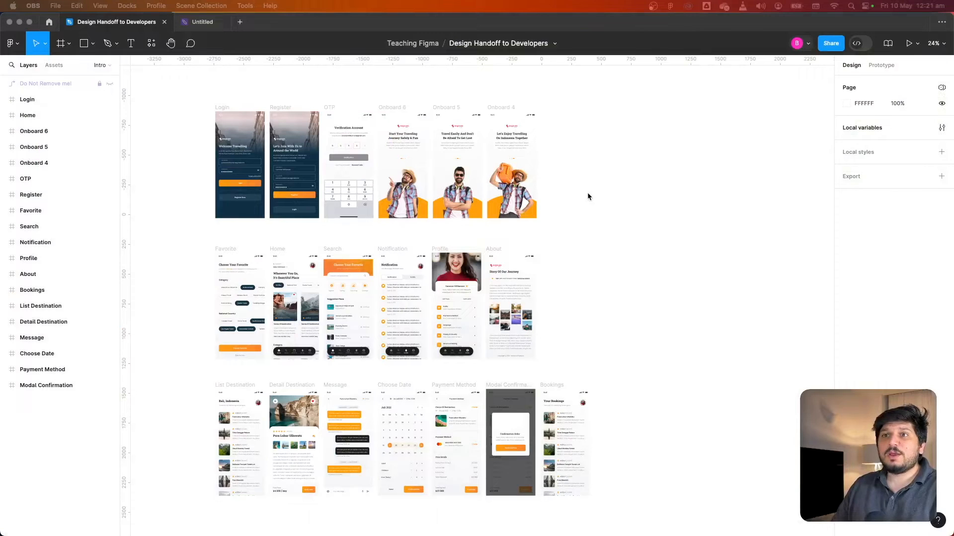
Survey the app screens laid out on the canvas
{"action": "scroll", "coordinate": [587, 193], "scroll_direction": "up", "scroll_amount": 3}
{"action": "left_click", "coordinate": [602, 207]}
{"action": "left_click_drag", "start_coordinate": [593, 226], "coordinate": [670, 222]}
{"action": "scroll", "coordinate": [680, 263], "scroll_direction": "down", "scroll_amount": 2}
{"action": "scroll", "coordinate": [666, 218], "scroll_direction": "down", "scroll_amount": 2}
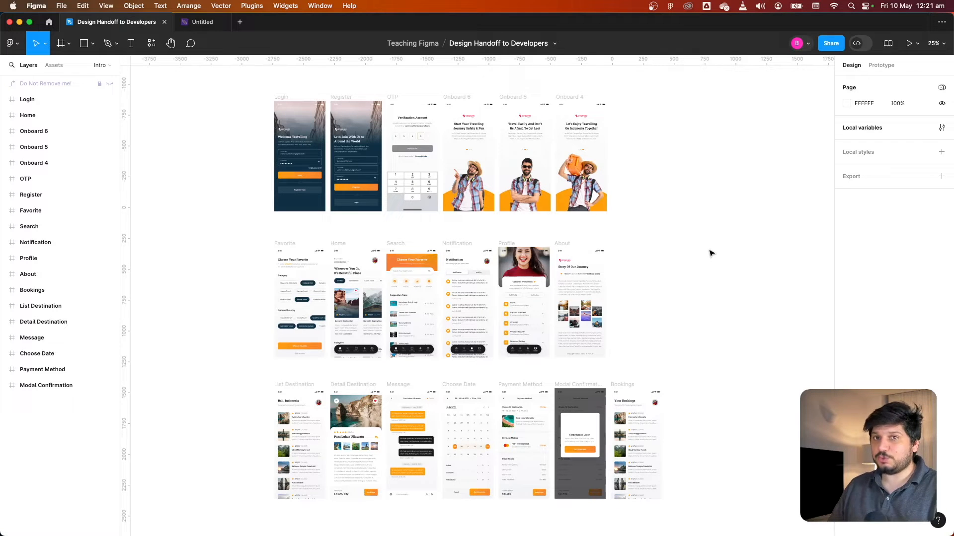
{"action": "scroll", "coordinate": [711, 254], "scroll_direction": "down", "scroll_amount": 4}
{"action": "left_click_drag", "start_coordinate": [712, 254], "coordinate": [504, 240]}
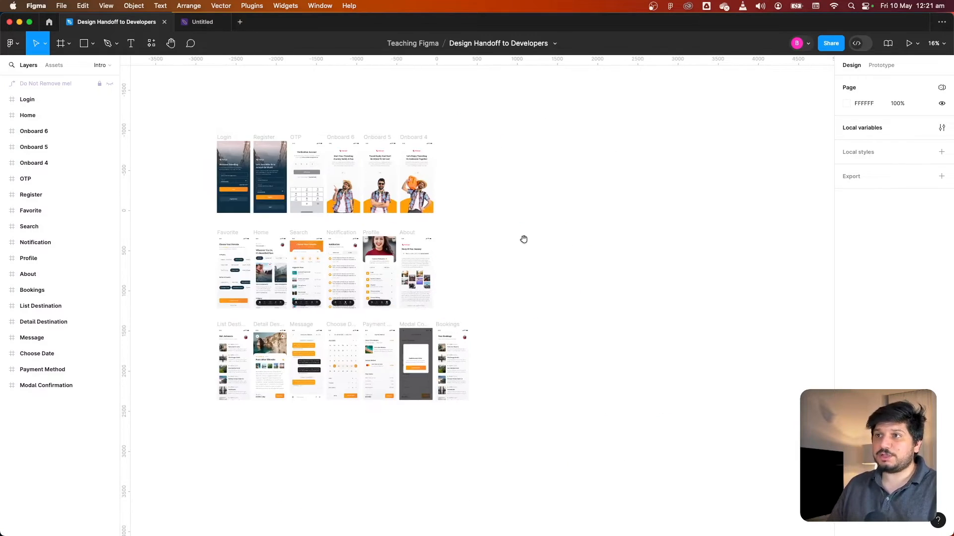
Switch between the Assets and Layers views and expand the pages list
{"action": "left_click", "coordinate": [53, 66]}
{"action": "left_click", "coordinate": [31, 66]}
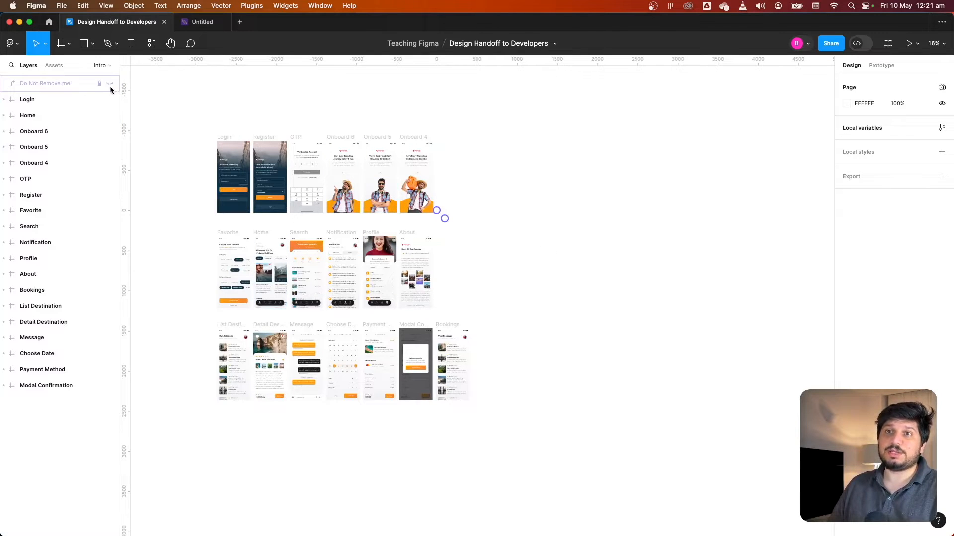
{"action": "left_click", "coordinate": [69, 121]}
{"action": "key", "text": "Escape"}
{"action": "left_click", "coordinate": [99, 65]}
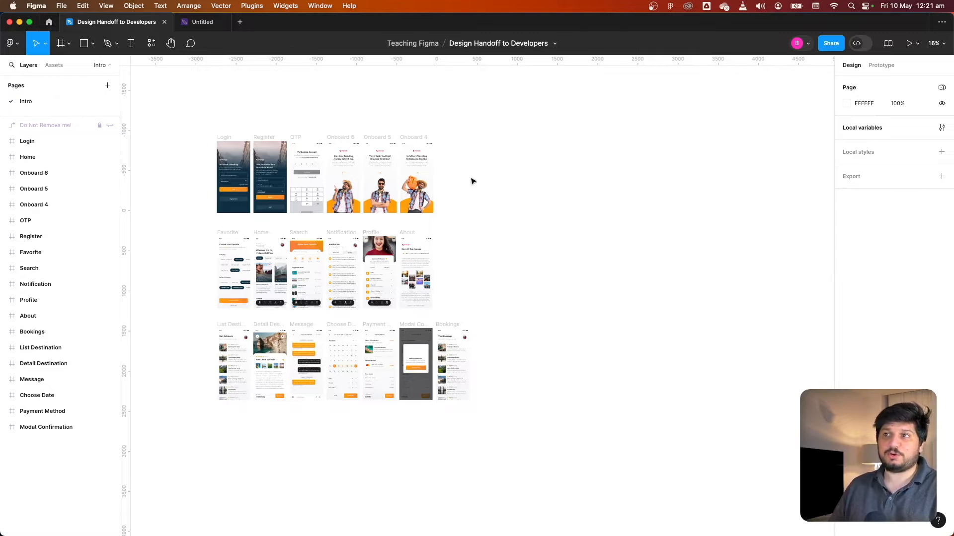
{"action": "left_click_drag", "start_coordinate": [547, 200], "coordinate": [457, 173]}
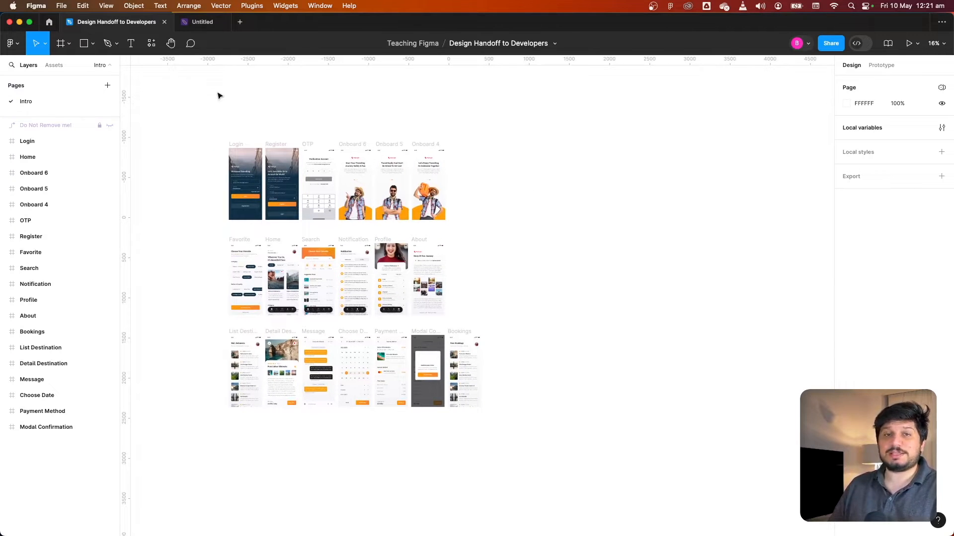
Draw a section about 4112 × 1344 to the right of the screens with the Section tool
{"action": "left_click", "coordinate": [69, 45]}
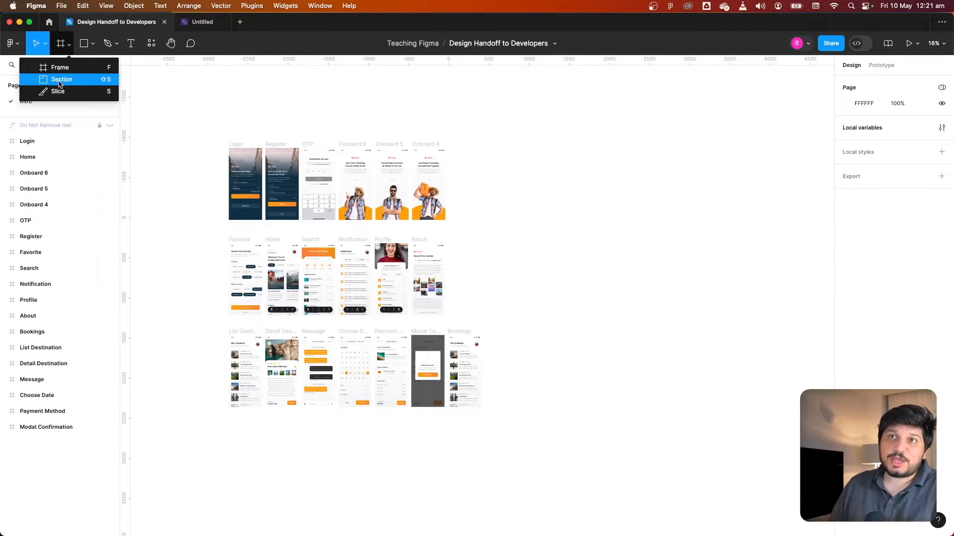
{"action": "left_click", "coordinate": [63, 51]}
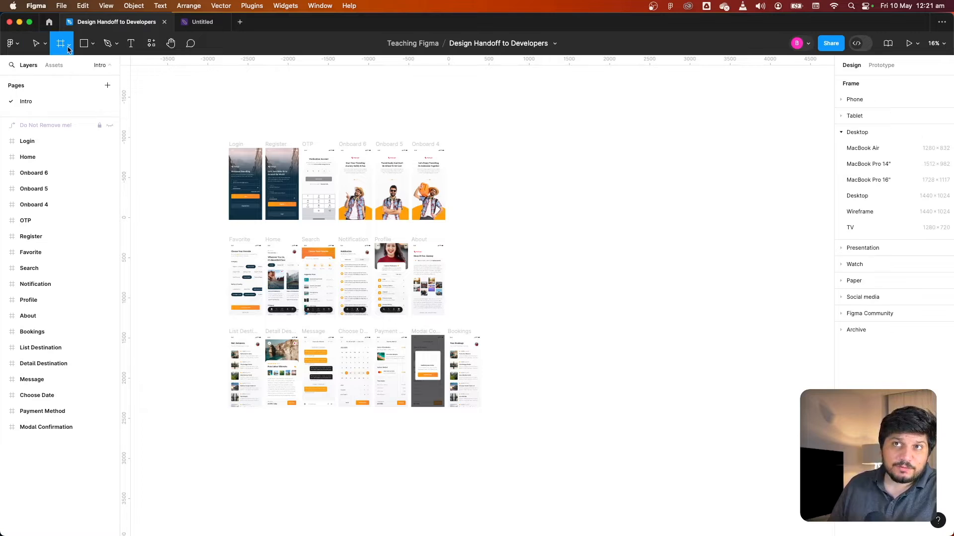
{"action": "left_click", "coordinate": [69, 49]}
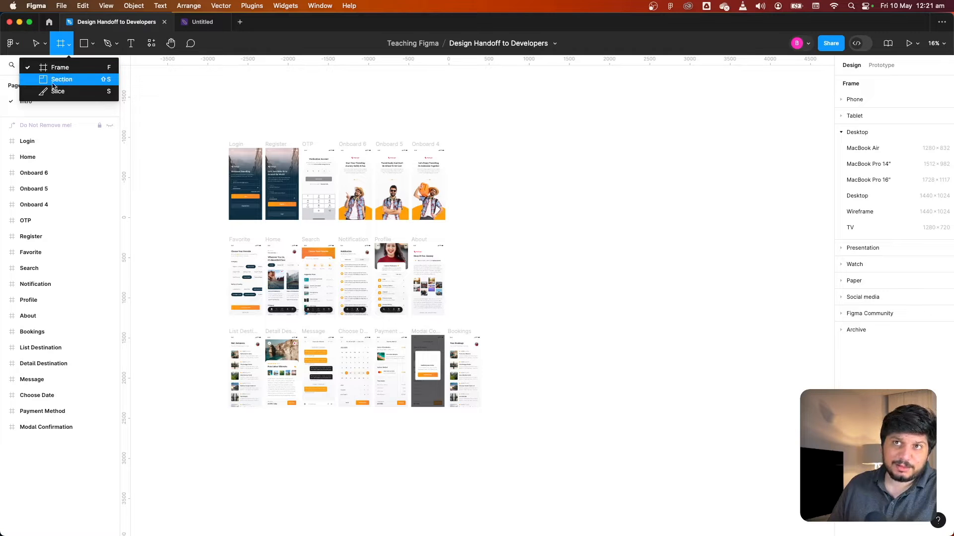
{"action": "left_click", "coordinate": [62, 80]}
{"action": "mouse_move", "coordinate": [552, 170]}
{"action": "left_mouse_down"}
{"action": "mouse_move", "coordinate": [611, 219]}
{"action": "mouse_move", "coordinate": [916, 280]}
{"action": "mouse_move", "coordinate": [735, 273]}
{"action": "mouse_move", "coordinate": [794, 279]}
{"action": "left_mouse_up"}
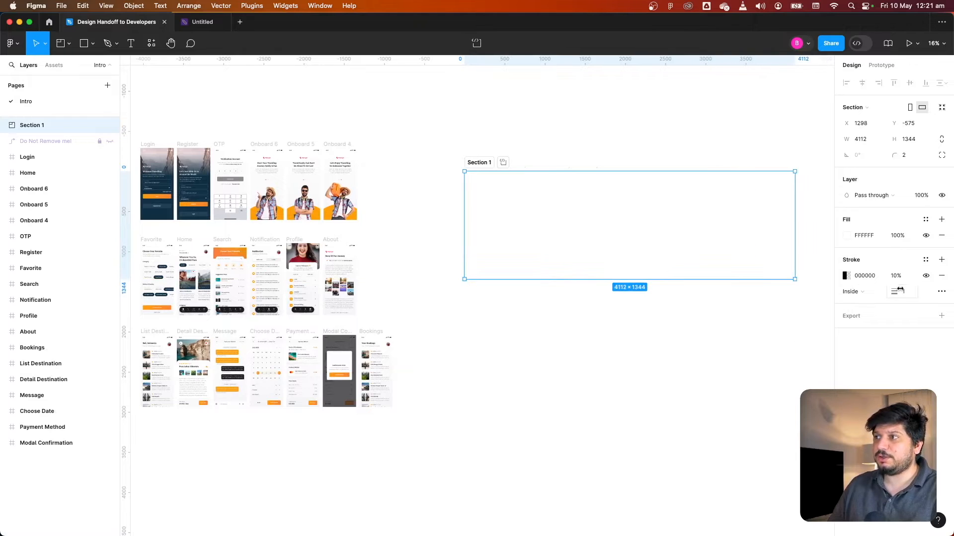
Set the section's fill color to EEEEEE
{"action": "left_click", "coordinate": [847, 236]}
{"action": "left_click_drag", "start_coordinate": [722, 287], "coordinate": [712, 278]}
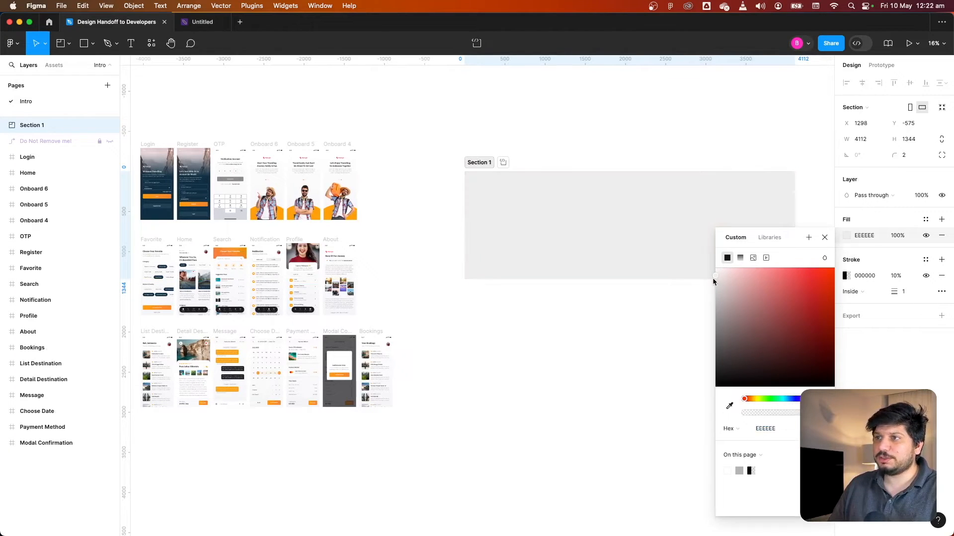
{"action": "left_click", "coordinate": [623, 318]}
{"action": "left_click", "coordinate": [512, 201]}
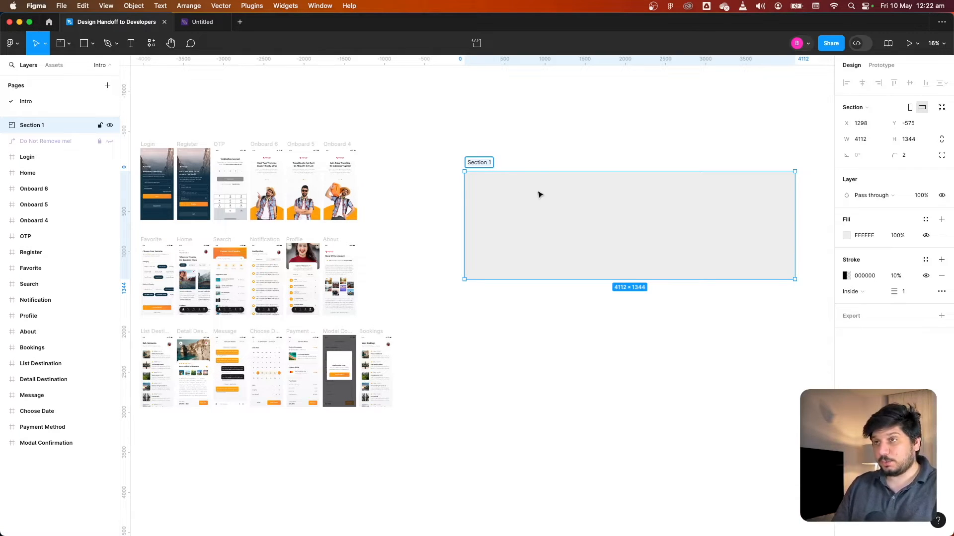
Rename the section to Registeration
{"action": "key", "text": "super+r"}
{"action": "type", "text": "Lo"}
{"action": "type", "text": "gis"}
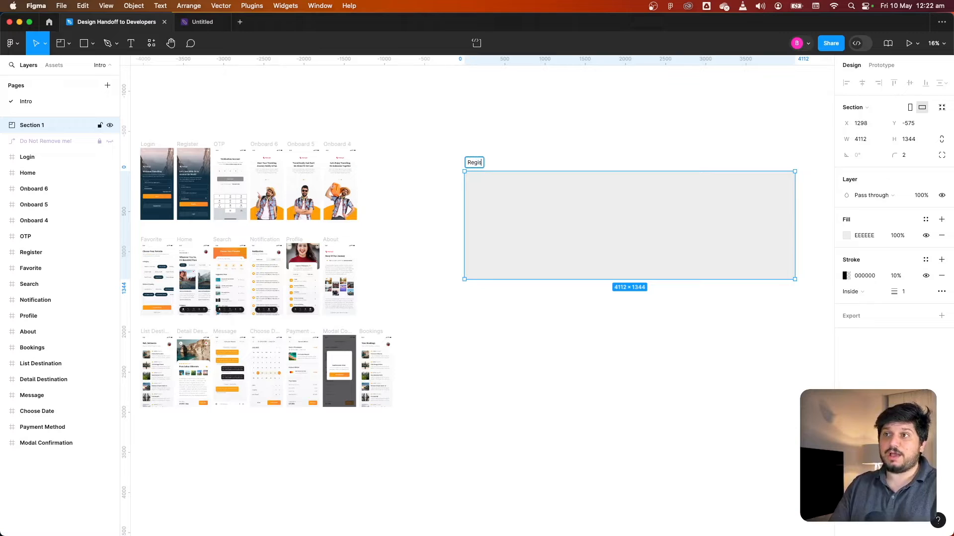
{"action": "type", "text": "teration"}
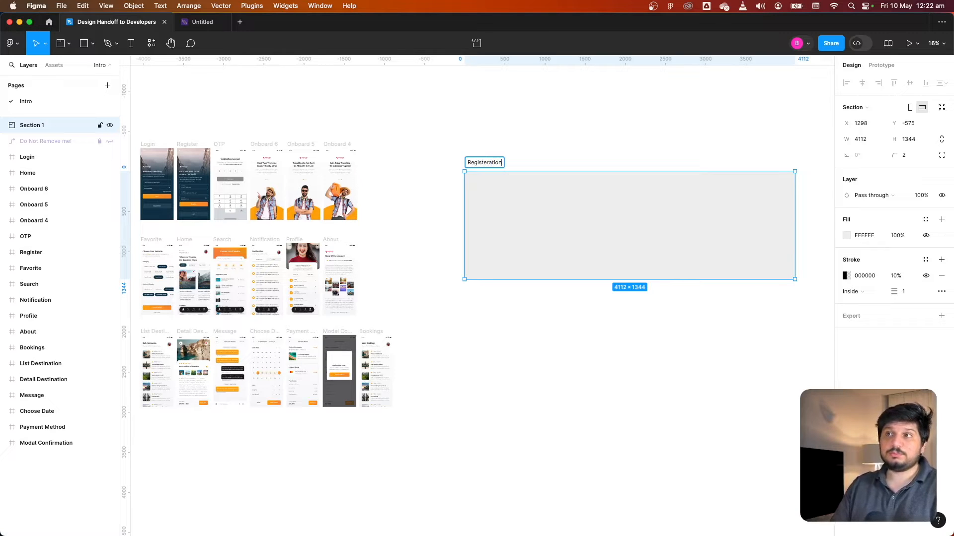
{"action": "key", "text": "Return"}
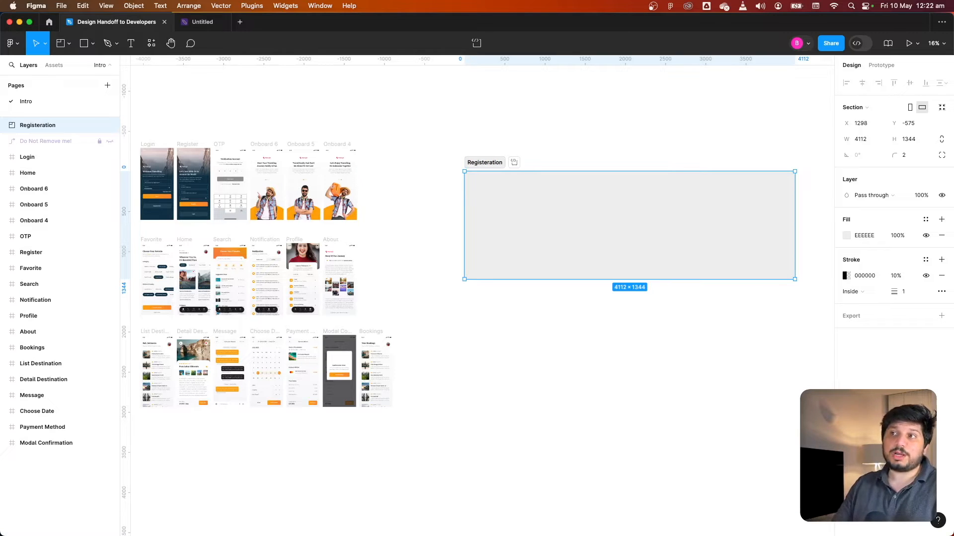
{"action": "left_click", "coordinate": [501, 135]}
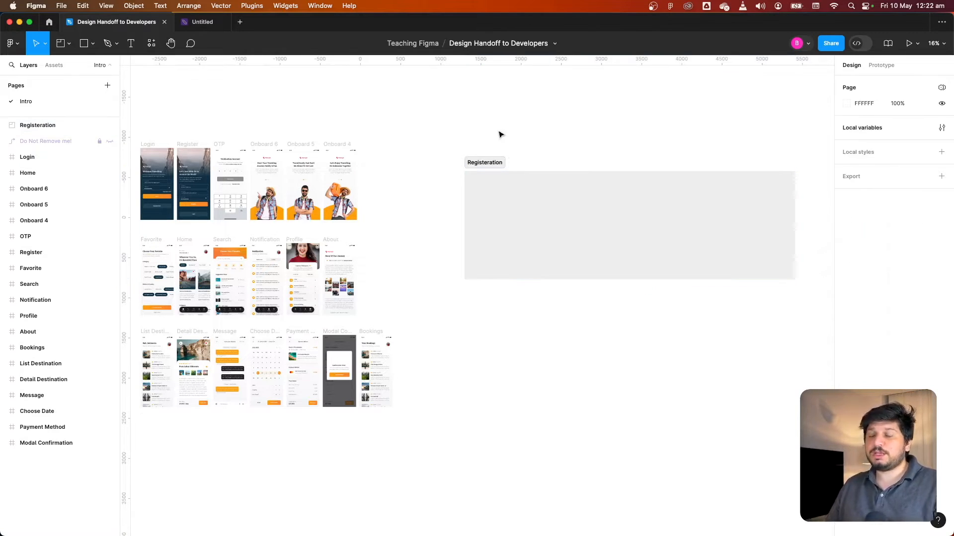
Zoom in to inspect the Register and OTP screens in the top row
{"action": "left_click", "coordinate": [503, 162]}
{"action": "scroll", "coordinate": [551, 136], "scroll_direction": "up", "scroll_amount": 5}
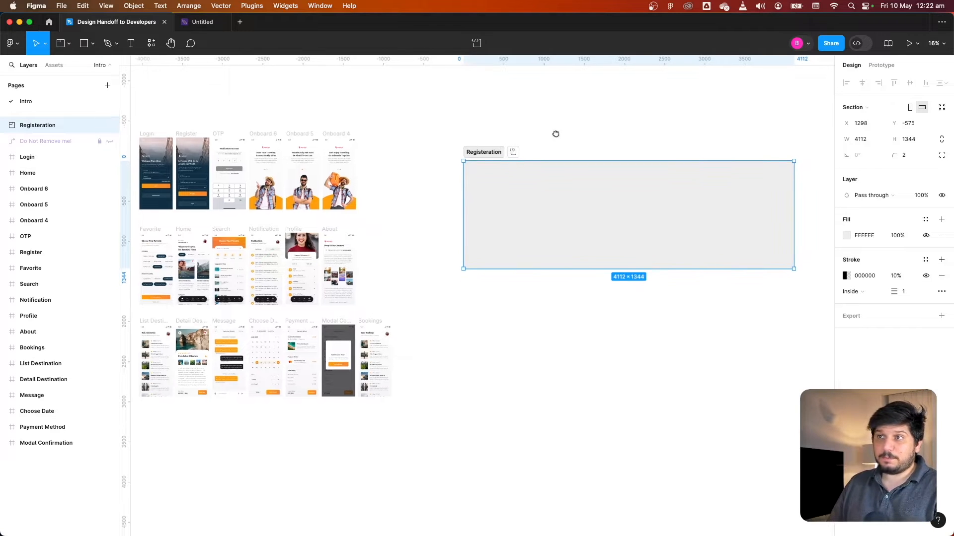
{"action": "scroll", "coordinate": [384, 169], "scroll_direction": "up", "scroll_amount": 2}
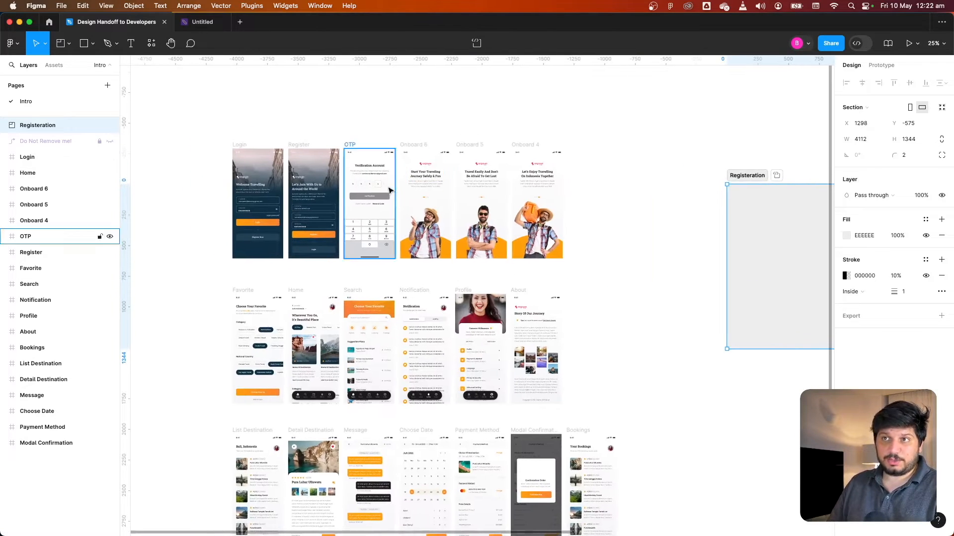
{"action": "scroll", "coordinate": [624, 219], "scroll_direction": "left", "scroll_amount": 2}
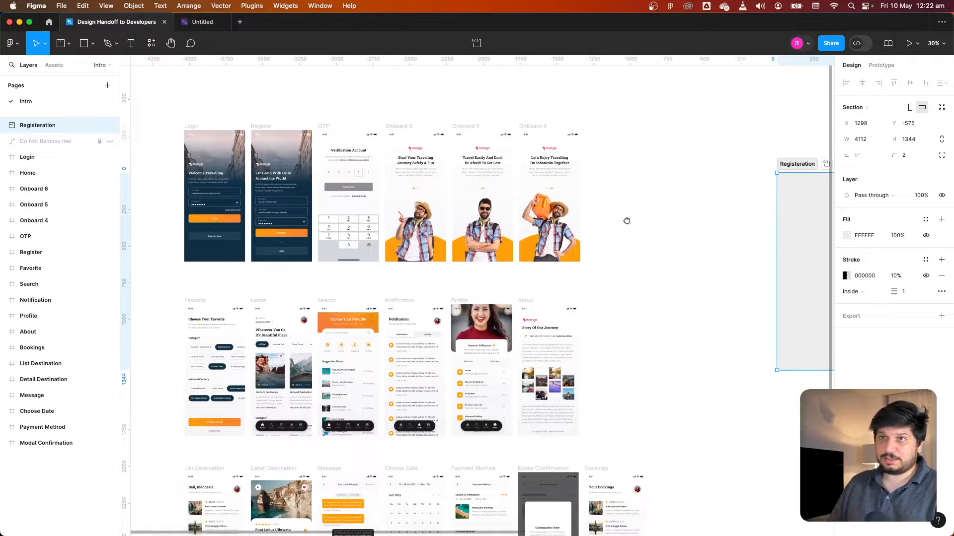
{"action": "scroll", "coordinate": [666, 207], "scroll_direction": "left", "scroll_amount": 2}
{"action": "left_click", "coordinate": [318, 127]}
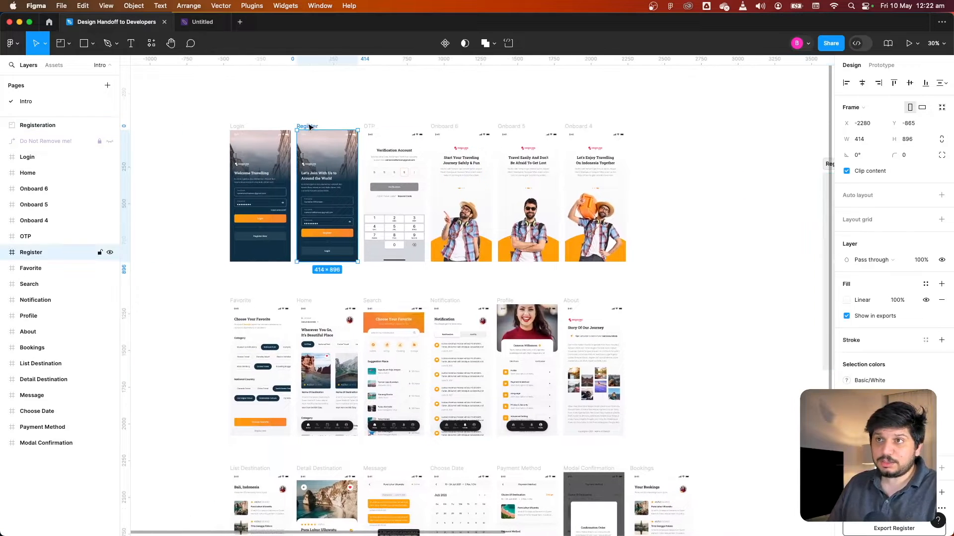
{"action": "scroll", "coordinate": [318, 139], "scroll_direction": "up", "scroll_amount": 5}
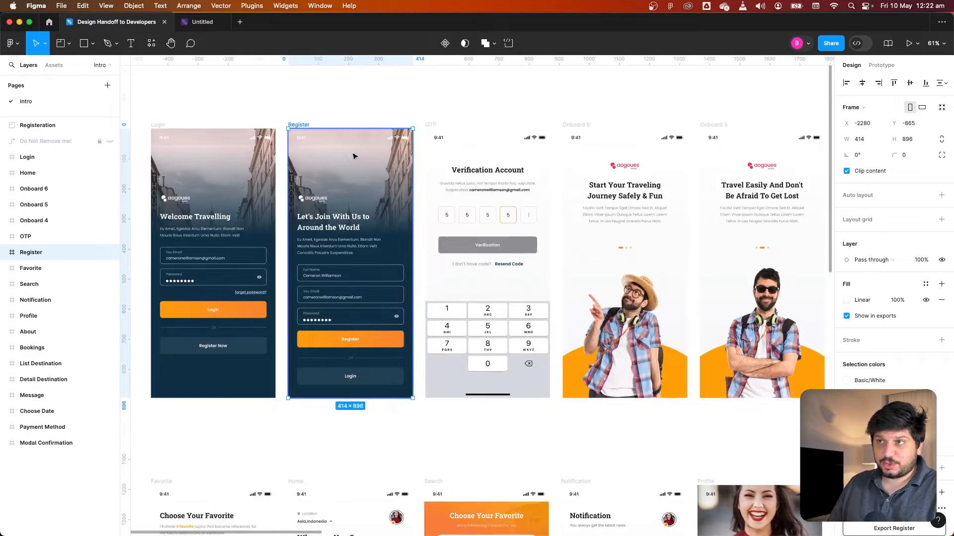
{"action": "scroll", "coordinate": [296, 124], "scroll_direction": "right", "scroll_amount": 2}
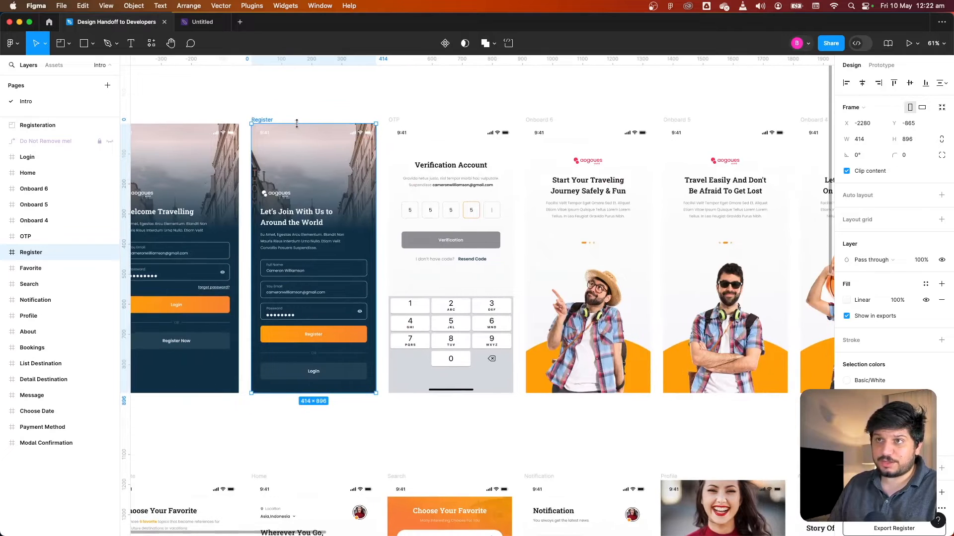
{"action": "left_click", "coordinate": [417, 127]}
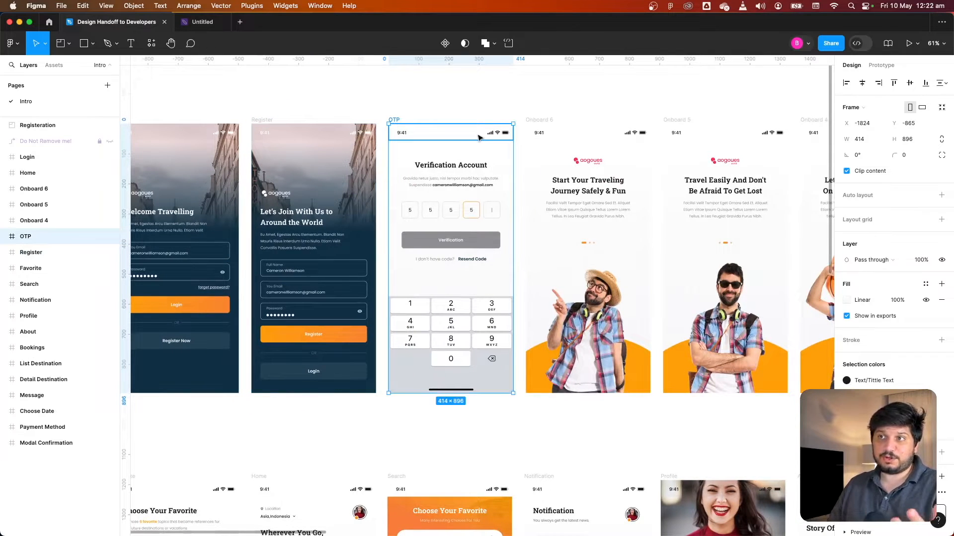
Scroll across the onboarding and home screens to review them
{"action": "scroll", "coordinate": [547, 174], "scroll_direction": "right", "scroll_amount": 3}
{"action": "key", "text": "Escape"}
{"action": "scroll", "coordinate": [551, 176], "scroll_direction": "right", "scroll_amount": 2}
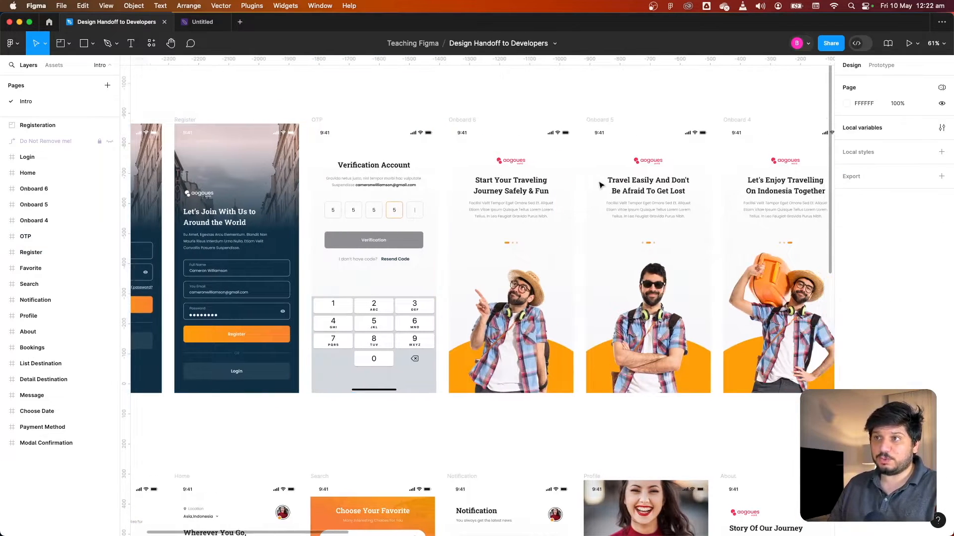
{"action": "scroll", "coordinate": [600, 185], "scroll_direction": "right", "scroll_amount": 5}
{"action": "scroll", "coordinate": [601, 185], "scroll_direction": "down", "scroll_amount": 4}
{"action": "scroll", "coordinate": [525, 191], "scroll_direction": "down", "scroll_amount": 5}
{"action": "scroll", "coordinate": [526, 192], "scroll_direction": "left", "scroll_amount": 3}
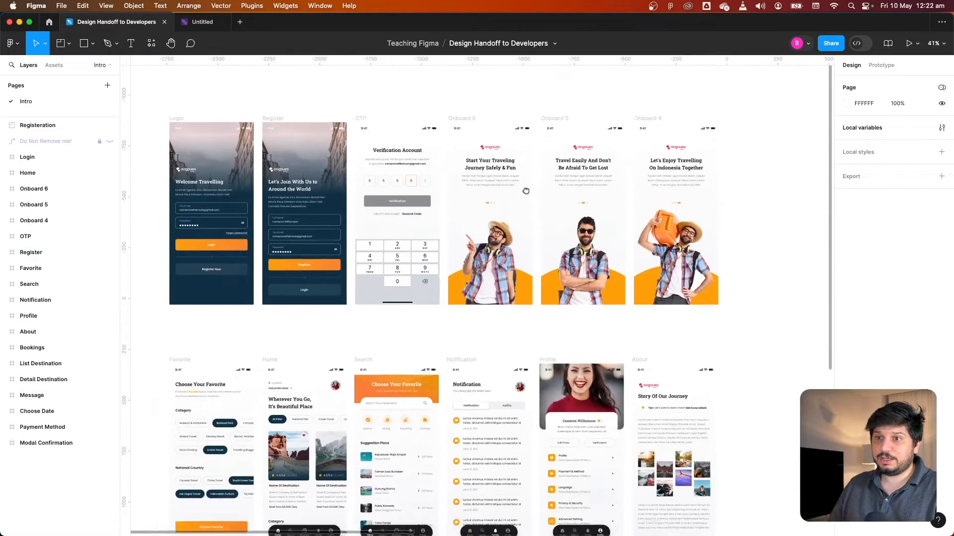
{"action": "scroll", "coordinate": [390, 284], "scroll_direction": "up", "scroll_amount": 5}
{"action": "left_click", "coordinate": [300, 301]}
Copy the Register screen into the Registeration section
{"action": "scroll", "coordinate": [293, 298], "scroll_direction": "down", "scroll_amount": 5}
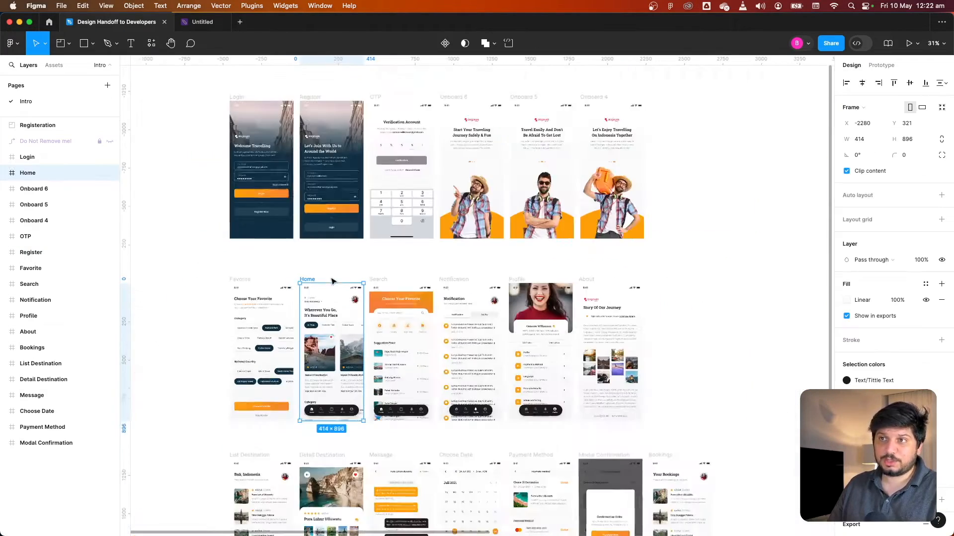
{"action": "scroll", "coordinate": [282, 283], "scroll_direction": "down", "scroll_amount": 2}
{"action": "scroll", "coordinate": [254, 178], "scroll_direction": "right", "scroll_amount": 2}
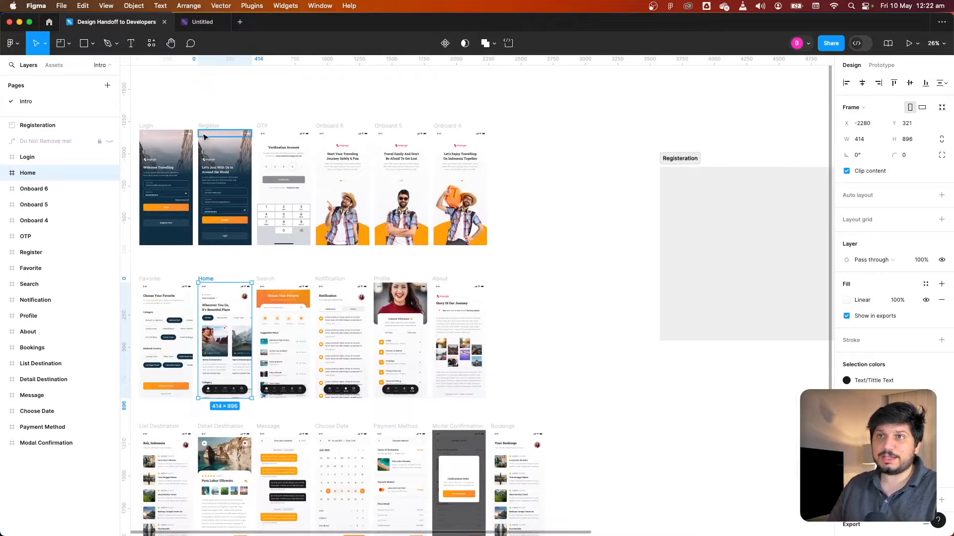
{"action": "left_click_drag", "start_coordinate": [212, 126], "coordinate": [728, 190]}
Copy the OTP screen into the Registeration section beside Register
{"action": "scroll", "coordinate": [217, 114], "scroll_direction": "left", "scroll_amount": 2}
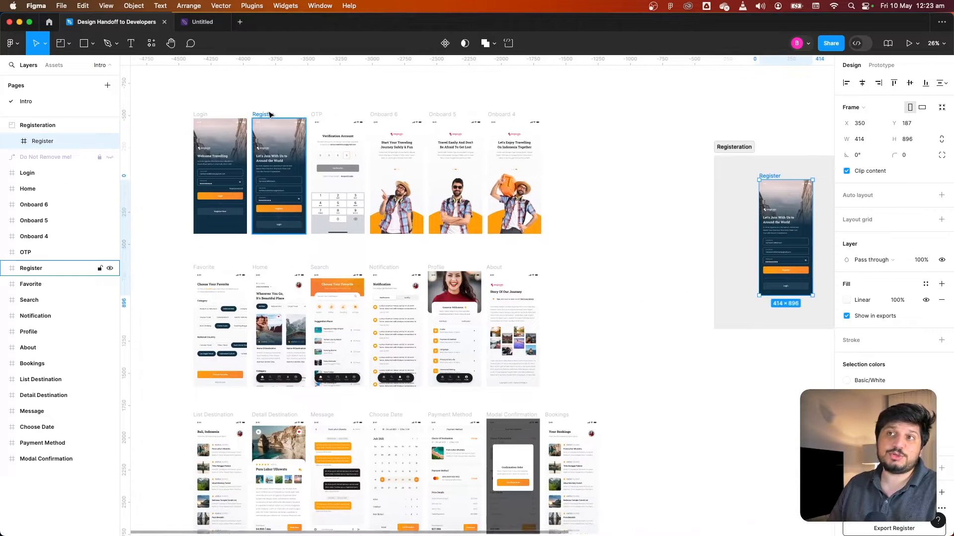
{"action": "left_click_drag", "start_coordinate": [652, 202], "coordinate": [502, 218]}
{"action": "scroll", "coordinate": [500, 234], "scroll_direction": "right", "scroll_amount": 2}
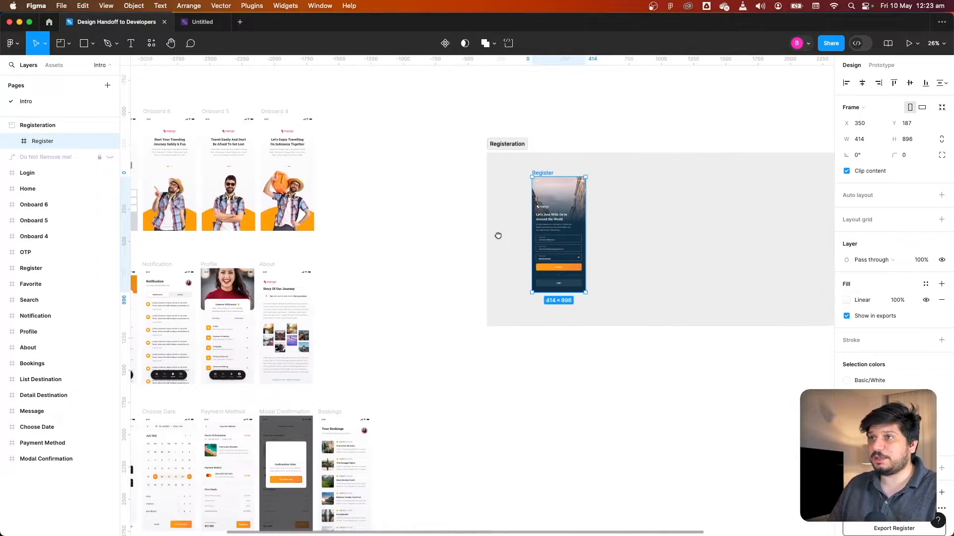
{"action": "scroll", "coordinate": [502, 234], "scroll_direction": "left", "scroll_amount": 6}
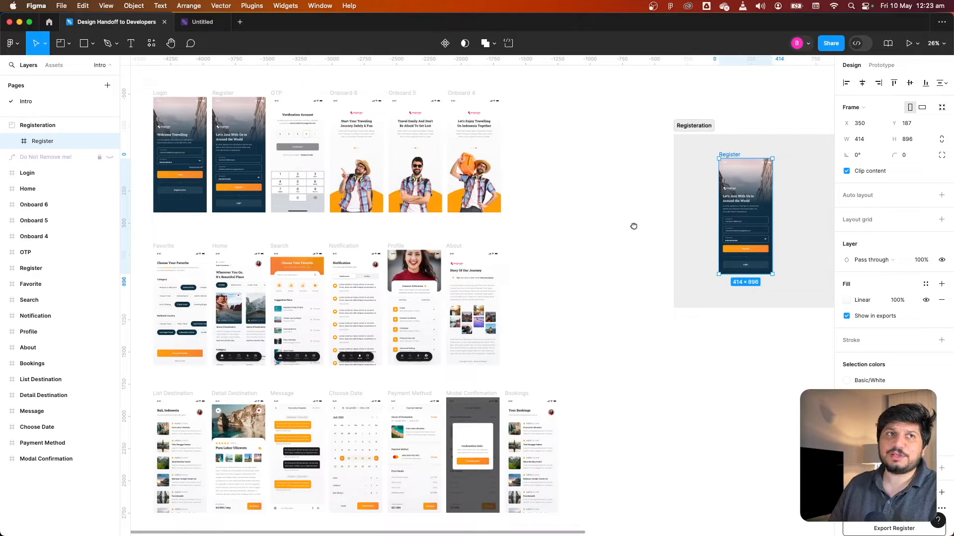
{"action": "left_click_drag", "start_coordinate": [634, 227], "coordinate": [615, 230]}
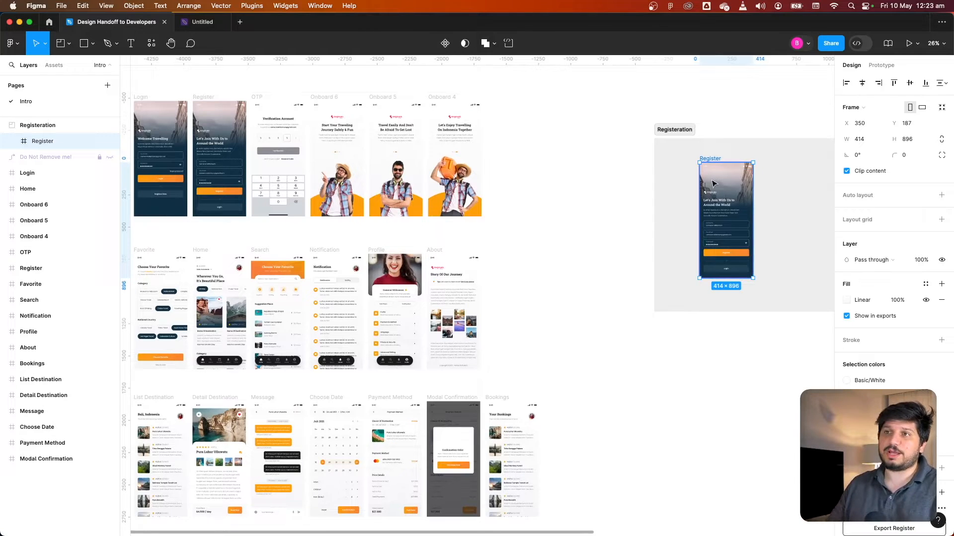
{"action": "left_click_drag", "start_coordinate": [624, 186], "coordinate": [574, 197]}
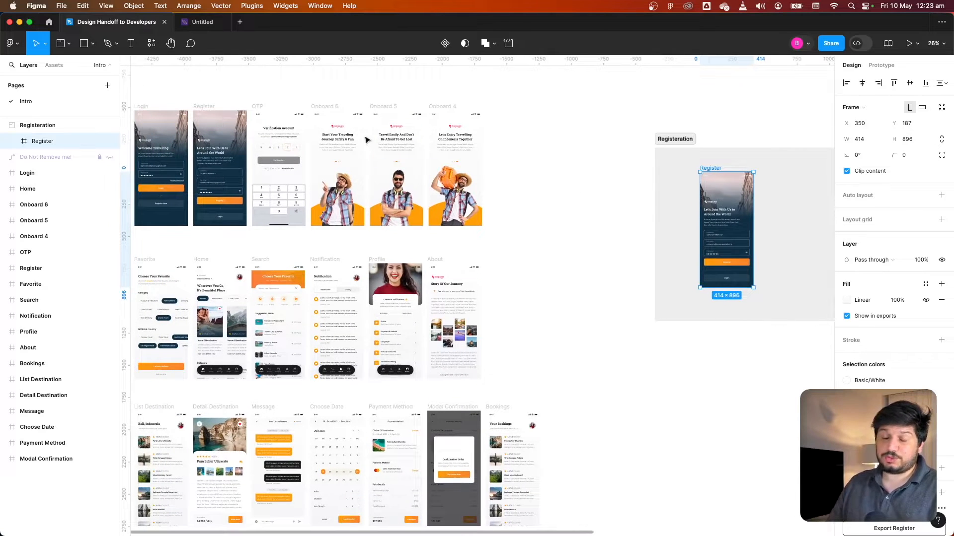
{"action": "left_click", "coordinate": [260, 106]}
{"action": "left_click_drag", "start_coordinate": [259, 107], "coordinate": [670, 169]}
{"action": "left_click", "coordinate": [436, 179]}
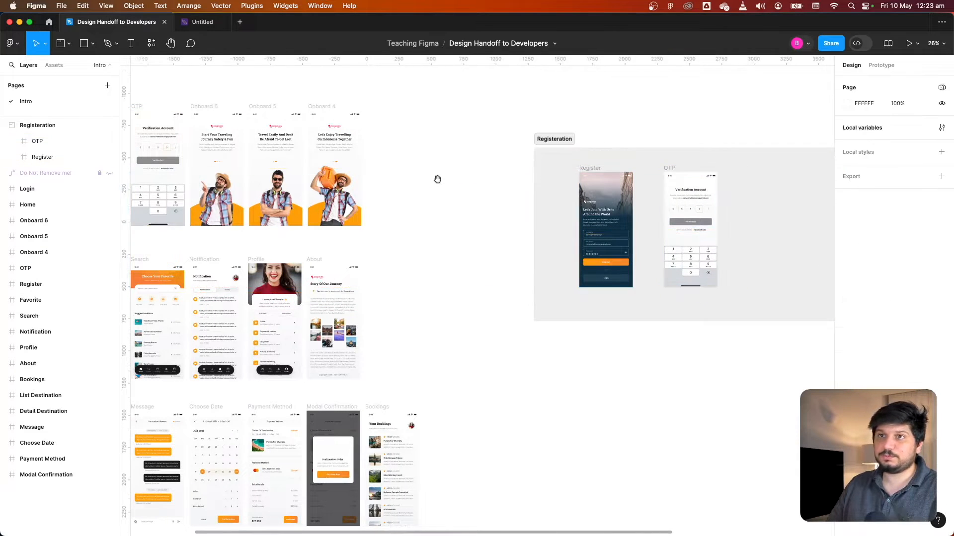
Copy the Onboard 6, Onboard 5 and Onboard 4 screens together into the section after OTP
{"action": "scroll", "coordinate": [437, 179], "scroll_direction": "left", "scroll_amount": 3}
{"action": "left_click", "coordinate": [286, 101]}
{"action": "left_click", "coordinate": [352, 97], "text": "shift"}
{"action": "left_click", "coordinate": [413, 97], "text": "shift"}
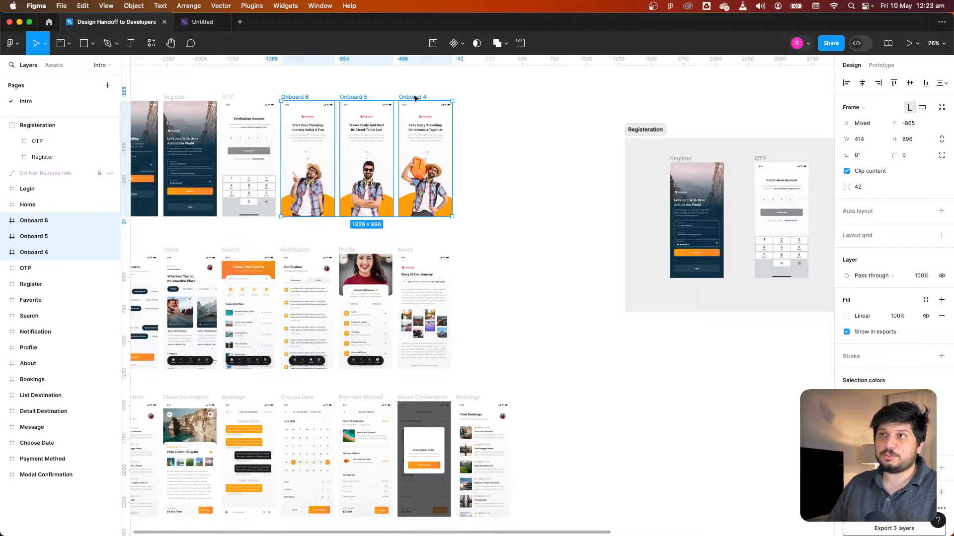
{"action": "left_click_drag", "start_coordinate": [415, 99], "coordinate": [736, 155]}
{"action": "left_click", "coordinate": [613, 320]}
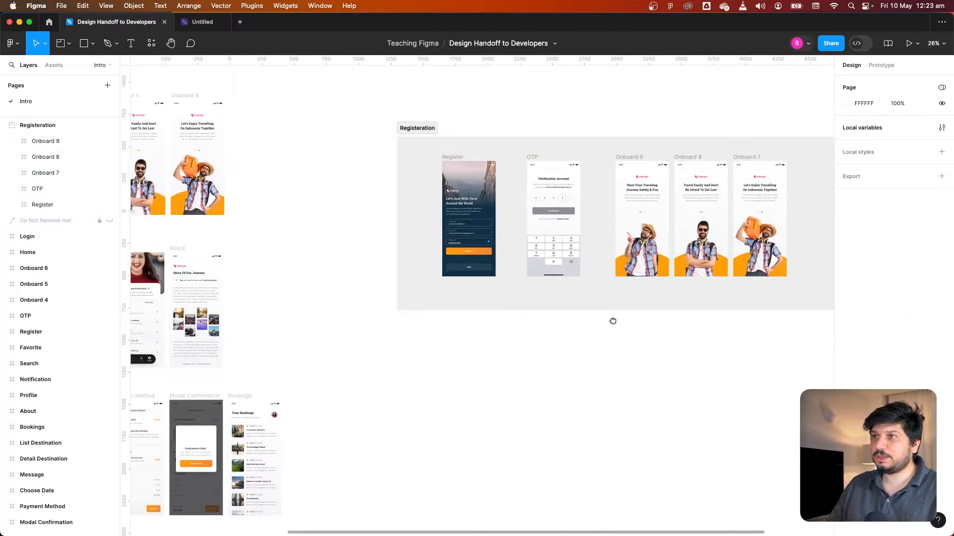
Copy the Home screen into the Registeration section after Onboard 7 and line it up with the other screens
{"action": "scroll", "coordinate": [624, 267], "scroll_direction": "left", "scroll_amount": 10}
{"action": "scroll", "coordinate": [624, 267], "scroll_direction": "down", "scroll_amount": 2}
{"action": "left_click", "coordinate": [243, 193]}
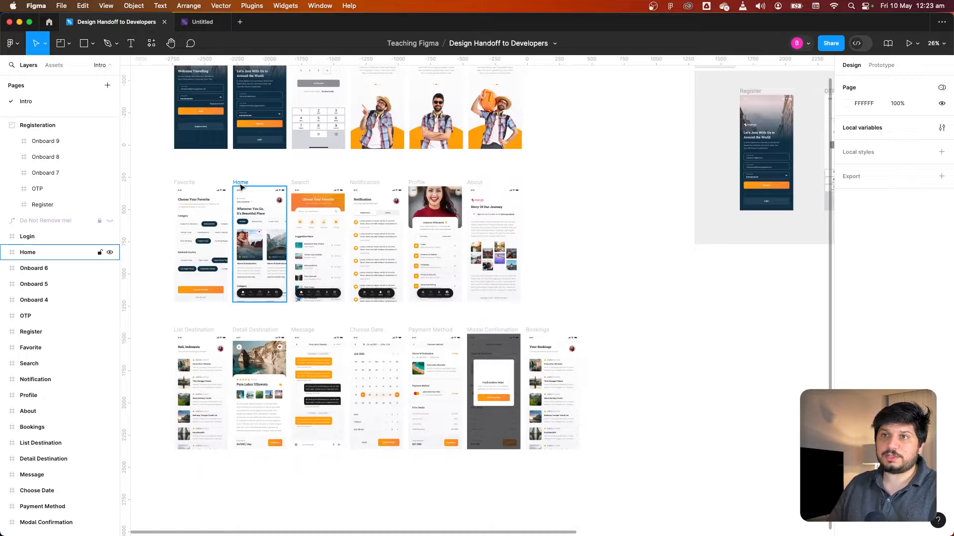
{"action": "left_click_drag", "start_coordinate": [243, 192], "coordinate": [631, 101]}
{"action": "left_click_drag", "start_coordinate": [738, 175], "coordinate": [769, 216]}
{"action": "scroll", "coordinate": [270, 215], "scroll_direction": "up", "scroll_amount": 3}
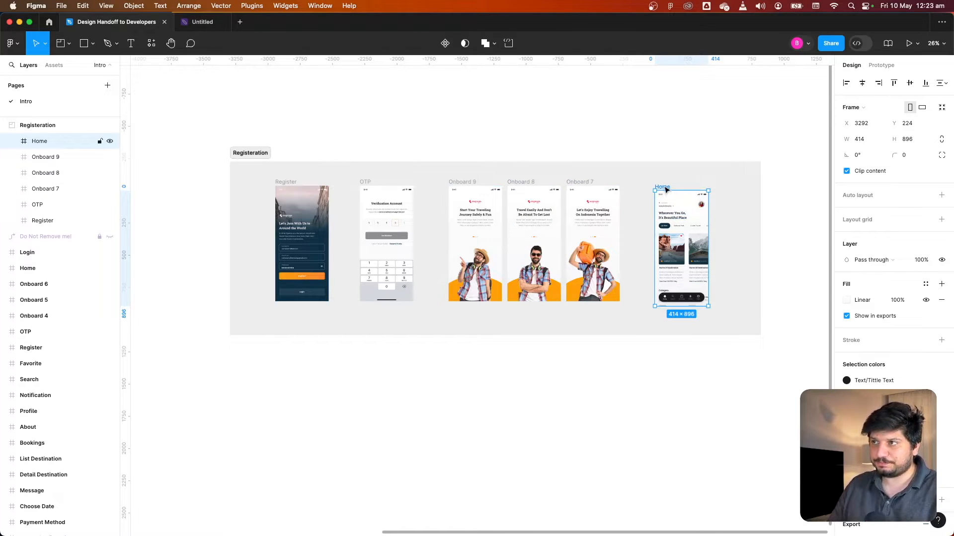
{"action": "left_click_drag", "start_coordinate": [664, 187], "coordinate": [658, 182]}
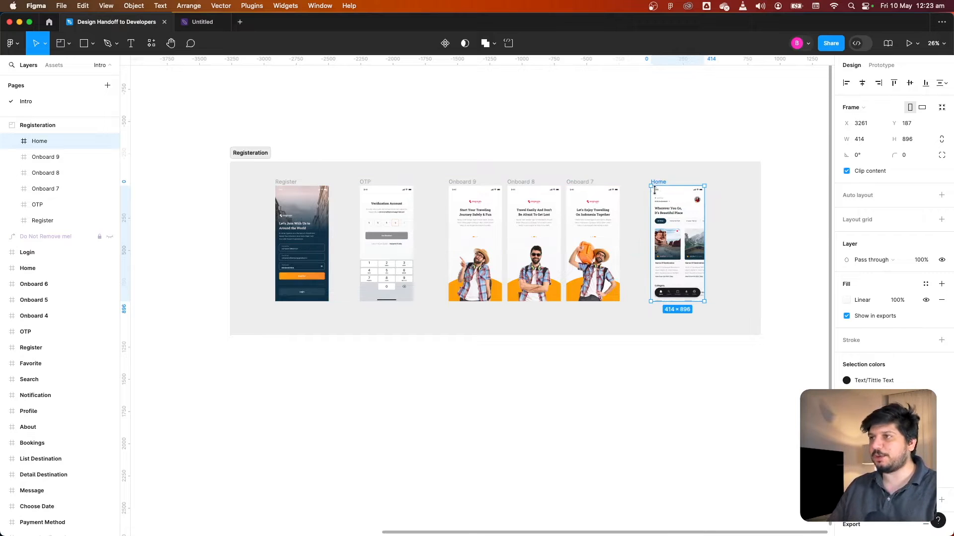
Select all six screens in the section, distribute them horizontally and set the spacing between them to 209
{"action": "left_click", "coordinate": [740, 192]}
{"action": "left_click_drag", "start_coordinate": [746, 172], "coordinate": [189, 347]}
{"action": "left_click", "coordinate": [941, 85]}
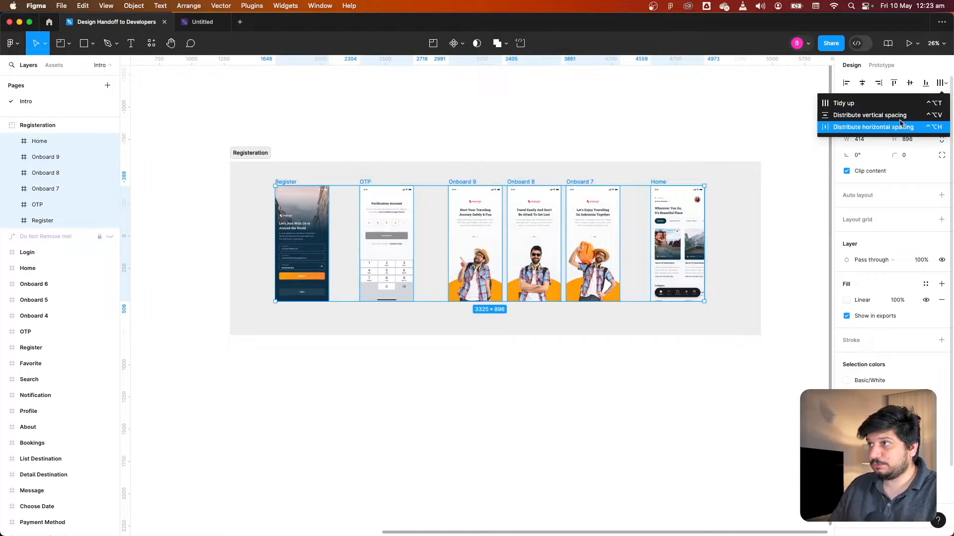
{"action": "left_click", "coordinate": [887, 107]}
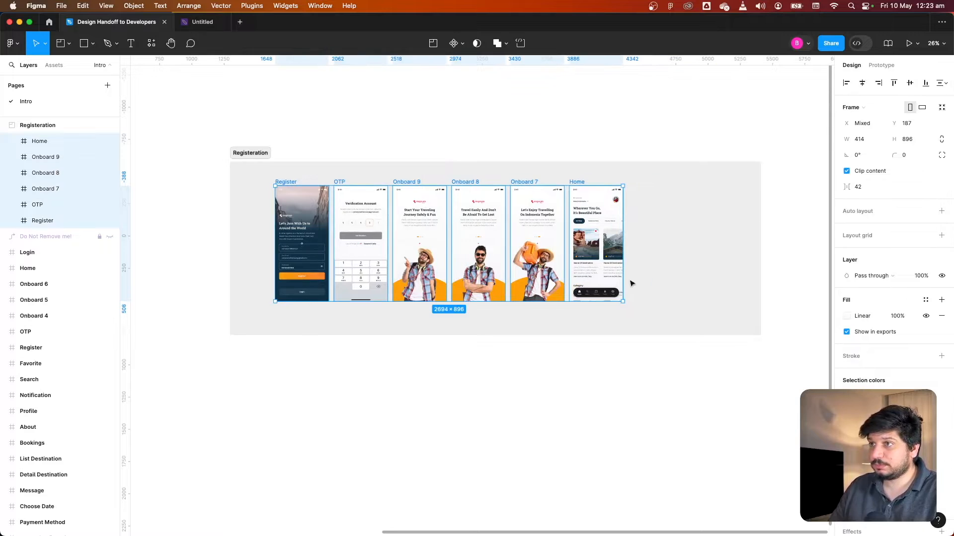
{"action": "left_click", "coordinate": [870, 186]}
{"action": "left_click_drag", "start_coordinate": [846, 187], "coordinate": [55, 183]}
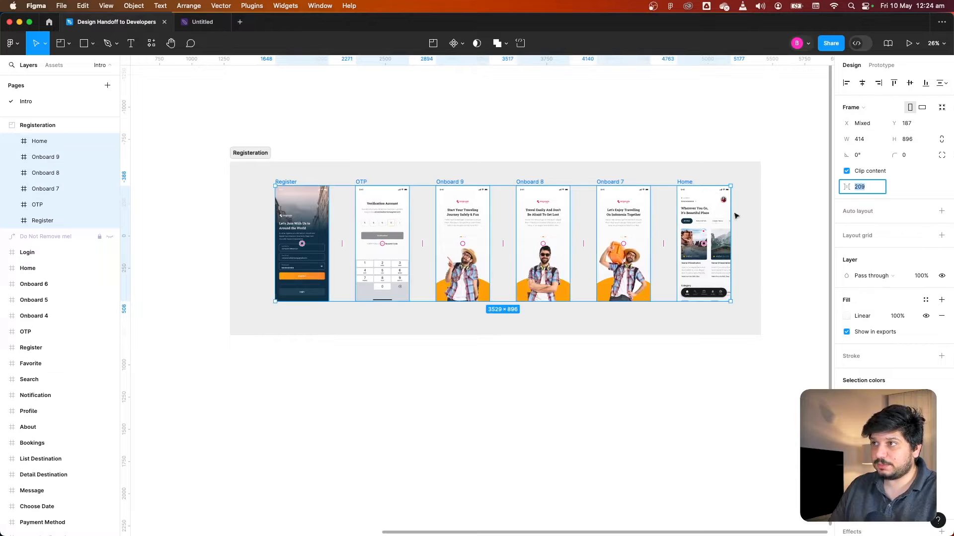
{"action": "left_click", "coordinate": [784, 217]}
Resize the Registeration section to enclose all six screens, about 4289 × 1435
{"action": "scroll", "coordinate": [767, 213], "scroll_direction": "right", "scroll_amount": 2}
{"action": "left_click", "coordinate": [238, 156]}
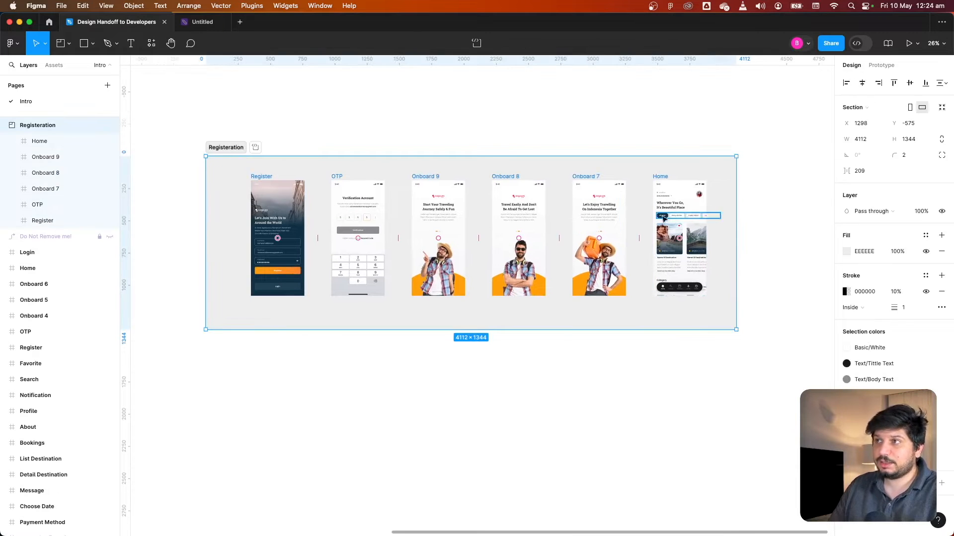
{"action": "left_click_drag", "start_coordinate": [737, 214], "coordinate": [759, 212]}
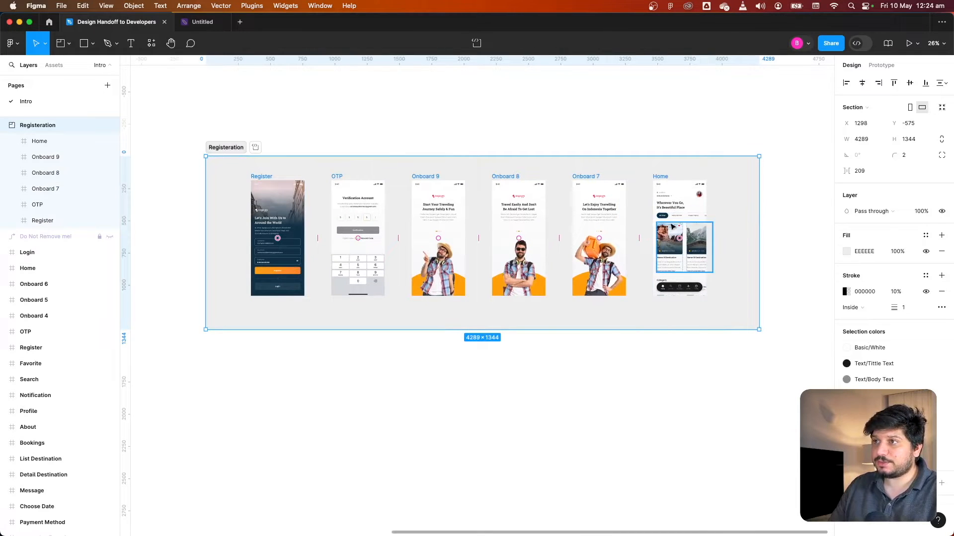
{"action": "left_click_drag", "start_coordinate": [745, 170], "coordinate": [726, 155]}
{"action": "scroll", "coordinate": [547, 198], "scroll_direction": "left", "scroll_amount": 2}
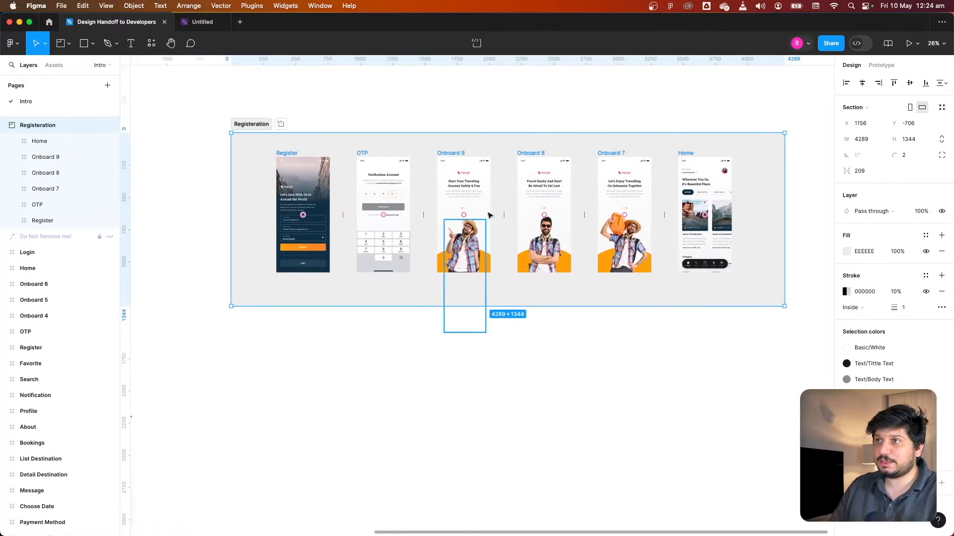
{"action": "left_click_drag", "start_coordinate": [493, 133], "coordinate": [496, 118]}
{"action": "left_click_drag", "start_coordinate": [411, 106], "coordinate": [439, 117]}
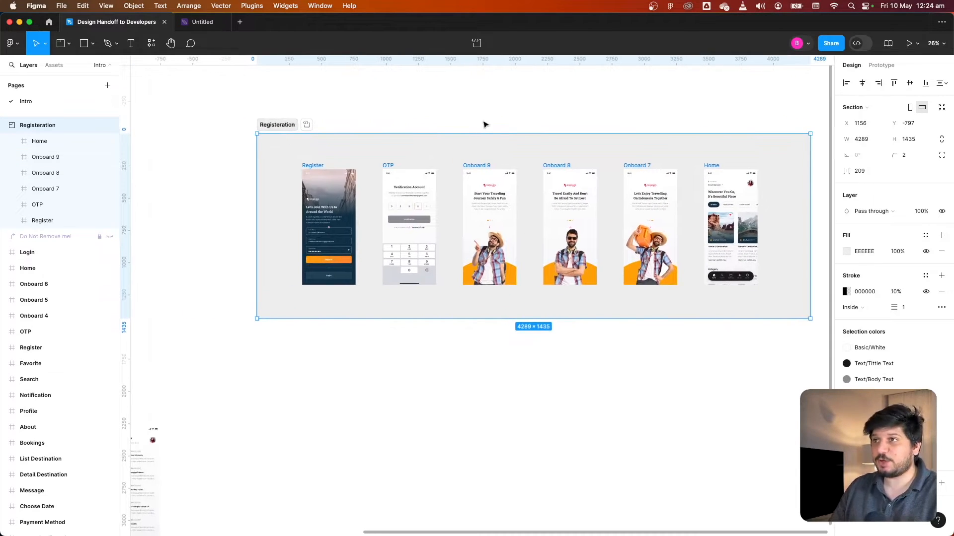
{"action": "left_click", "coordinate": [460, 110]}
Zoom in to inspect the Register and OTP screens inside the section
{"action": "scroll", "coordinate": [444, 117], "scroll_direction": "up", "scroll_amount": 3}
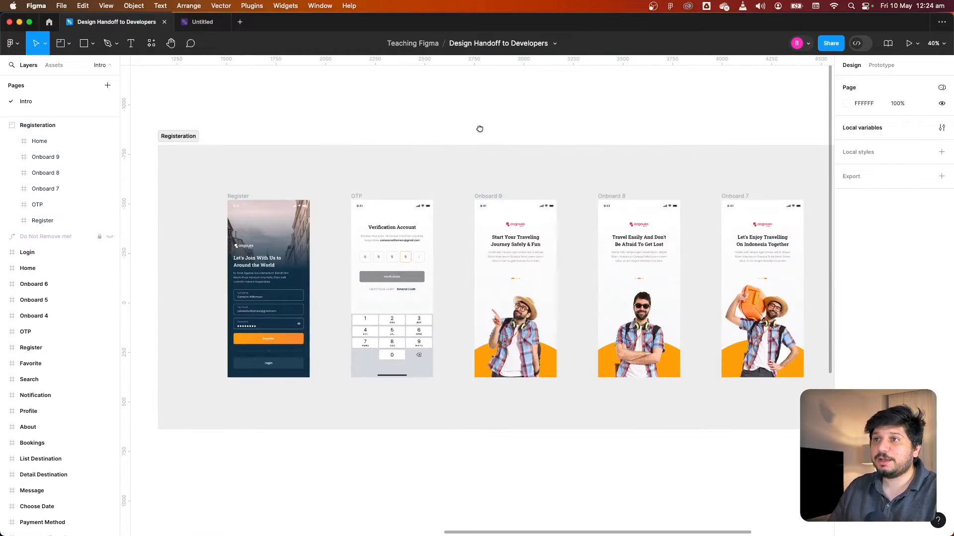
{"action": "left_click_drag", "start_coordinate": [479, 129], "coordinate": [387, 81]}
{"action": "scroll", "coordinate": [397, 88], "scroll_direction": "down", "scroll_amount": 2}
{"action": "scroll", "coordinate": [239, 129], "scroll_direction": "down", "scroll_amount": 2}
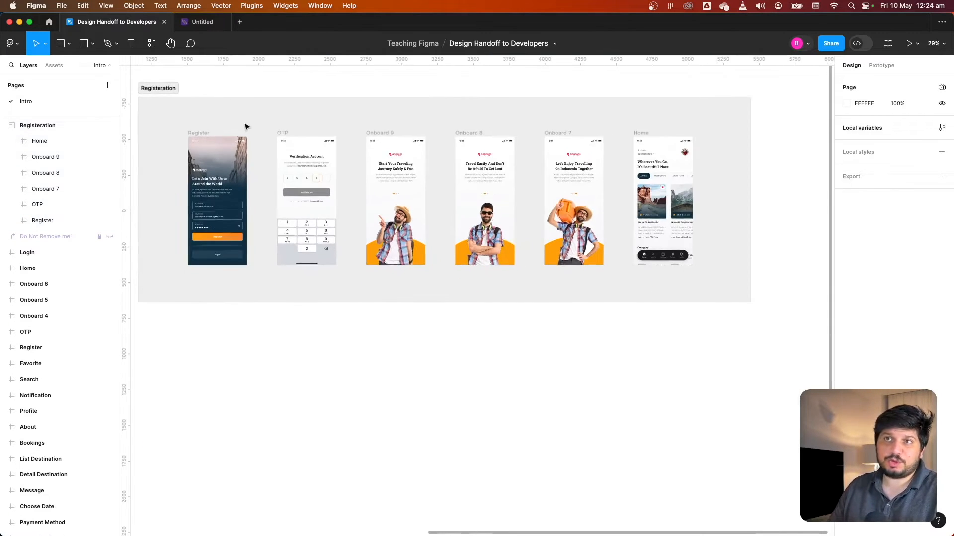
{"action": "left_click_drag", "start_coordinate": [251, 119], "coordinate": [359, 142]}
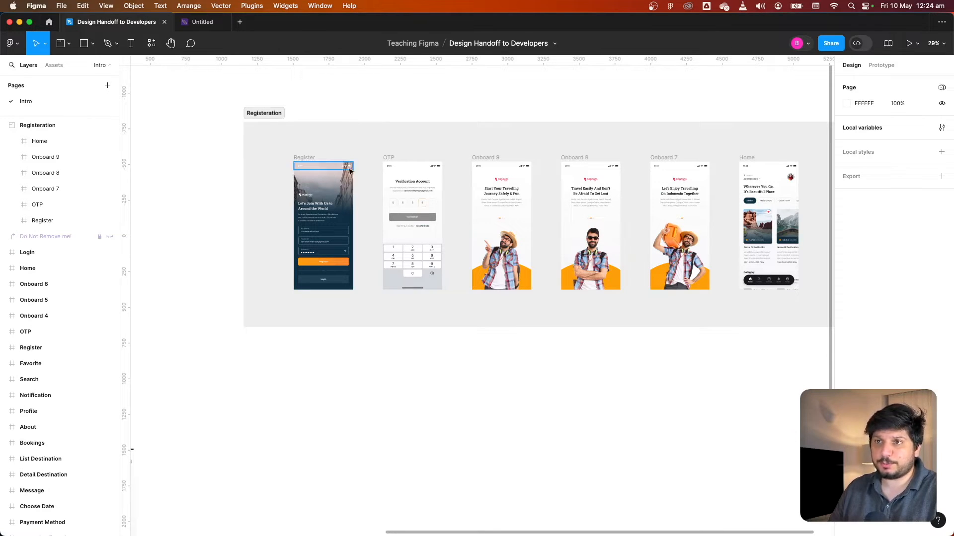
{"action": "scroll", "coordinate": [347, 171], "scroll_direction": "up", "scroll_amount": 5}
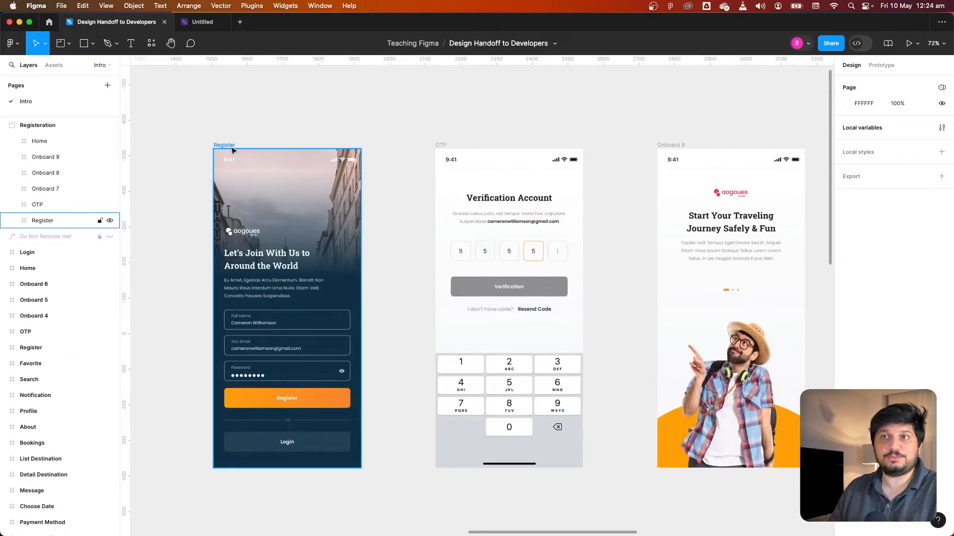
{"action": "left_click", "coordinate": [232, 148]}
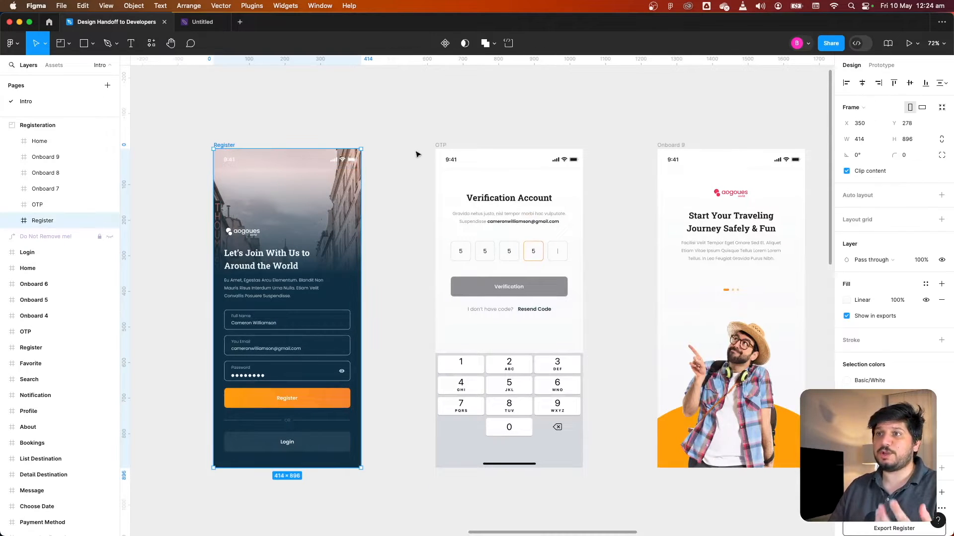
{"action": "left_click", "coordinate": [439, 149]}
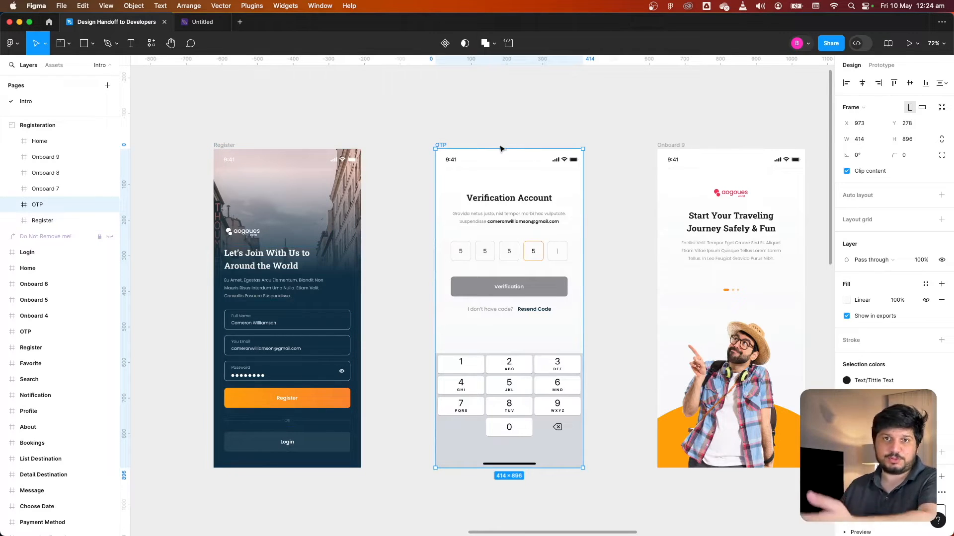
{"action": "left_click", "coordinate": [466, 135]}
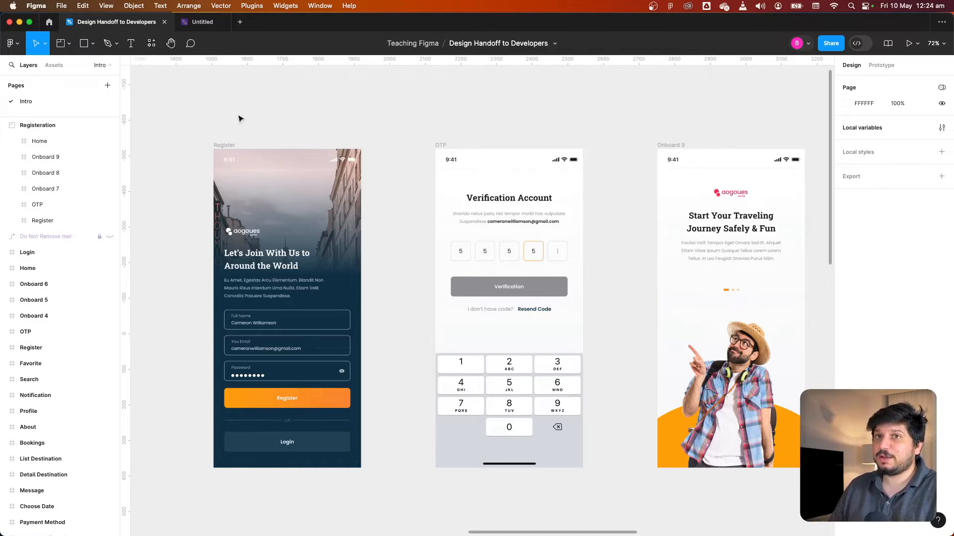
Search the plugins for auto and run the Autoflow plugin
{"action": "left_click", "coordinate": [151, 43]}
{"action": "left_click", "coordinate": [194, 96]}
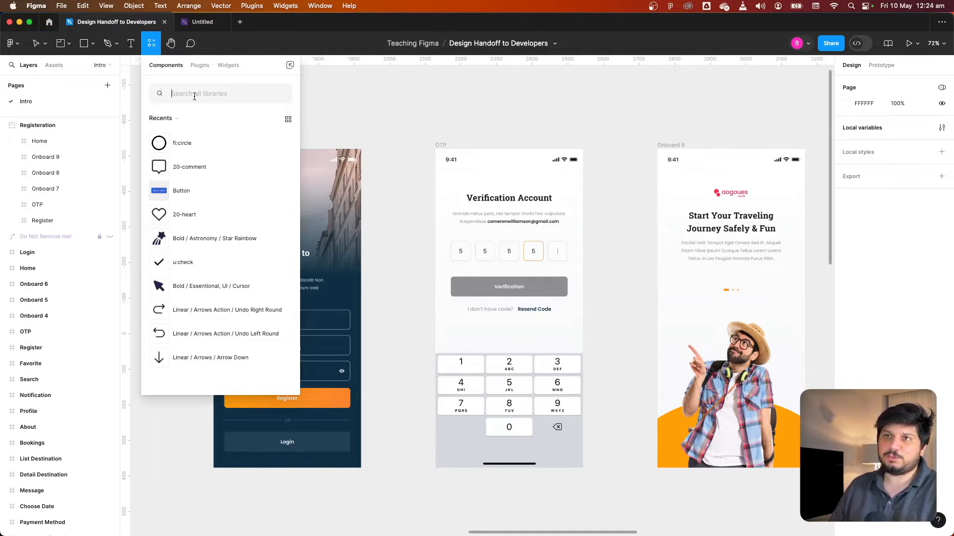
{"action": "type", "text": "auto"}
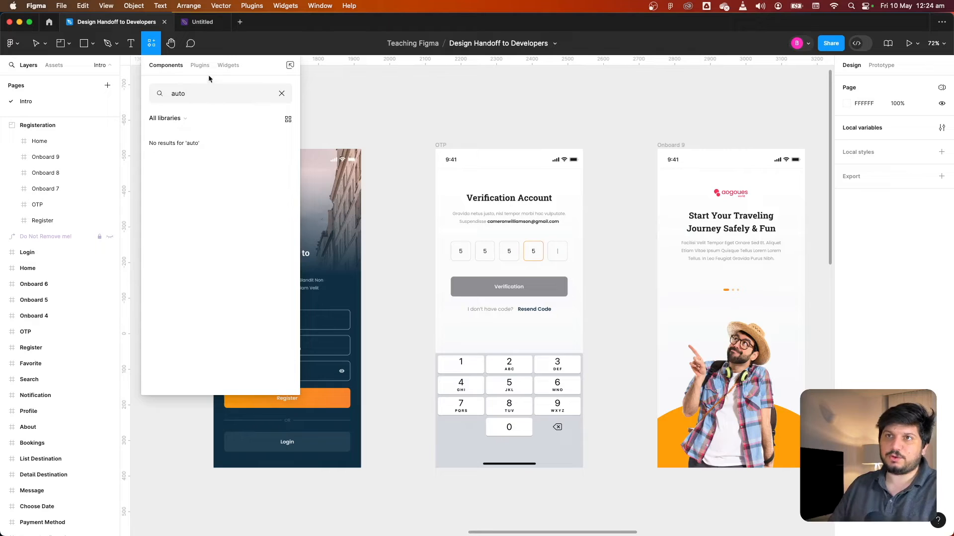
{"action": "left_click", "coordinate": [207, 73]}
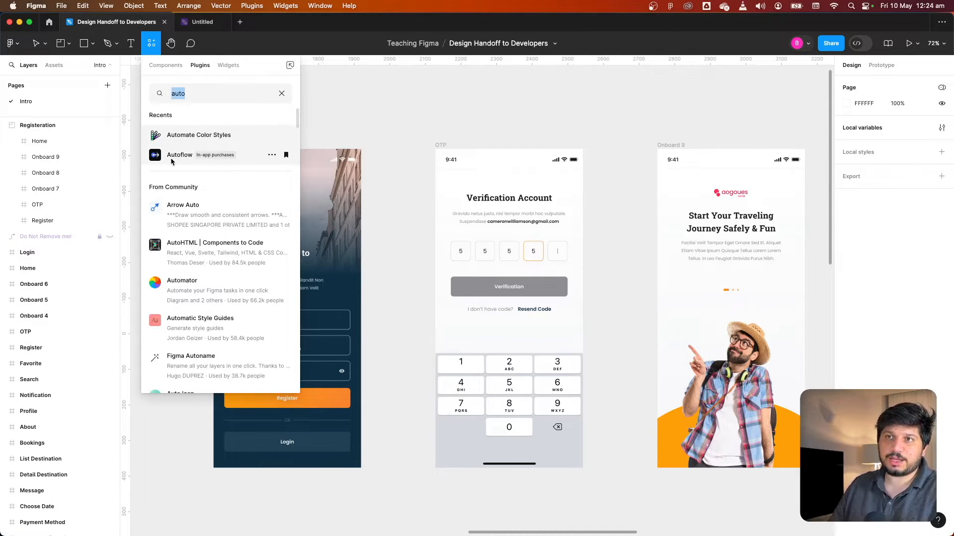
{"action": "left_click", "coordinate": [171, 157]}
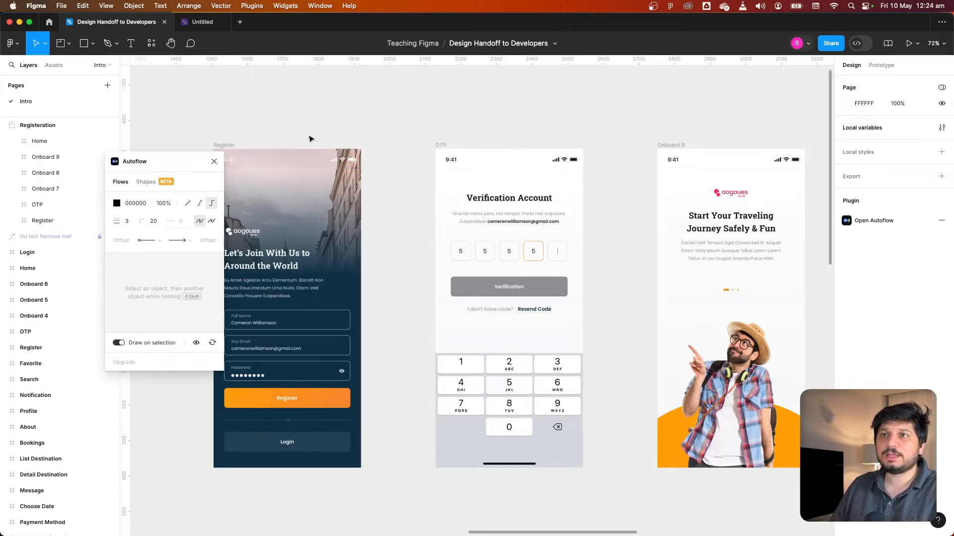
Draw an Autoflow connector from the Register screen's button to the OTP screen
{"action": "left_click_drag", "start_coordinate": [309, 135], "coordinate": [350, 102]}
{"action": "left_click", "coordinate": [366, 368]}
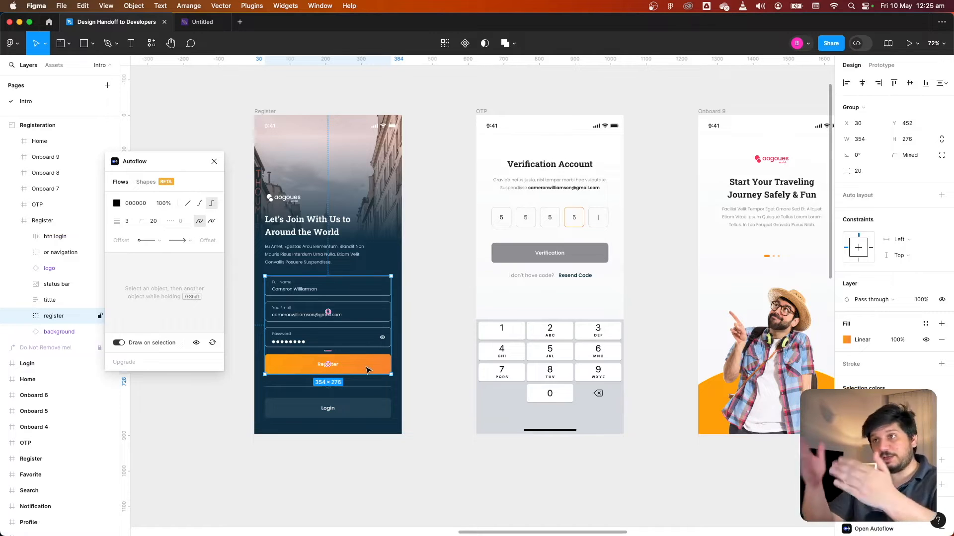
{"action": "double_click", "coordinate": [367, 370]}
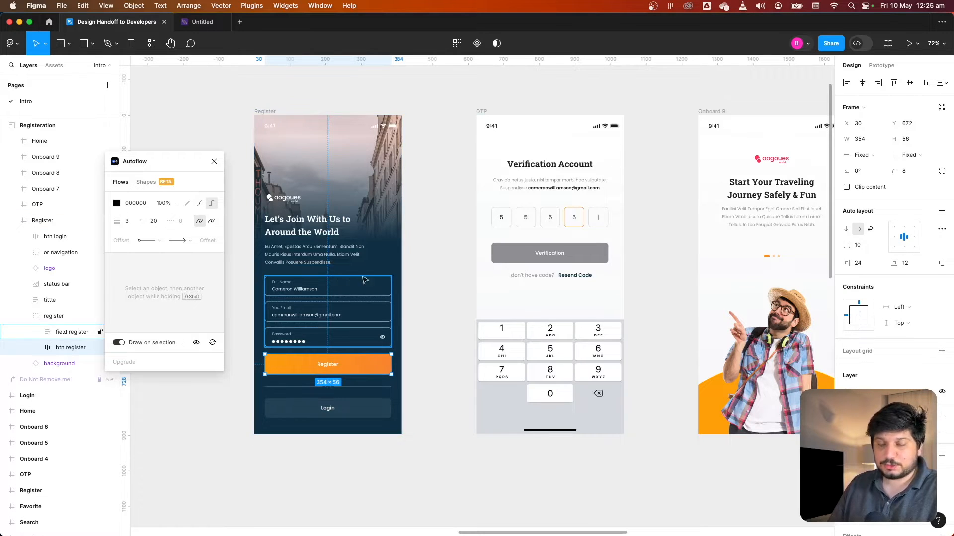
{"action": "left_click", "coordinate": [485, 113], "text": "shift"}
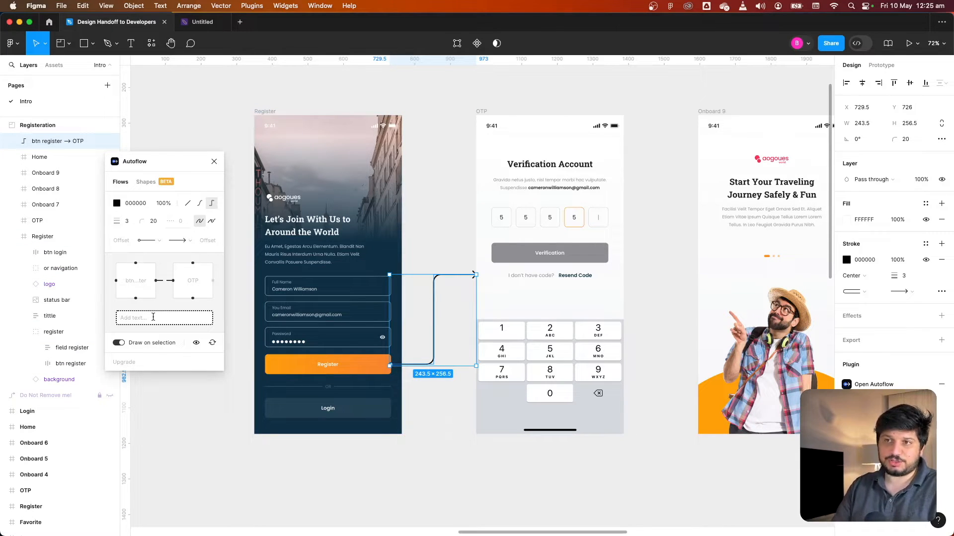
Label the connector Tap
{"action": "left_click", "coordinate": [153, 317]}
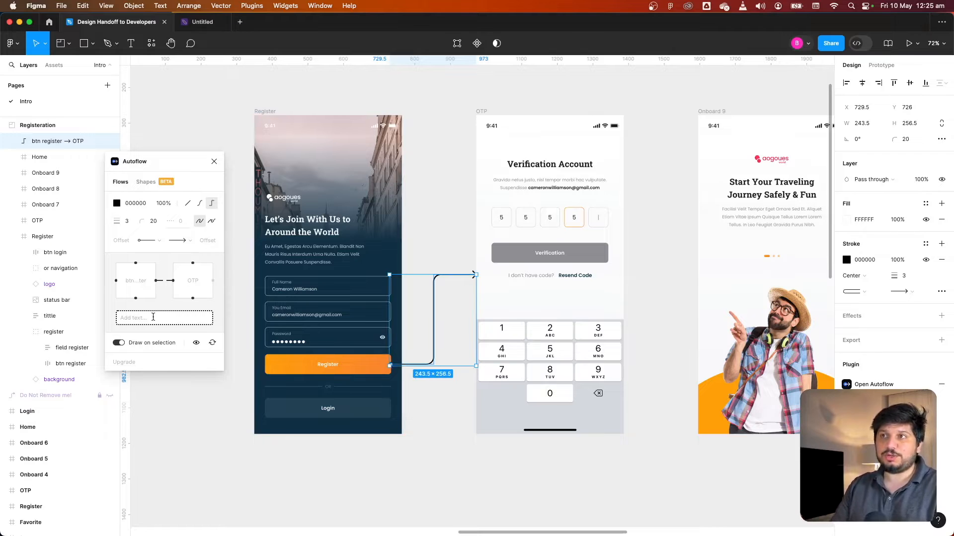
{"action": "type", "text": "Cick"}
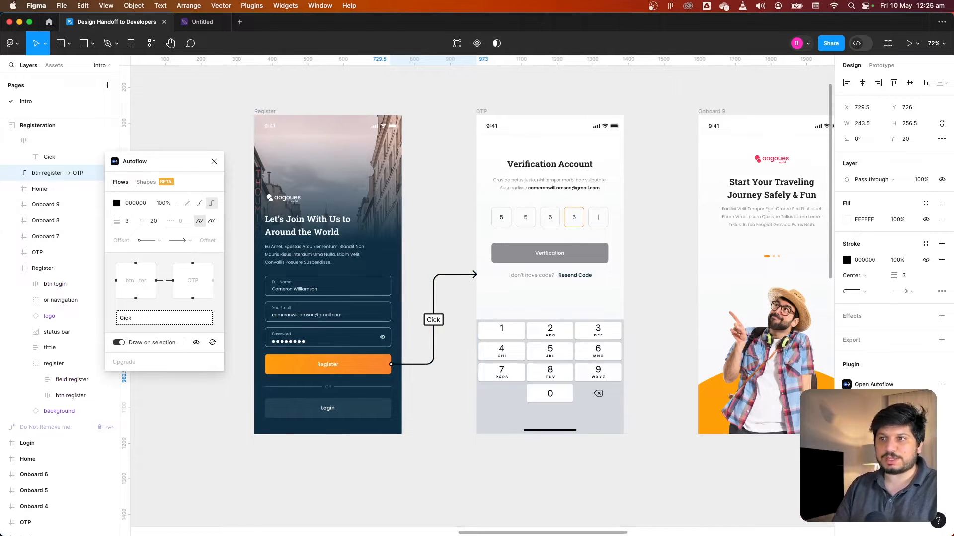
{"action": "key", "text": "BackSpace"}
{"action": "key", "text": "BackSpace"}
{"action": "key", "text": "BackSpace"}
{"action": "key", "text": "BackSpace"}
{"action": "type", "text": "Tap"}
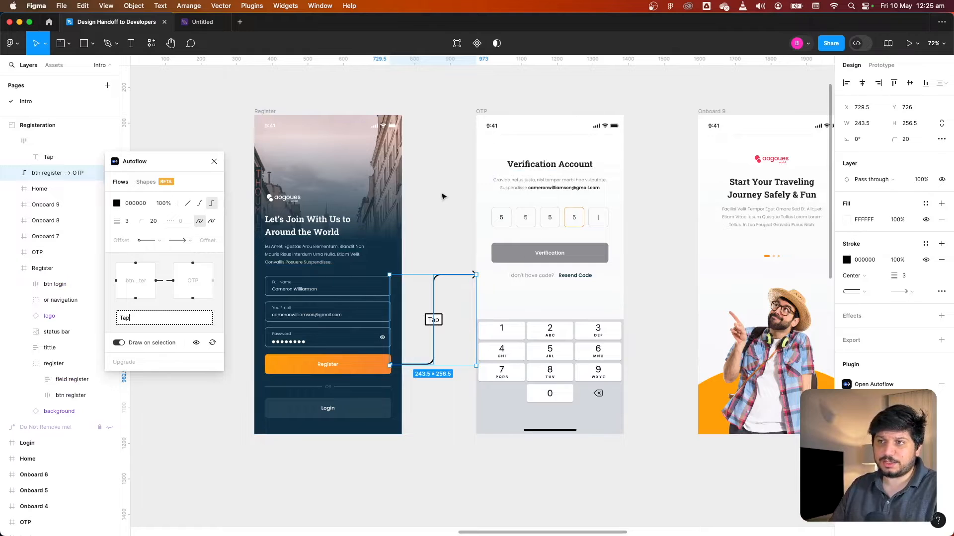
{"action": "left_click", "coordinate": [444, 197]}
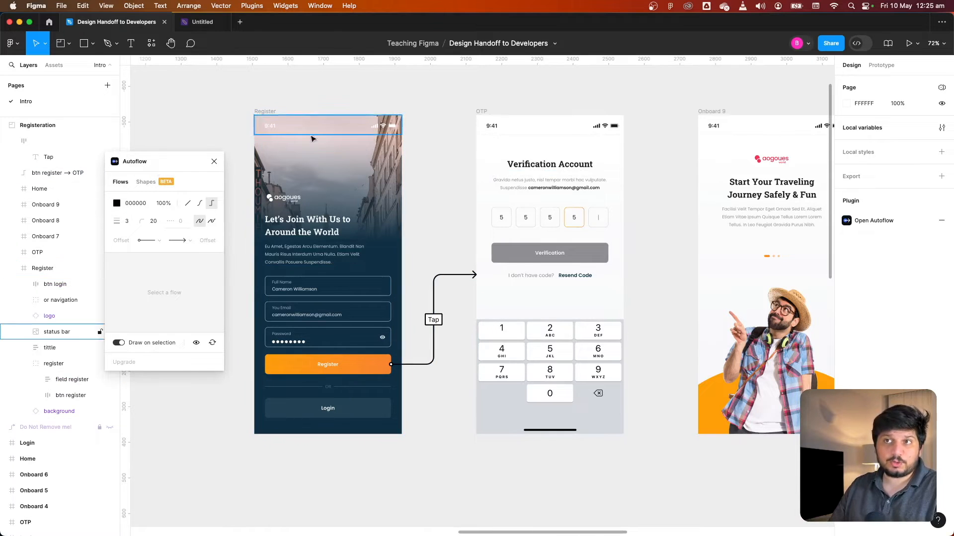
Move the Register screen to check that the Tap connector follows it
{"action": "left_click", "coordinate": [271, 116]}
{"action": "left_click_drag", "start_coordinate": [271, 118], "coordinate": [235, 127]}
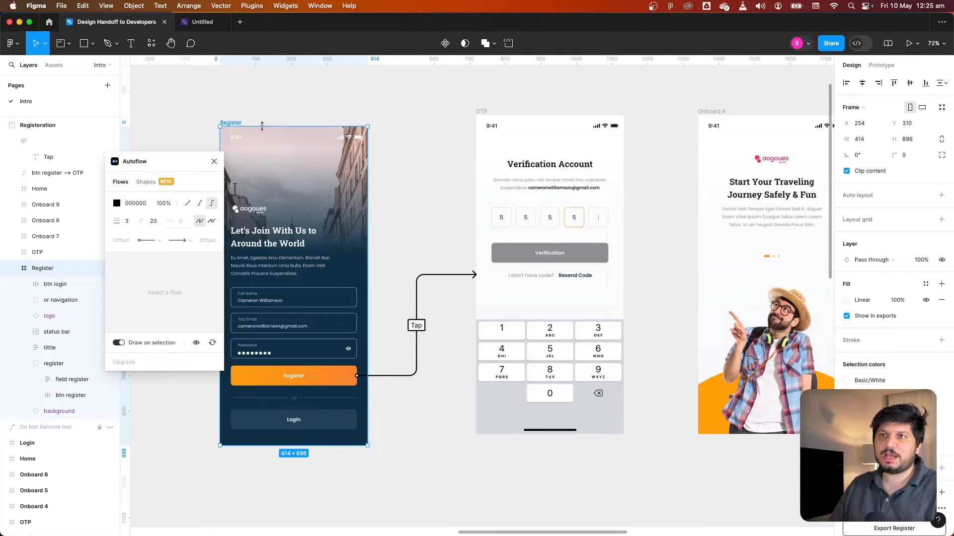
{"action": "left_click_drag", "start_coordinate": [237, 126], "coordinate": [270, 111]}
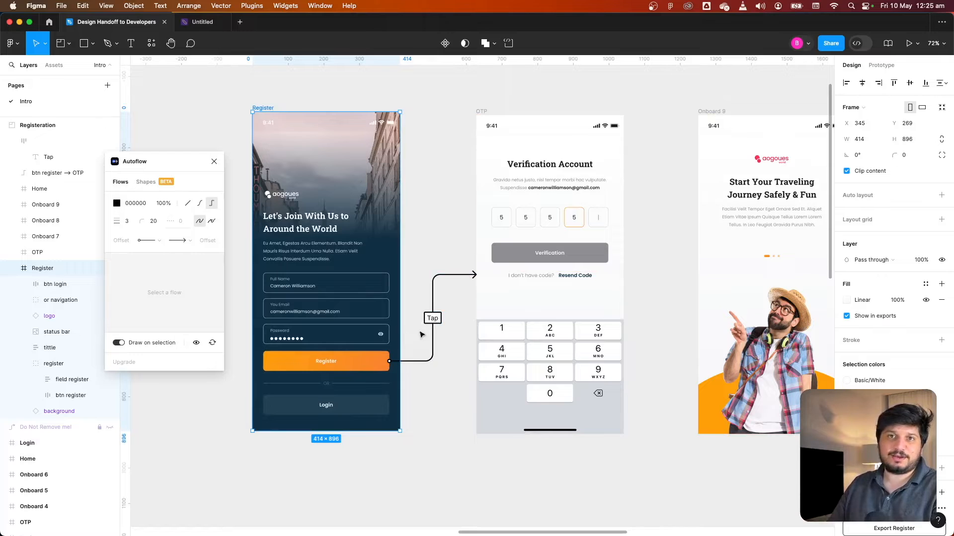
Close the Autoflow plugin and delete the Tap connector with its label
{"action": "left_click", "coordinate": [434, 289]}
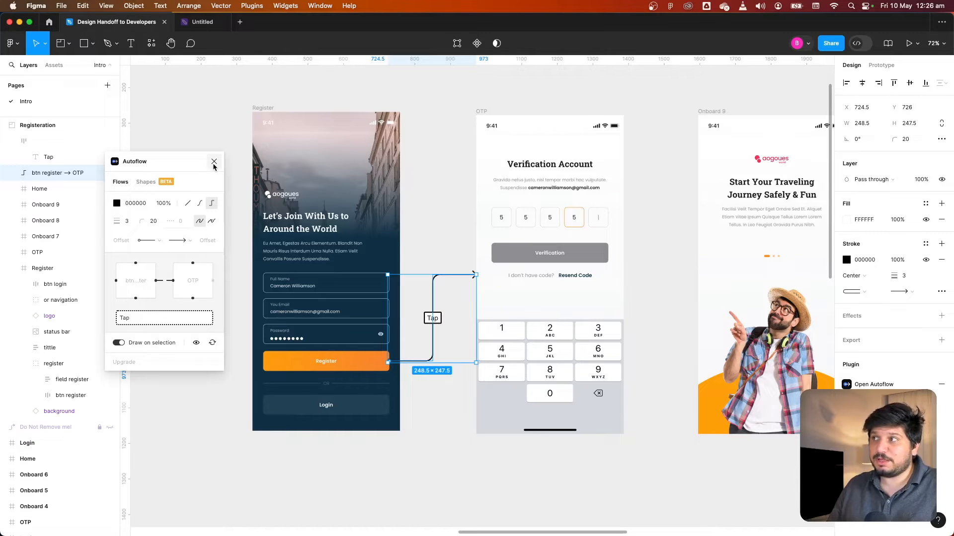
{"action": "left_click", "coordinate": [213, 162]}
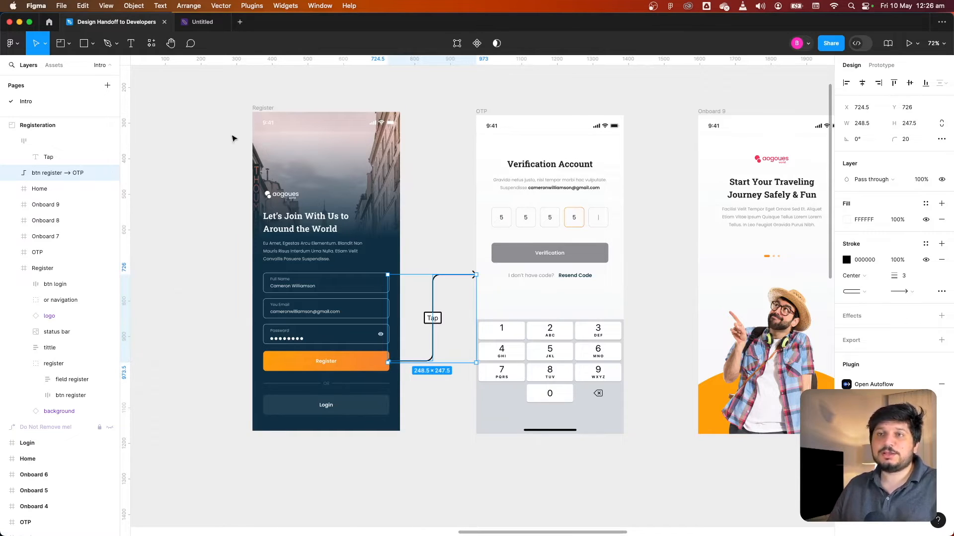
{"action": "left_click_drag", "start_coordinate": [453, 230], "coordinate": [439, 329]}
{"action": "key", "text": "Delete"}
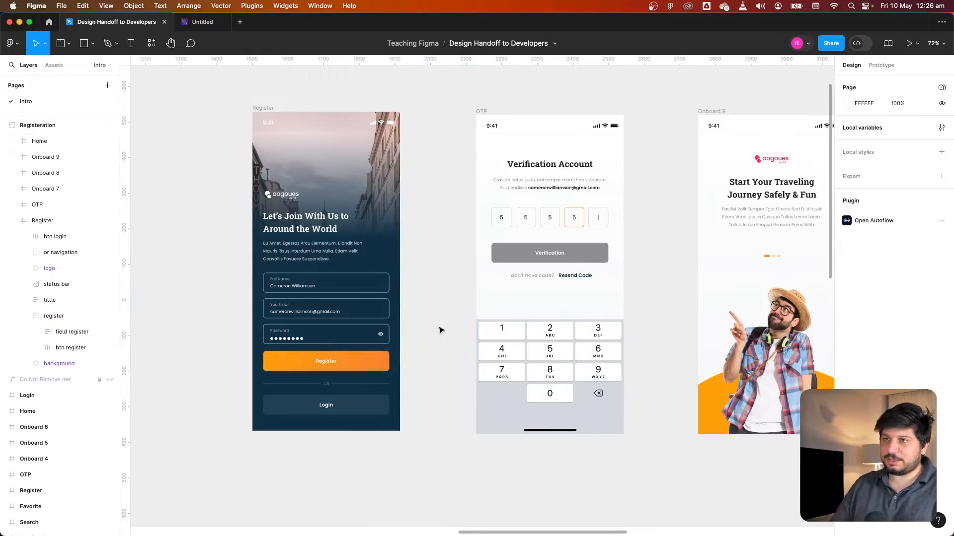
Switch to the Untitled FigJam file
{"action": "left_click", "coordinate": [437, 278]}
{"action": "left_click_drag", "start_coordinate": [435, 277], "coordinate": [434, 283]}
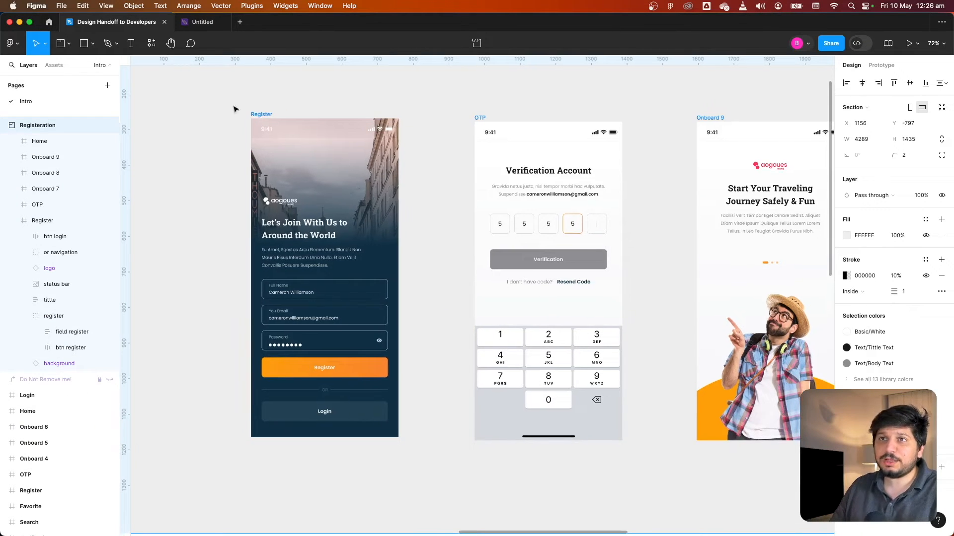
{"action": "left_click", "coordinate": [205, 30]}
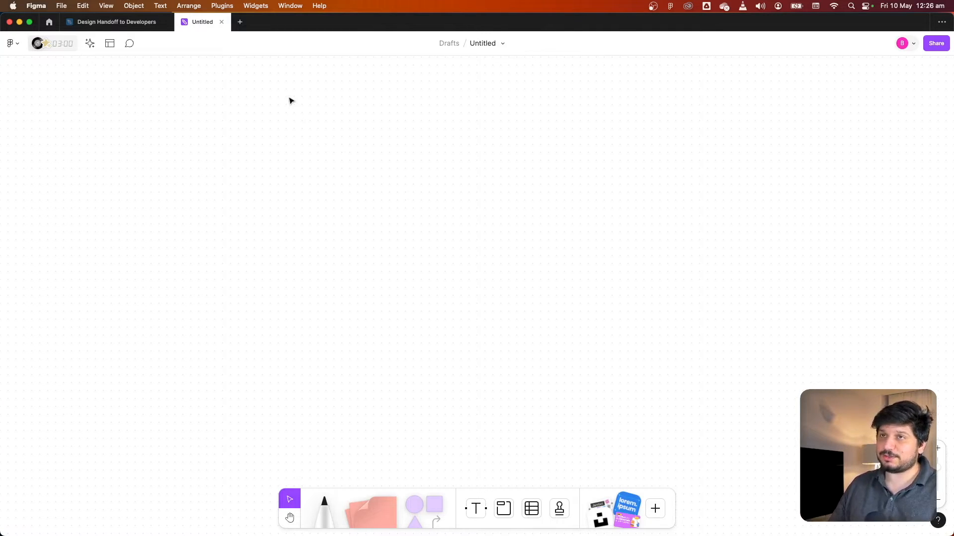
Create a new FigJam board in a new tab
{"action": "left_click", "coordinate": [239, 22]}
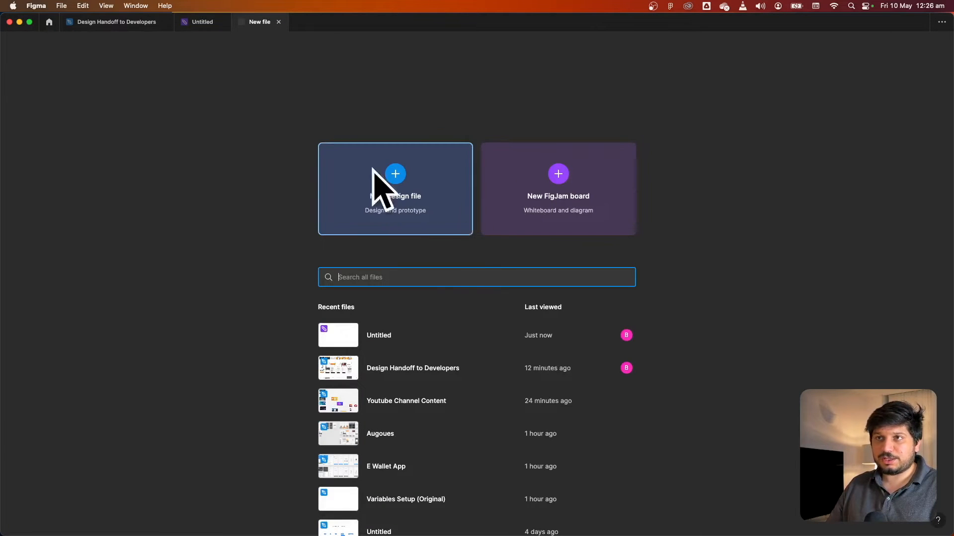
{"action": "left_click", "coordinate": [579, 207]}
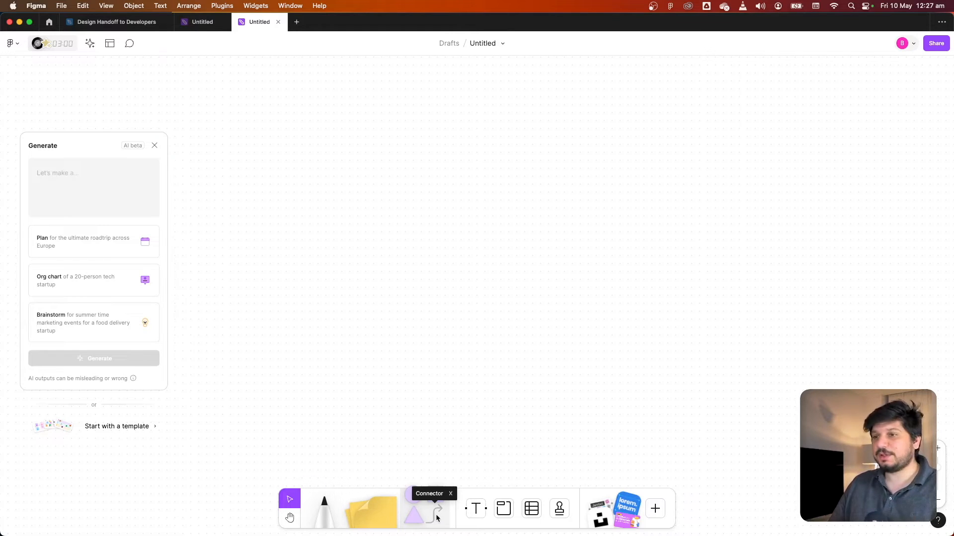
Draw a connector arrow on the FigJam board and select it
{"action": "left_click", "coordinate": [437, 518]}
{"action": "left_click_drag", "start_coordinate": [413, 264], "coordinate": [588, 271]}
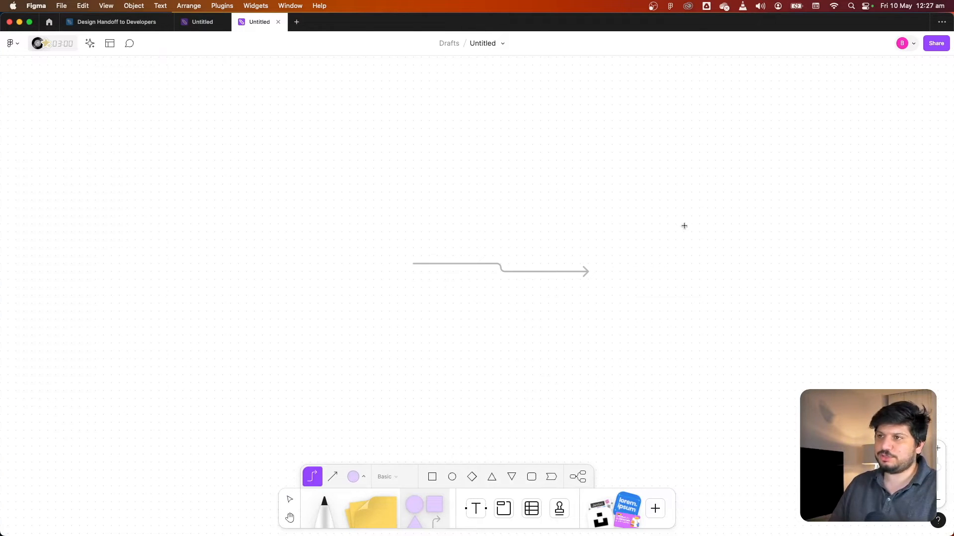
{"action": "left_click", "coordinate": [286, 499]}
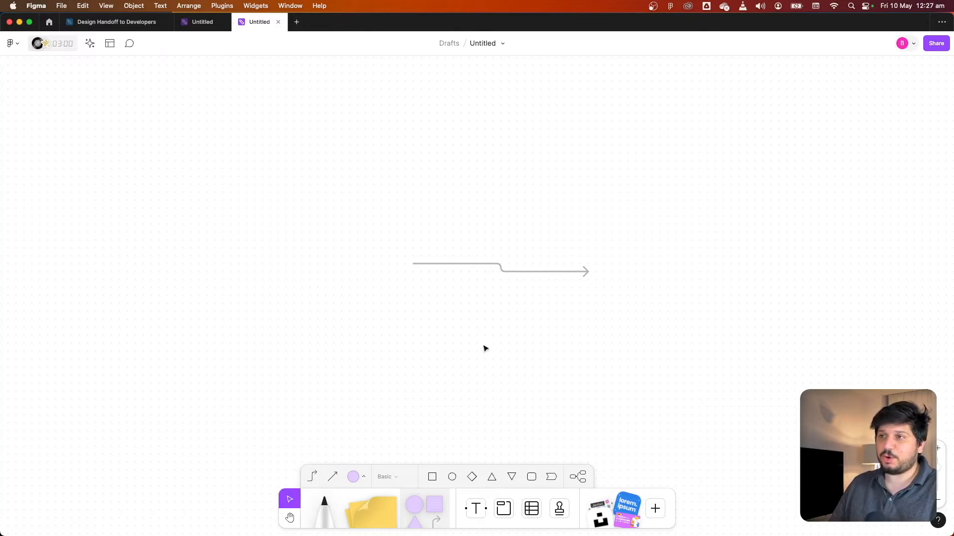
{"action": "left_click_drag", "start_coordinate": [658, 213], "coordinate": [363, 347]}
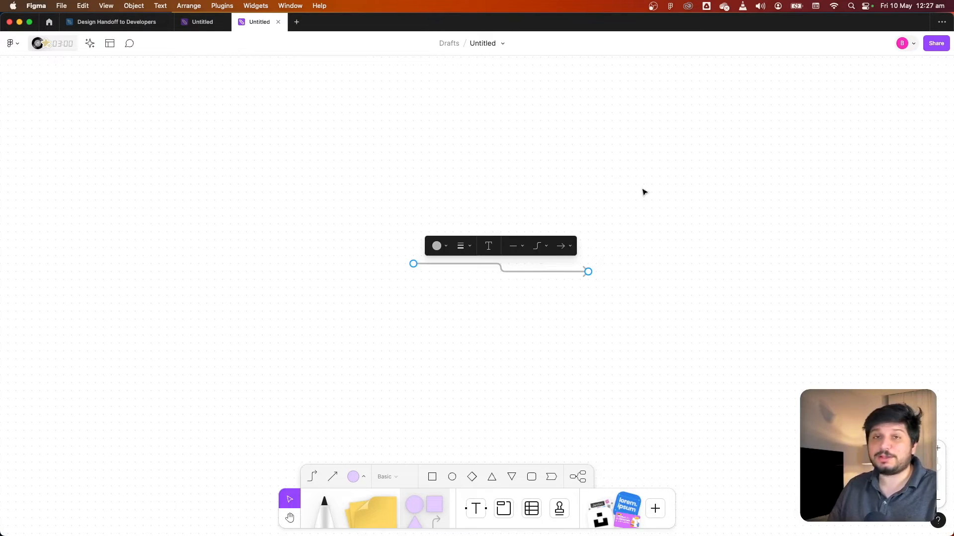
Paste the connector into the Design Handoff to Developers file's Registeration section
{"action": "left_click", "coordinate": [116, 21]}
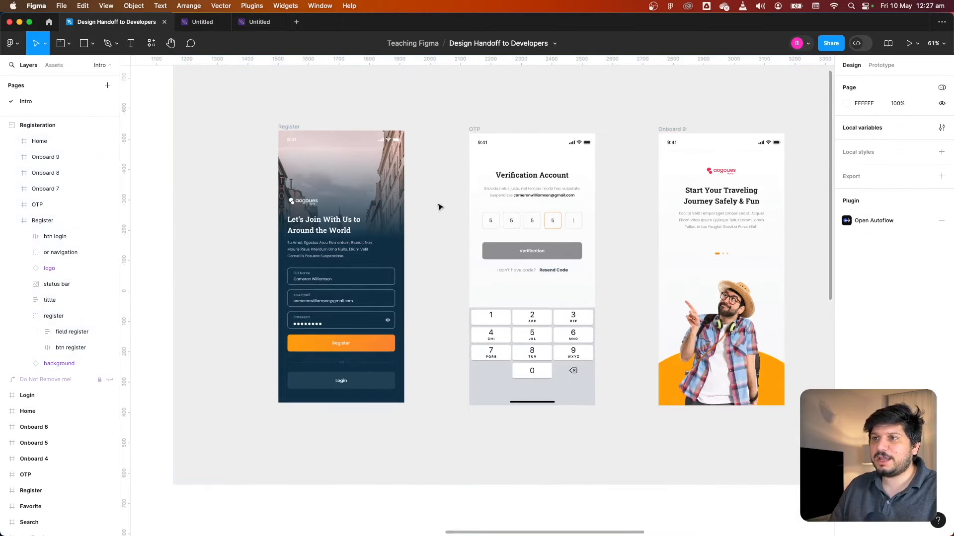
{"action": "key", "text": "super+v"}
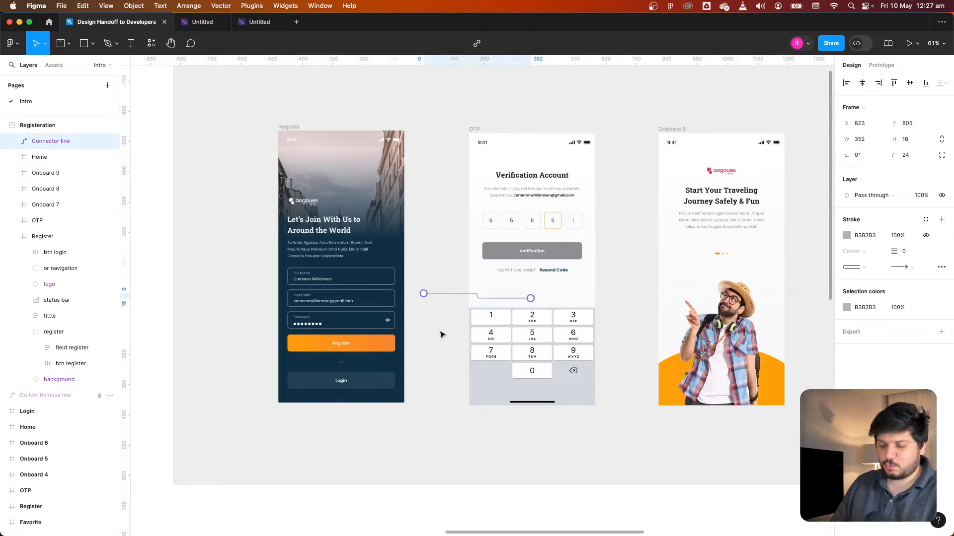
Attach the connector from the Register button to the OTP screen
{"action": "scroll", "coordinate": [441, 330], "scroll_direction": "up", "scroll_amount": 3}
{"action": "left_click_drag", "start_coordinate": [421, 289], "coordinate": [416, 338]}
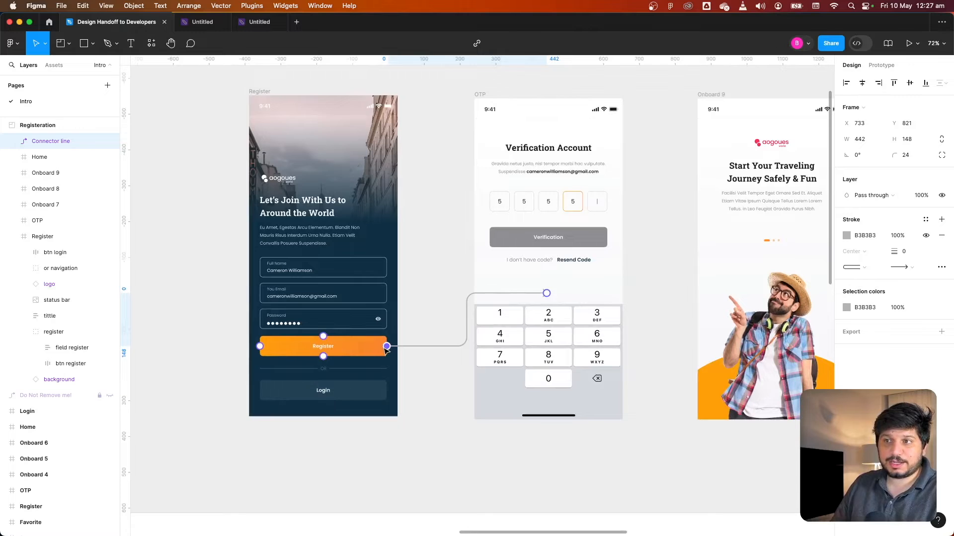
{"action": "mouse_move", "coordinate": [386, 347]}
{"action": "left_mouse_down"}
{"action": "mouse_move", "coordinate": [418, 348]}
{"action": "mouse_move", "coordinate": [388, 351]}
{"action": "left_mouse_up"}
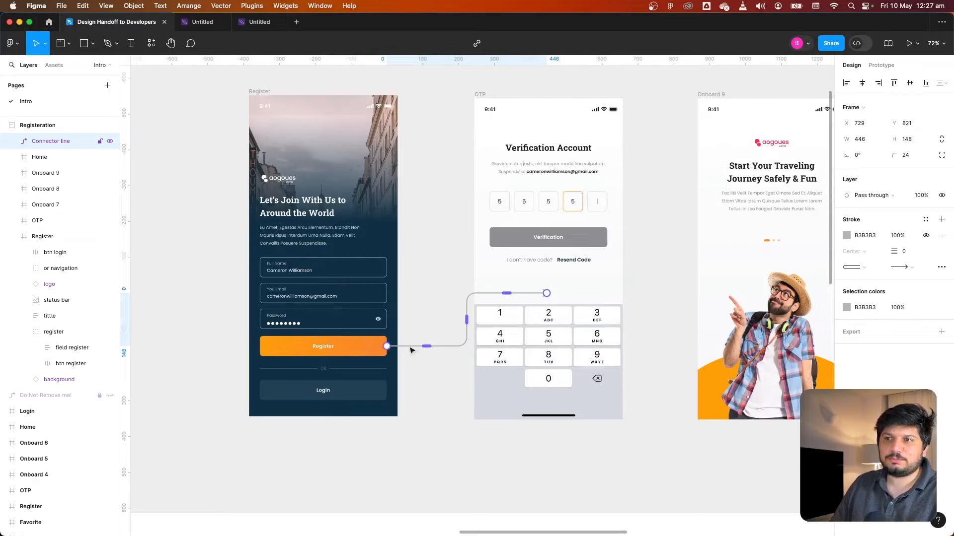
{"action": "left_click_drag", "start_coordinate": [546, 295], "coordinate": [476, 232]}
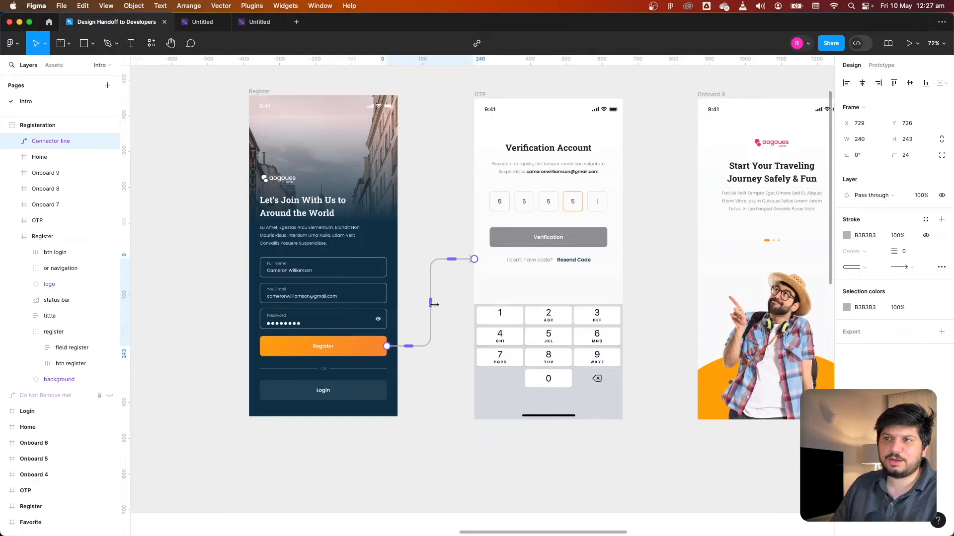
Try to reshape the connector's upper segment and undo the change
{"action": "mouse_move", "coordinate": [430, 303]}
{"action": "left_mouse_down"}
{"action": "mouse_move", "coordinate": [449, 303]}
{"action": "mouse_move", "coordinate": [433, 303]}
{"action": "left_mouse_up"}
{"action": "left_click_drag", "start_coordinate": [450, 260], "coordinate": [451, 252]}
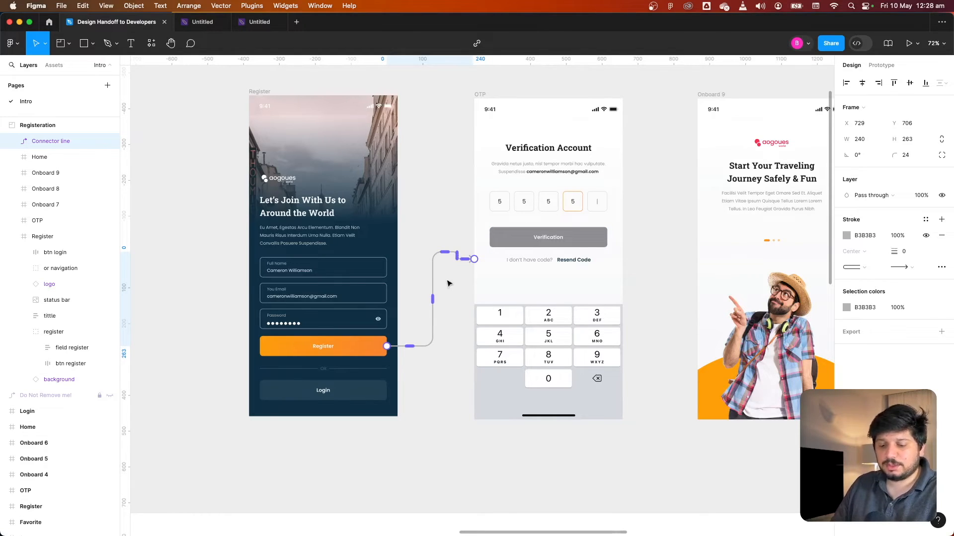
{"action": "key", "text": "super+z"}
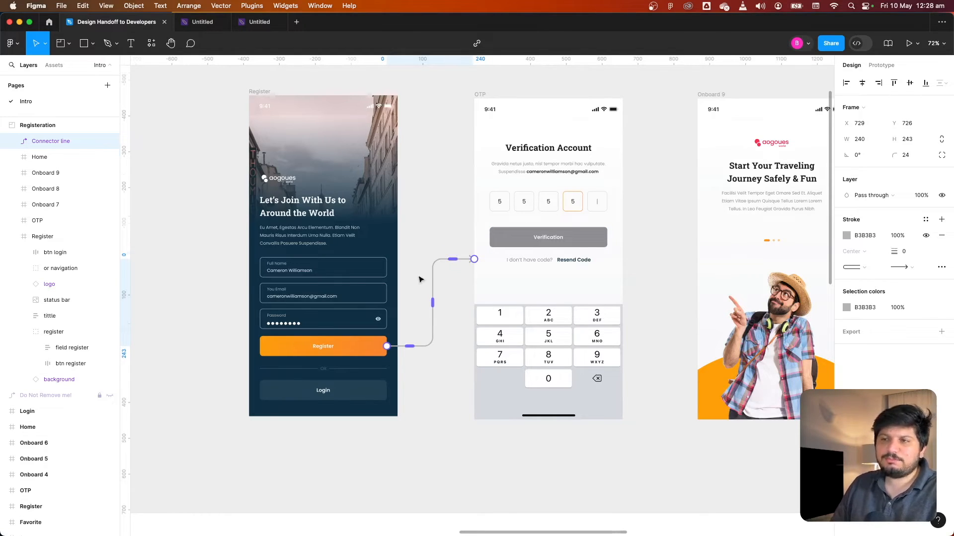
Label the Register-to-OTP connector Tap
{"action": "left_click_drag", "start_coordinate": [433, 303], "coordinate": [432, 303]}
{"action": "double_click", "coordinate": [431, 303]}
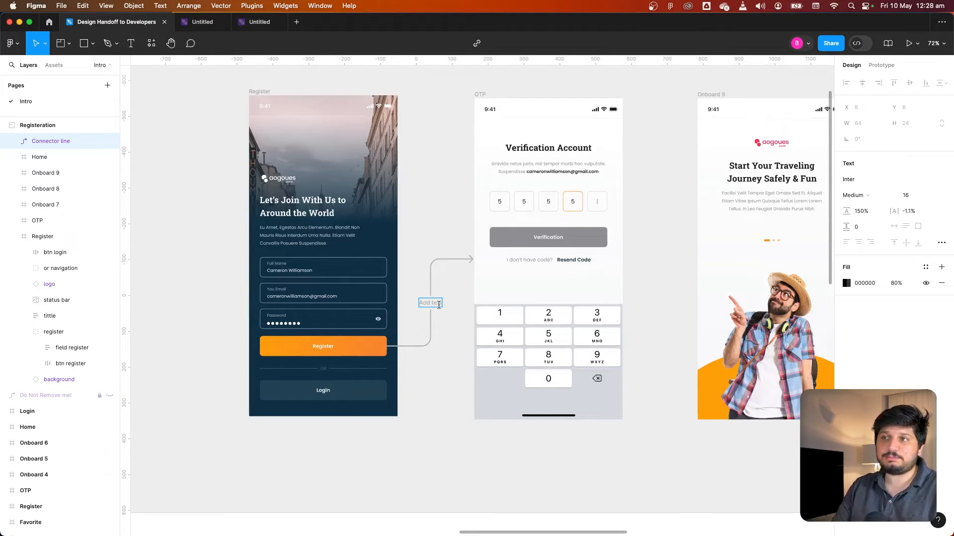
{"action": "type", "text": "Tap"}
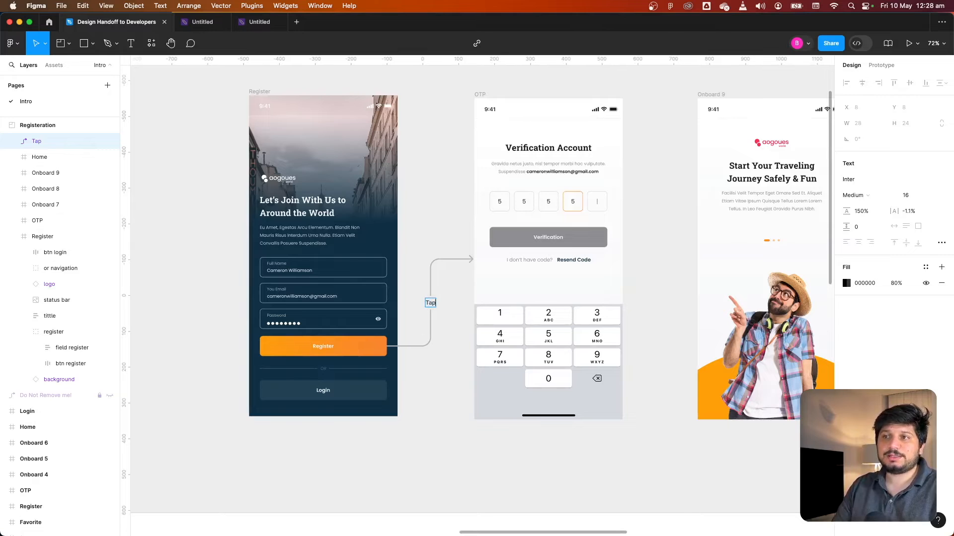
{"action": "left_click", "coordinate": [445, 228]}
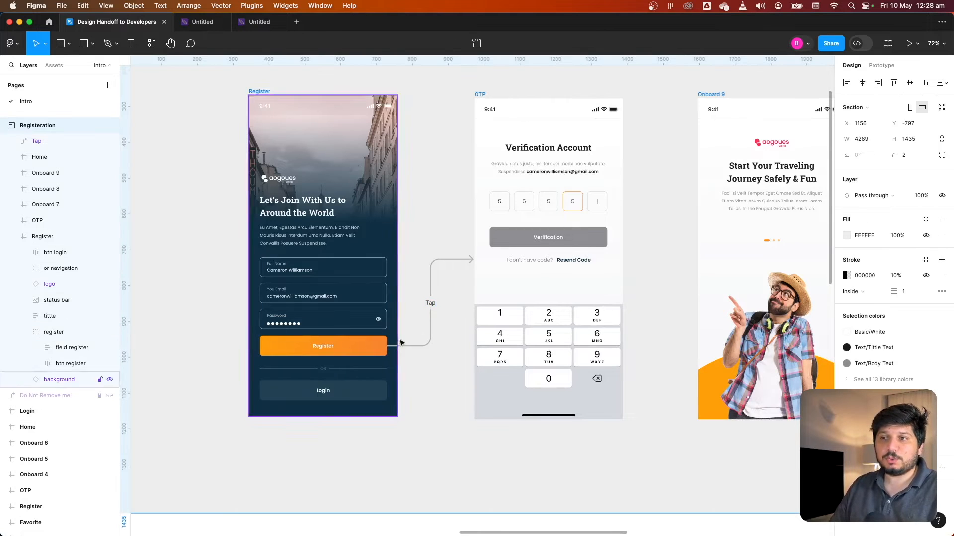
Paste another connector onto the OTP screen
{"action": "left_click", "coordinate": [438, 380]}
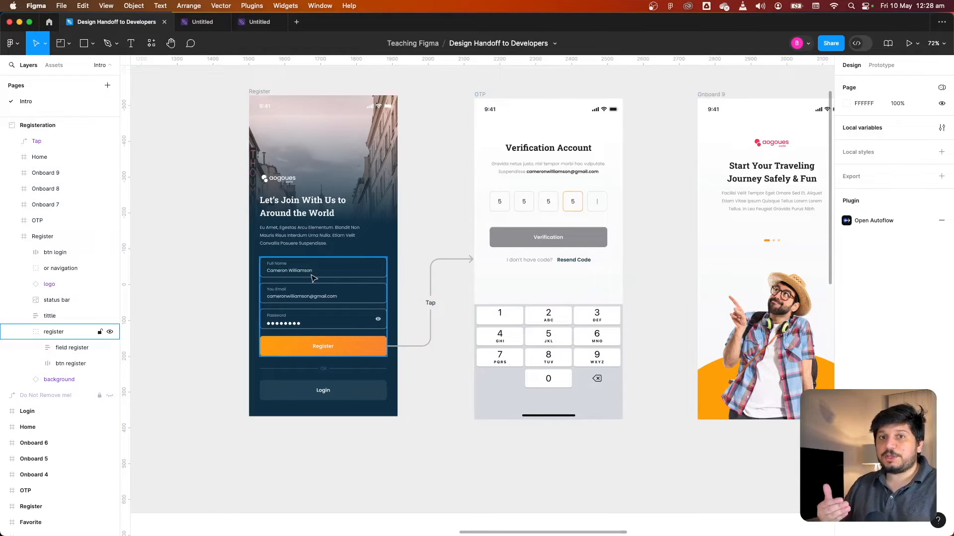
{"action": "left_click", "coordinate": [454, 402]}
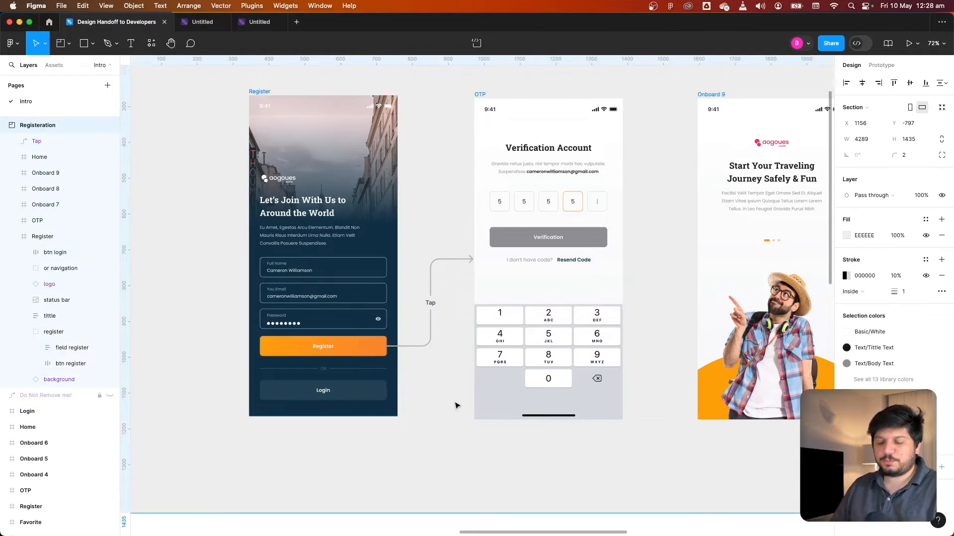
{"action": "scroll", "coordinate": [454, 403], "scroll_direction": "down", "scroll_amount": 3}
{"action": "left_click_drag", "start_coordinate": [456, 406], "coordinate": [417, 383]}
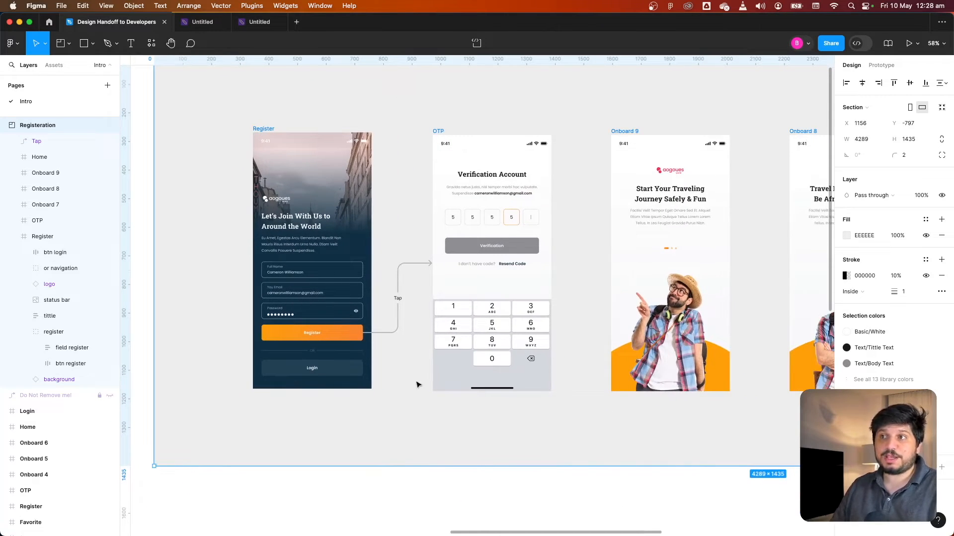
{"action": "left_click", "coordinate": [445, 482]}
{"action": "key", "text": "super+v"}
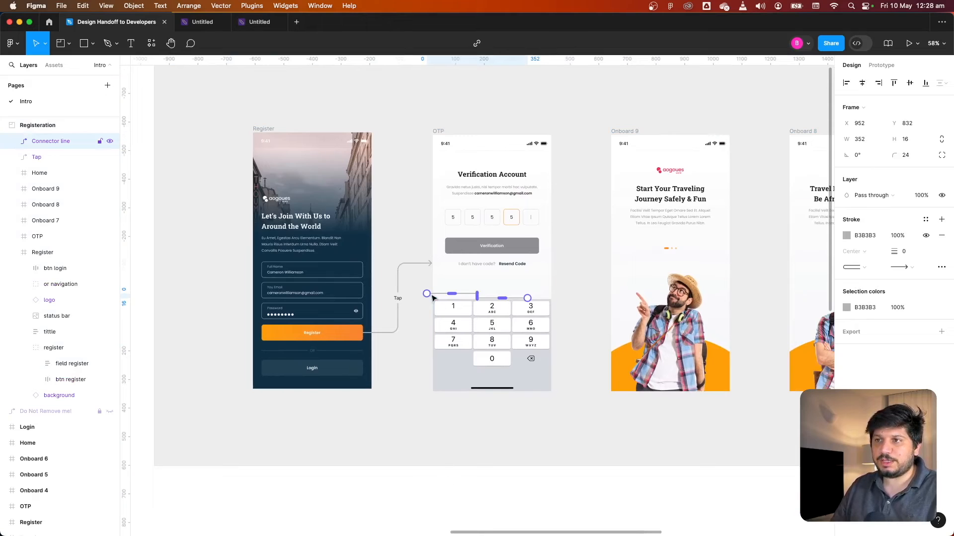
Connect the Verification button to the Onboard 9 screen and label the connector Tap
{"action": "left_click_drag", "start_coordinate": [426, 294], "coordinate": [533, 251]}
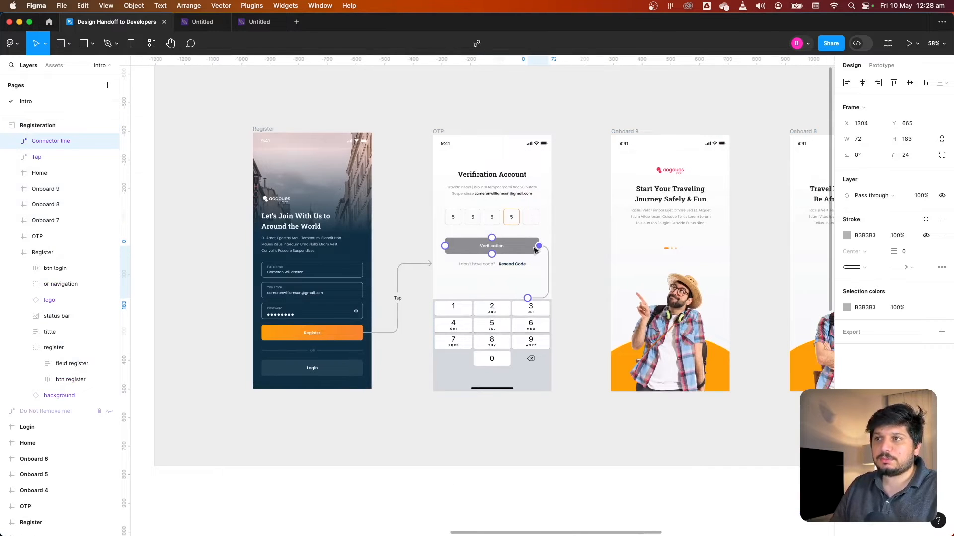
{"action": "left_click_drag", "start_coordinate": [527, 298], "coordinate": [620, 265]}
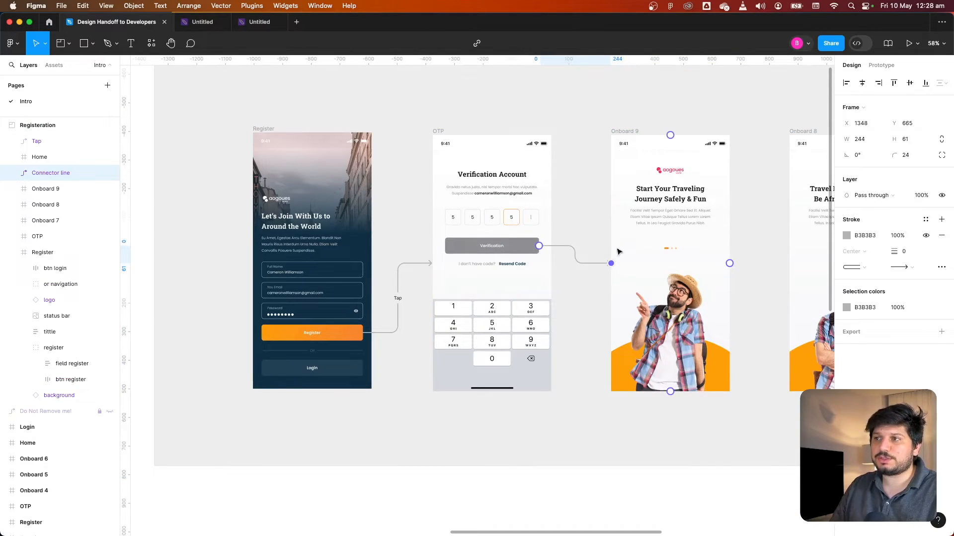
{"action": "double_click", "coordinate": [575, 254]}
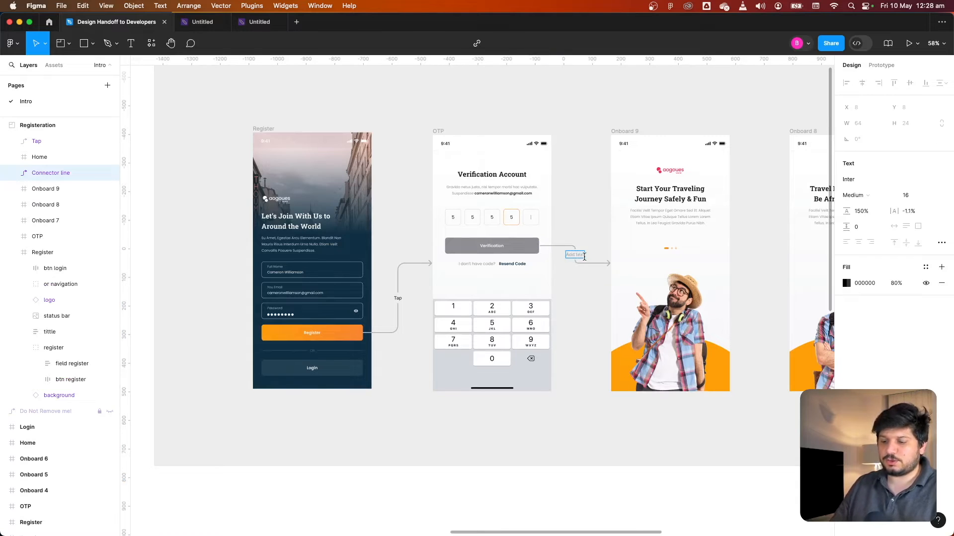
{"action": "type", "text": "Tap"}
{"action": "left_click", "coordinate": [637, 405]}
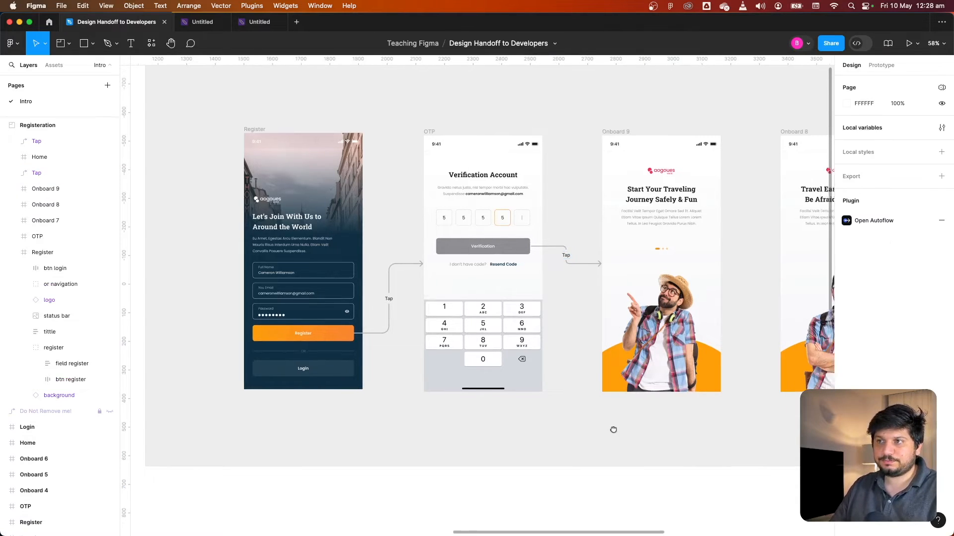
Review the two Tap-labelled connectors between the Register, OTP and Onboard 9 screens
{"action": "left_click_drag", "start_coordinate": [613, 430], "coordinate": [514, 425]}
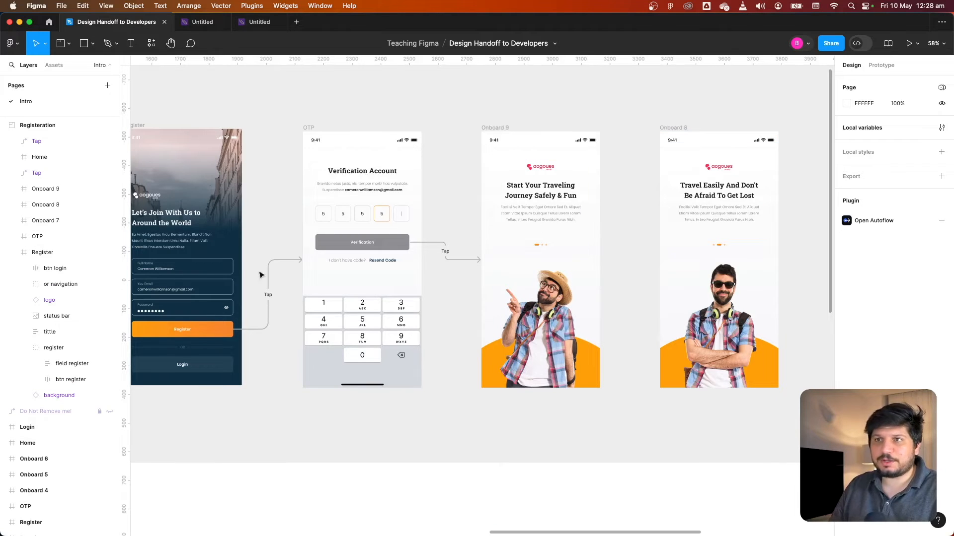
{"action": "left_click_drag", "start_coordinate": [273, 244], "coordinate": [350, 241]}
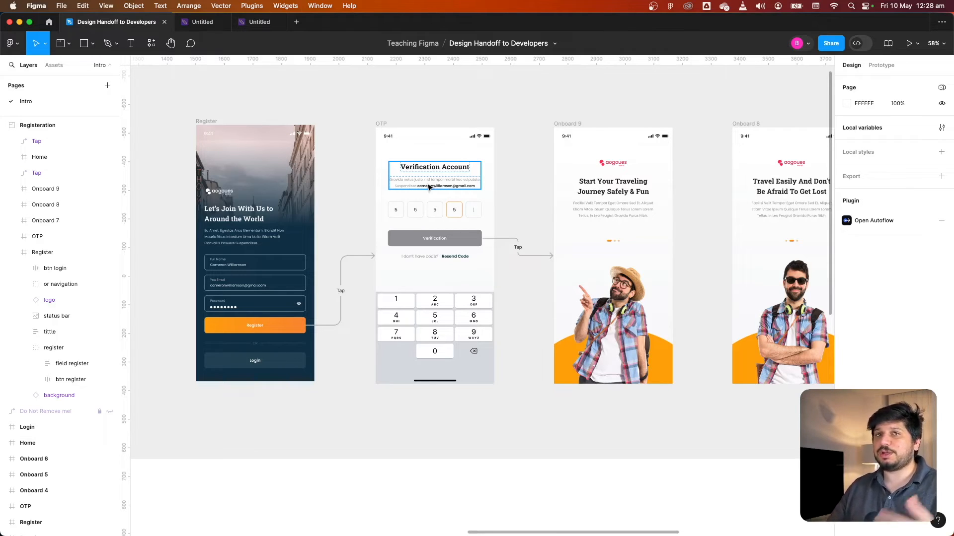
{"action": "left_click", "coordinate": [341, 304]}
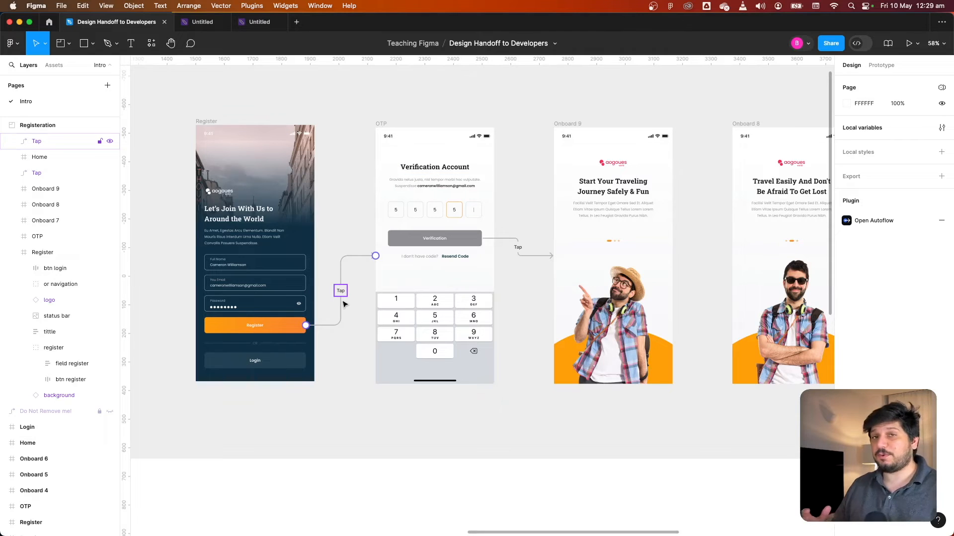
{"action": "left_click", "coordinate": [344, 303]}
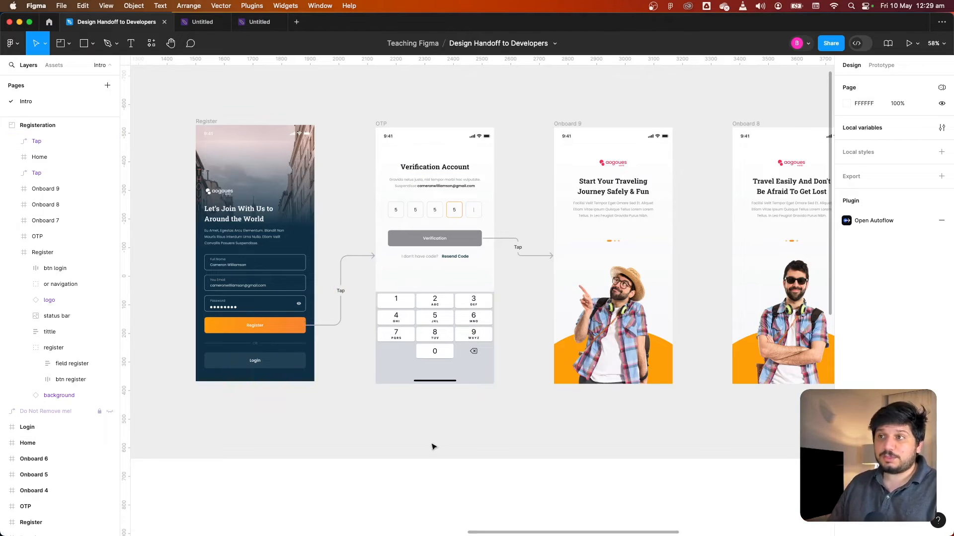
{"action": "left_click", "coordinate": [514, 255]}
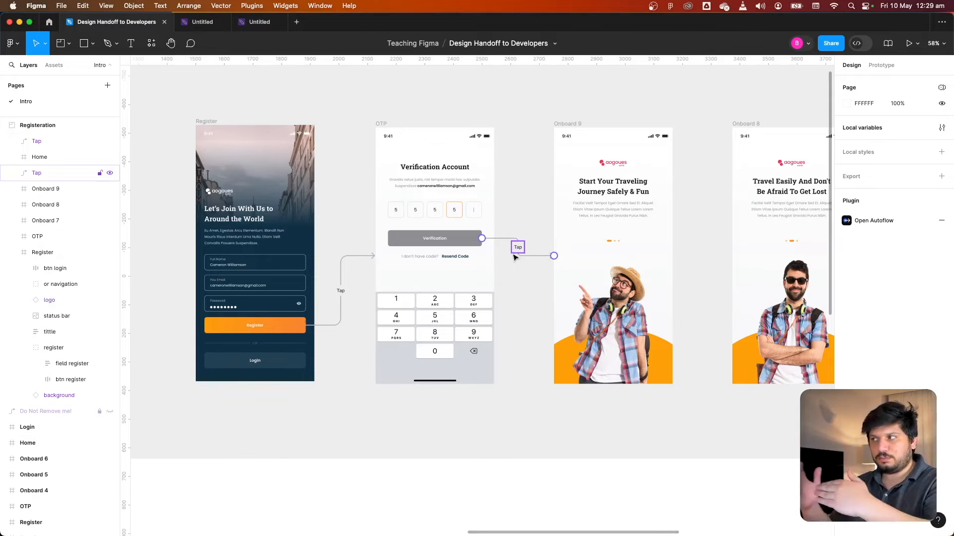
{"action": "left_click", "coordinate": [542, 331]}
{"action": "left_click", "coordinate": [539, 334]}
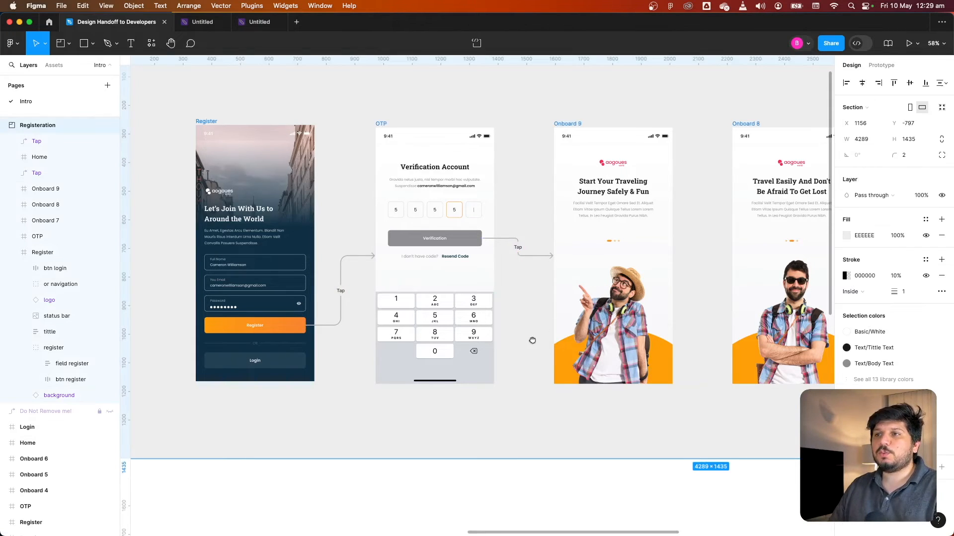
{"action": "left_click_drag", "start_coordinate": [532, 340], "coordinate": [495, 333]}
{"action": "left_click_drag", "start_coordinate": [523, 444], "coordinate": [490, 439]}
{"action": "left_click_drag", "start_coordinate": [576, 381], "coordinate": [518, 422]}
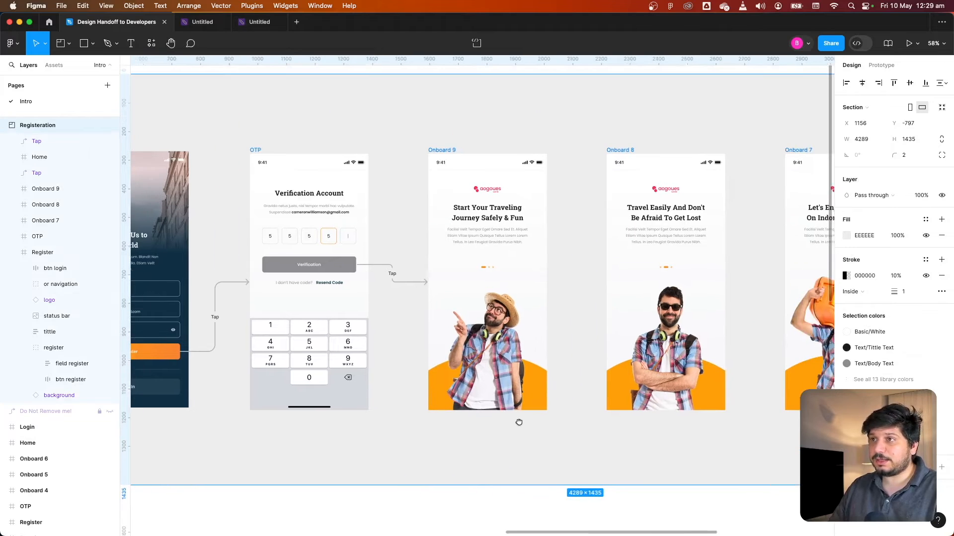
Paste a connector linking the Onboard 9 screen to the Onboard 8 screen and label it Tap/Swipe
{"action": "key", "text": "super+v"}
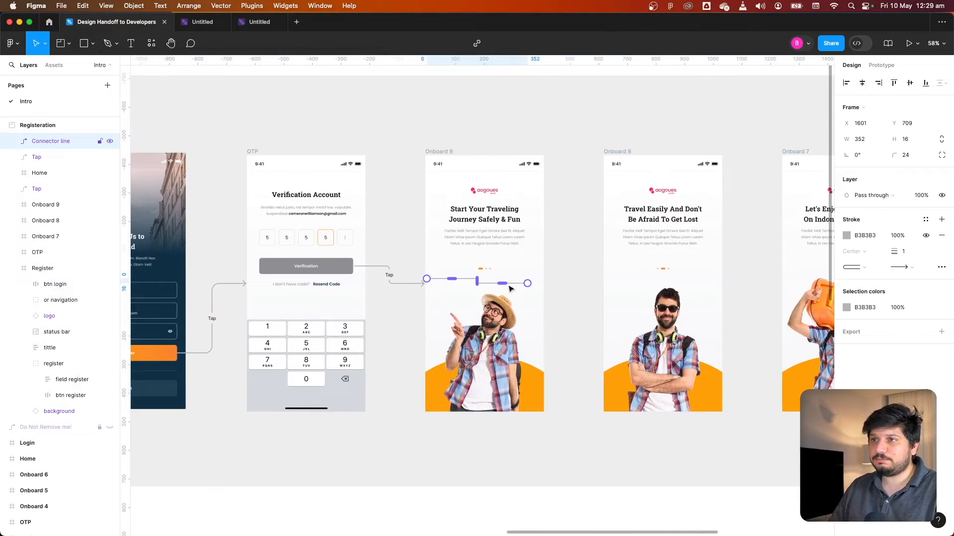
{"action": "left_click_drag", "start_coordinate": [527, 283], "coordinate": [605, 283]}
{"action": "left_click_drag", "start_coordinate": [428, 280], "coordinate": [545, 282]}
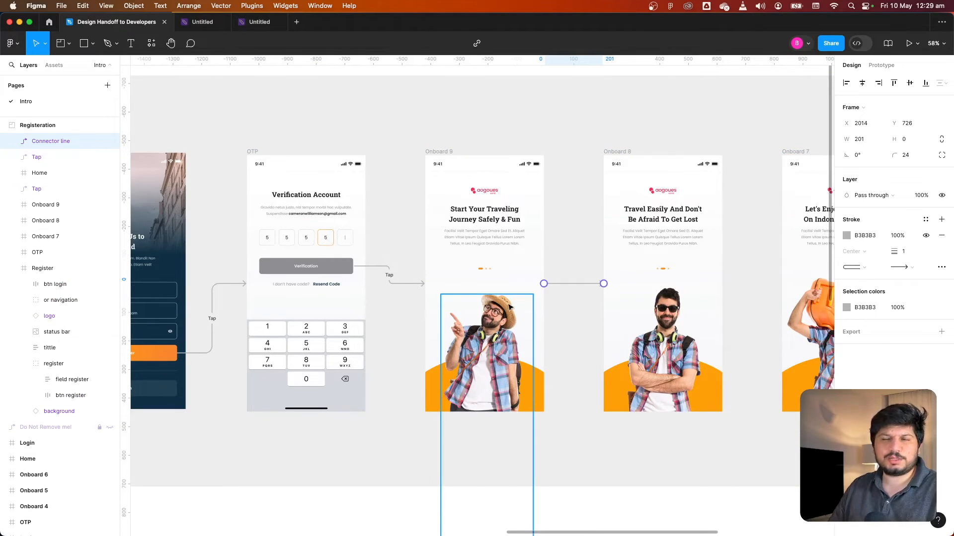
{"action": "double_click", "coordinate": [574, 283]}
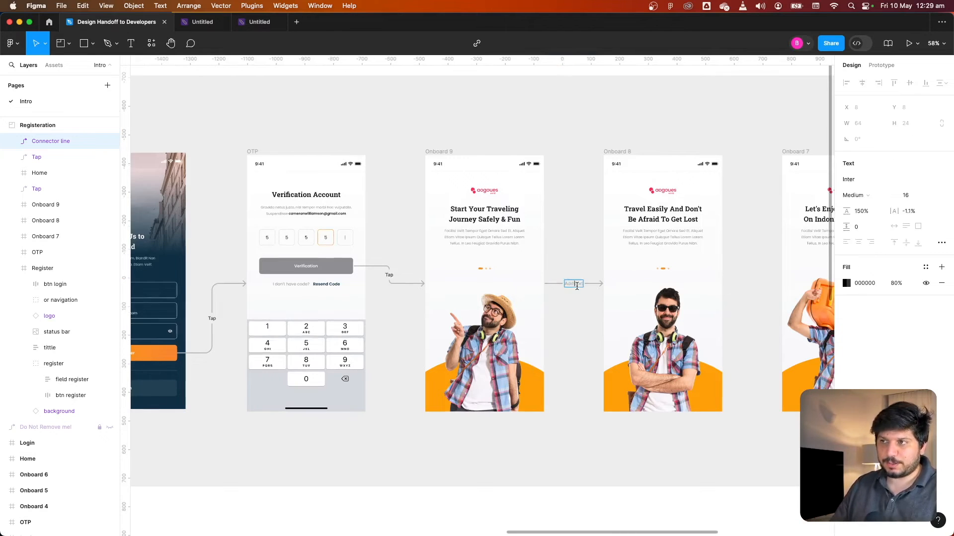
{"action": "type", "text": "Tap/"}
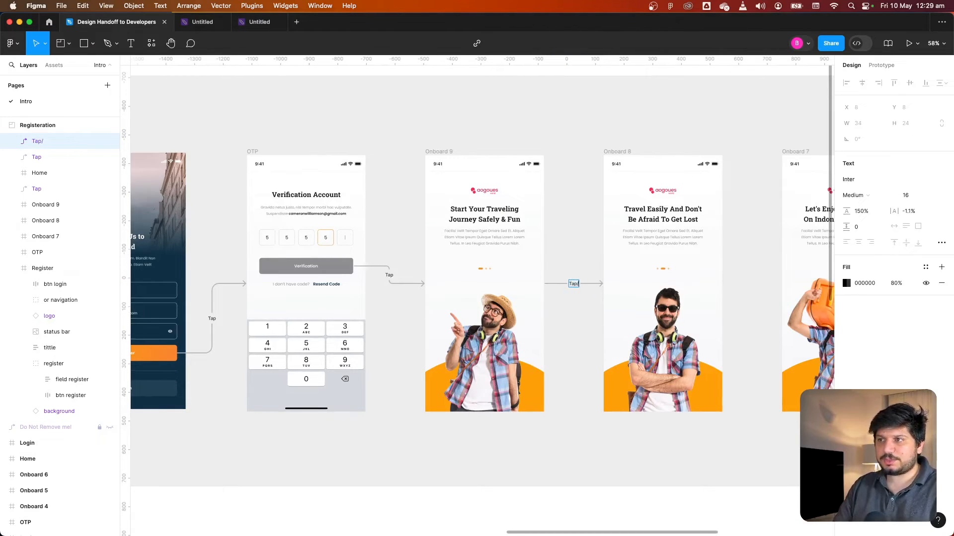
{"action": "type", "text": "Swtpe"}
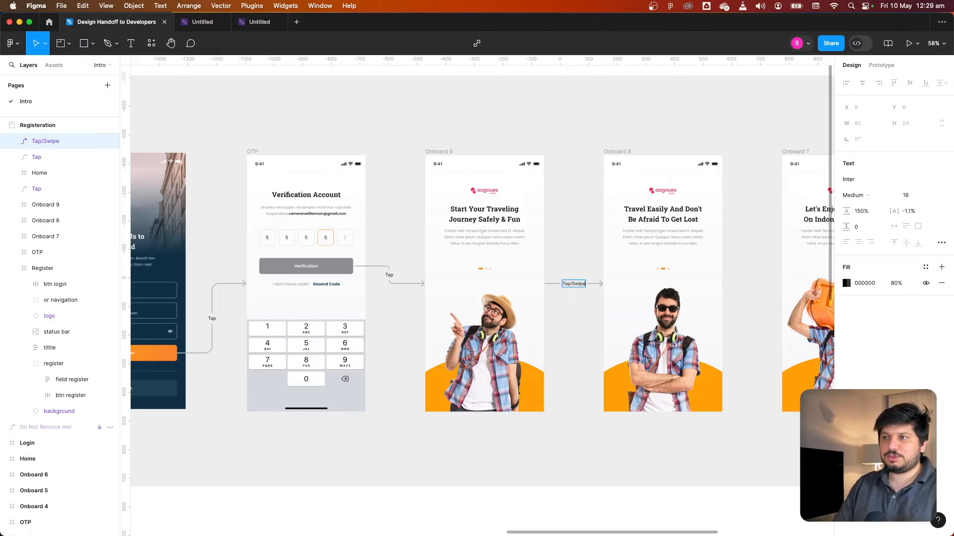
Zoom out and pan to review the whole Registration section alongside the remaining screens
{"action": "left_click", "coordinate": [571, 329]}
{"action": "left_click", "coordinate": [570, 329]}
{"action": "scroll", "coordinate": [571, 329], "scroll_direction": "down", "scroll_amount": 3}
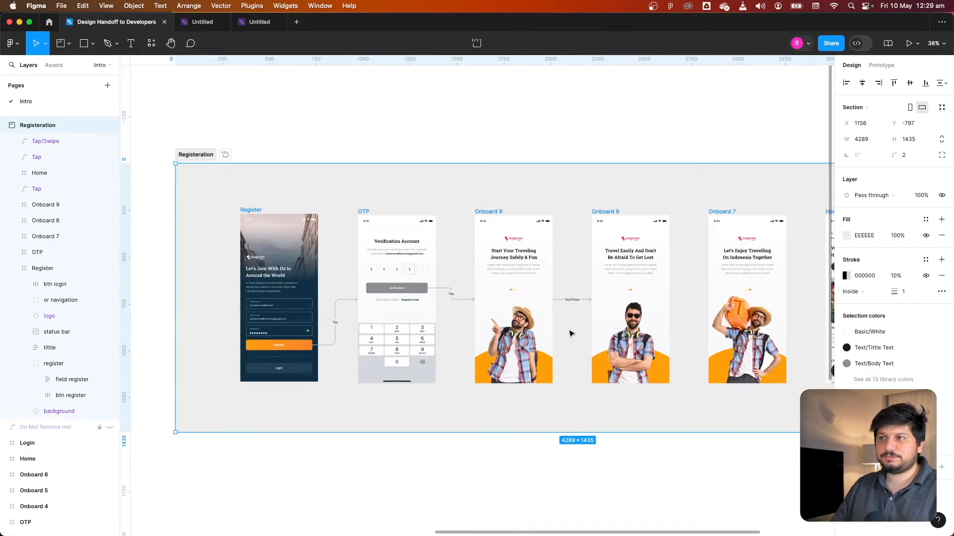
{"action": "left_click_drag", "start_coordinate": [569, 346], "coordinate": [542, 326]}
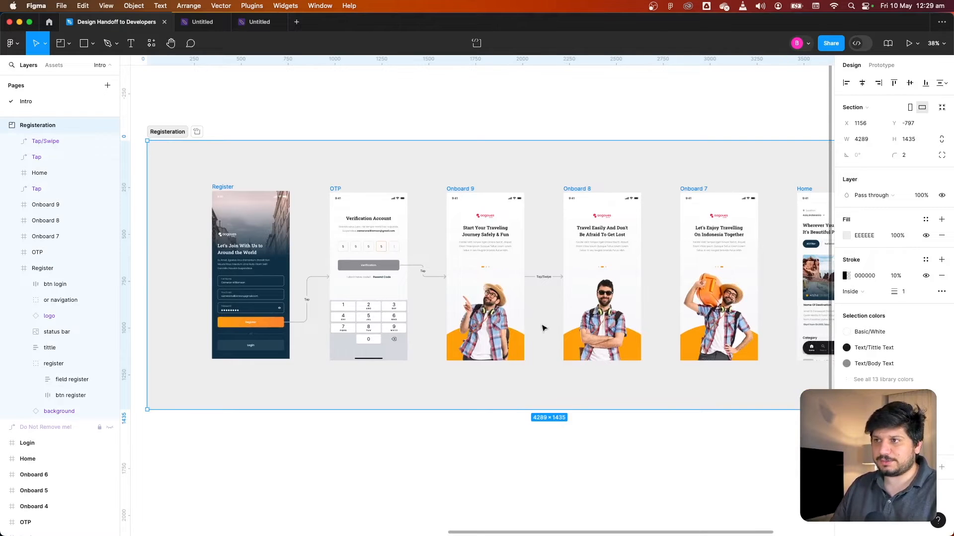
{"action": "scroll", "coordinate": [578, 421], "scroll_direction": "down", "scroll_amount": 3}
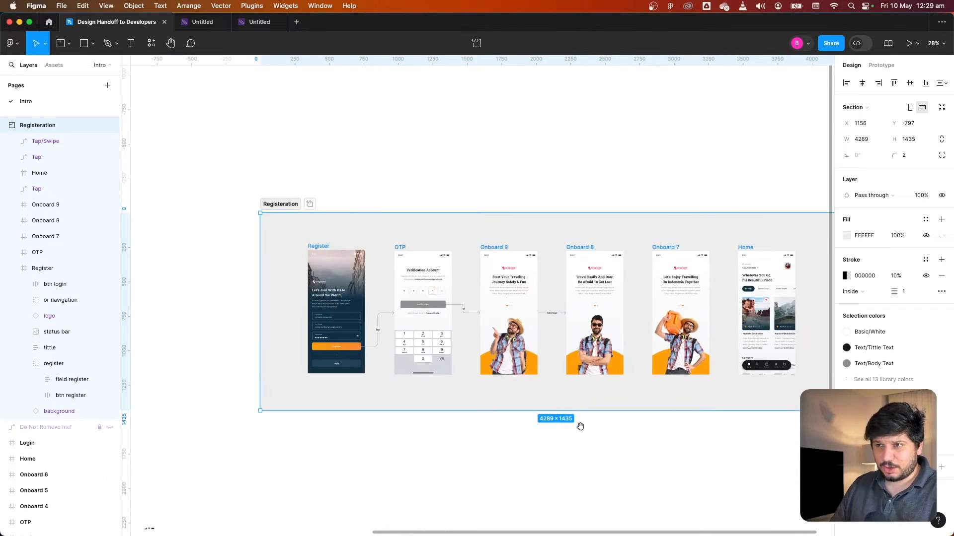
{"action": "scroll", "coordinate": [547, 388], "scroll_direction": "down", "scroll_amount": 1}
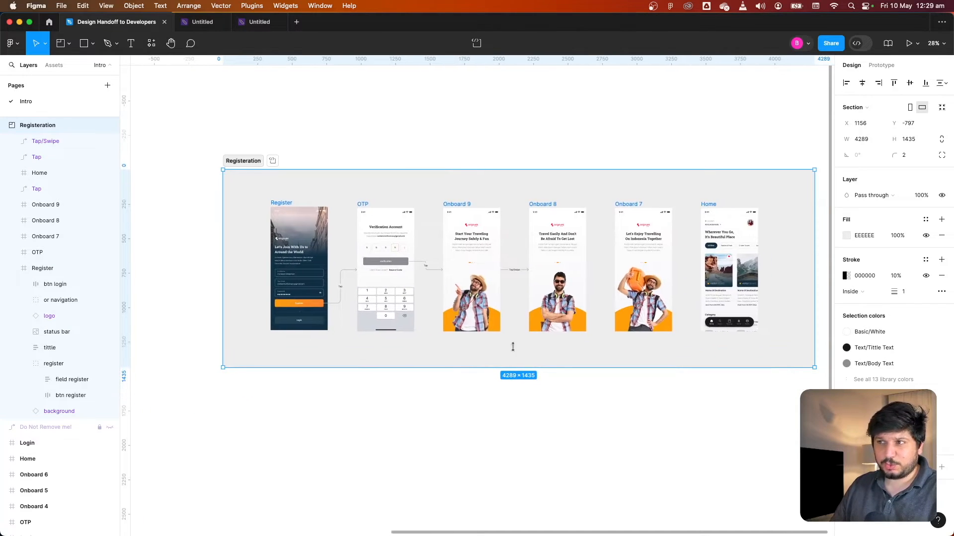
{"action": "left_click", "coordinate": [452, 154]}
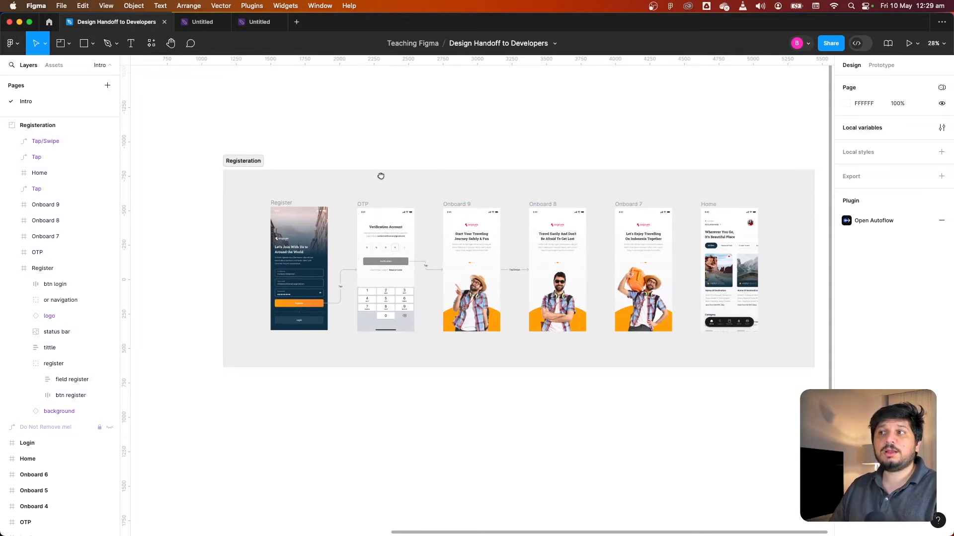
{"action": "left_click_drag", "start_coordinate": [380, 176], "coordinate": [398, 170]}
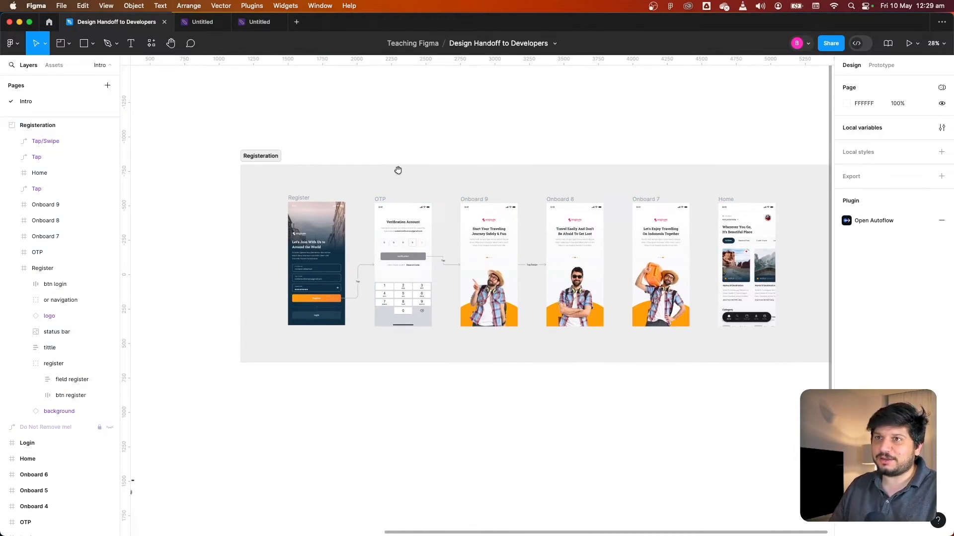
{"action": "scroll", "coordinate": [383, 237], "scroll_direction": "down", "scroll_amount": 3}
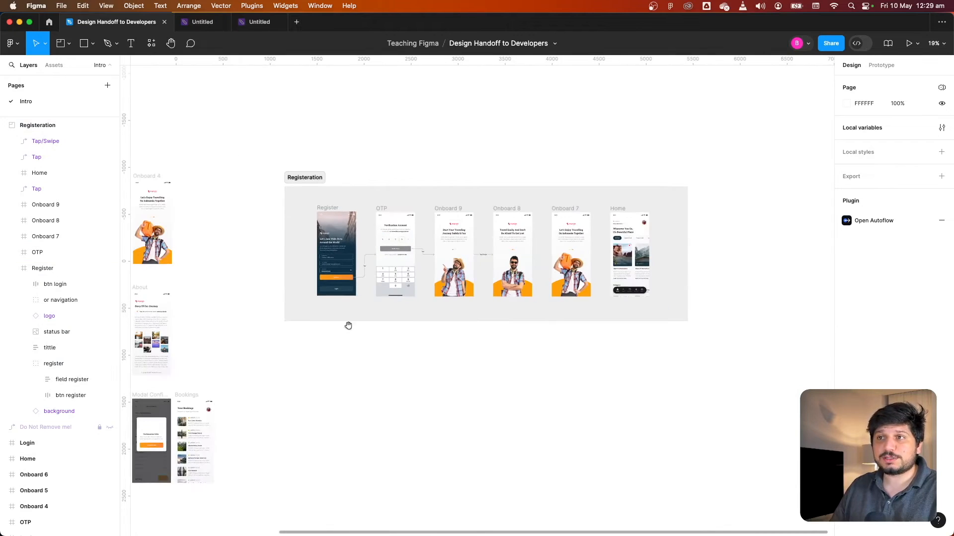
{"action": "left_click_drag", "start_coordinate": [347, 325], "coordinate": [519, 240]}
Draw a new section about 4233 × 1532 below the Registration section and name it Booking
{"action": "left_click", "coordinate": [69, 47]}
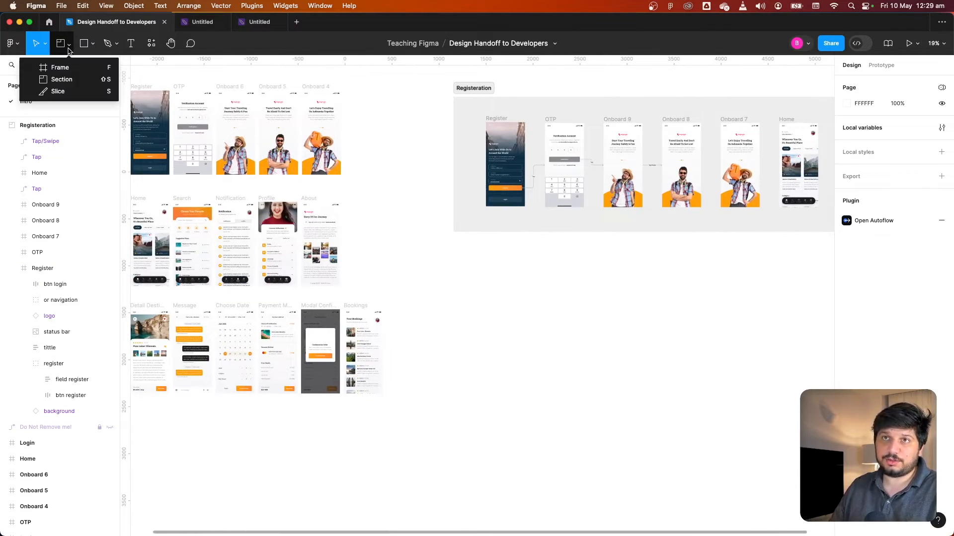
{"action": "left_click", "coordinate": [75, 67]}
{"action": "left_click_drag", "start_coordinate": [470, 297], "coordinate": [762, 437]}
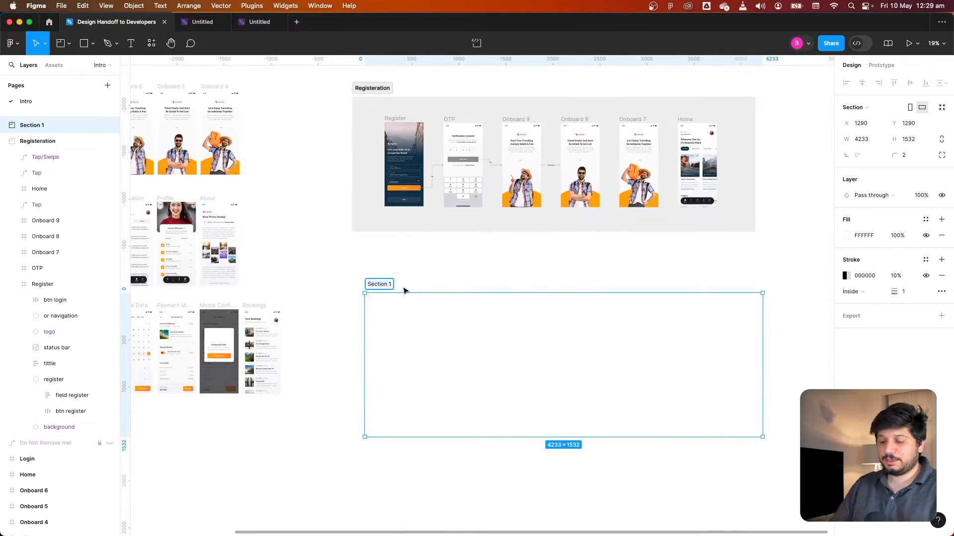
{"action": "type", "text": "Book"}
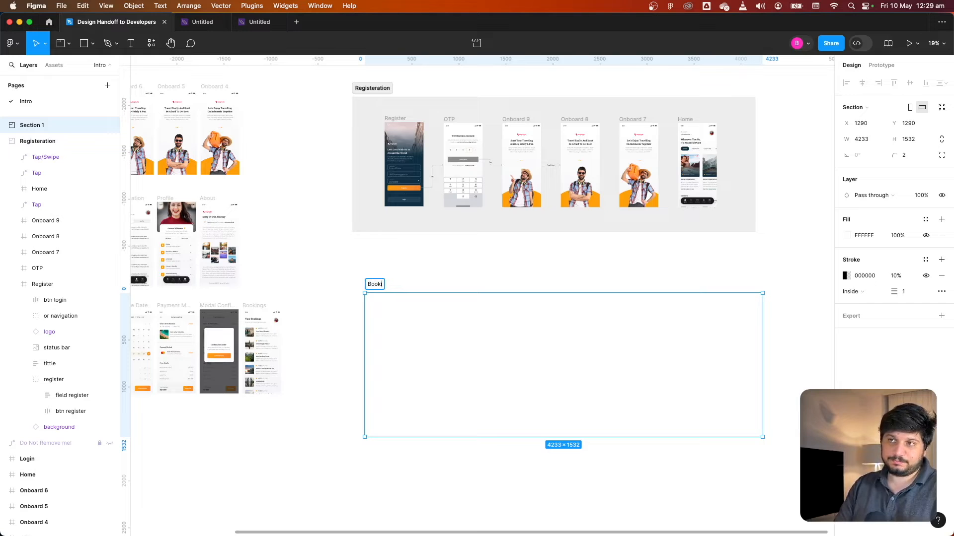
{"action": "type", "text": "ing"}
{"action": "key", "text": "Return"}
Align the Booking section under the Registration section and set its fill colour to F8F8F8
{"action": "left_click", "coordinate": [471, 282]}
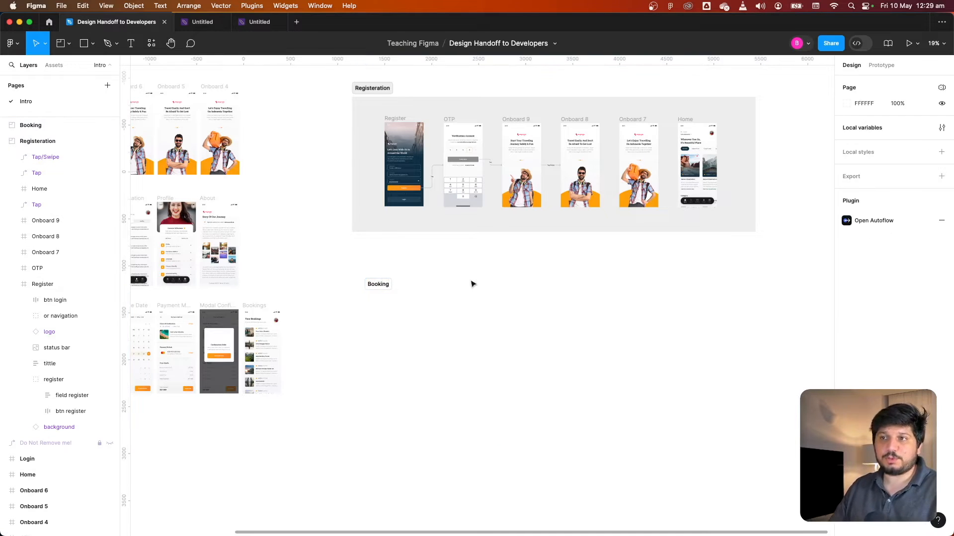
{"action": "left_click_drag", "start_coordinate": [387, 284], "coordinate": [375, 280]}
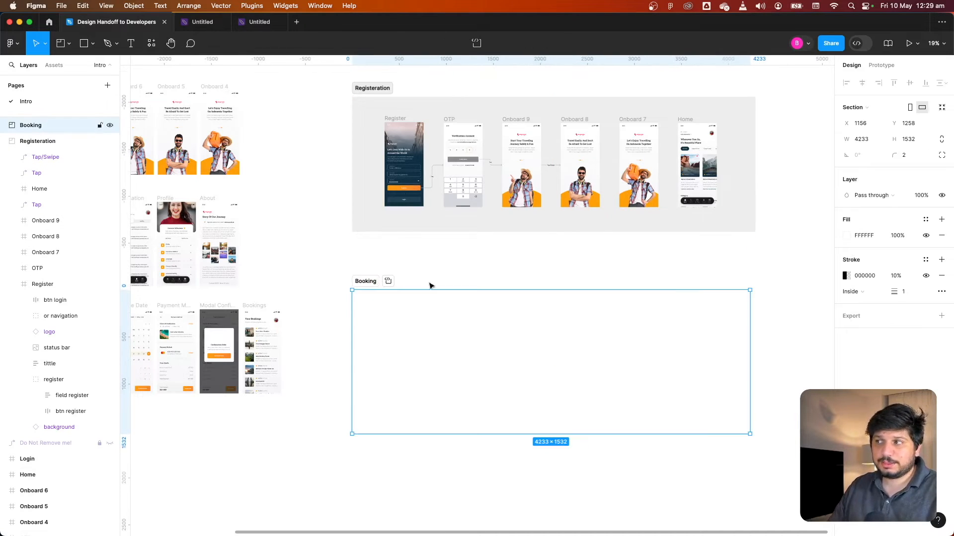
{"action": "left_click", "coordinate": [847, 237]}
{"action": "left_click", "coordinate": [730, 406]}
{"action": "left_click", "coordinate": [786, 100]}
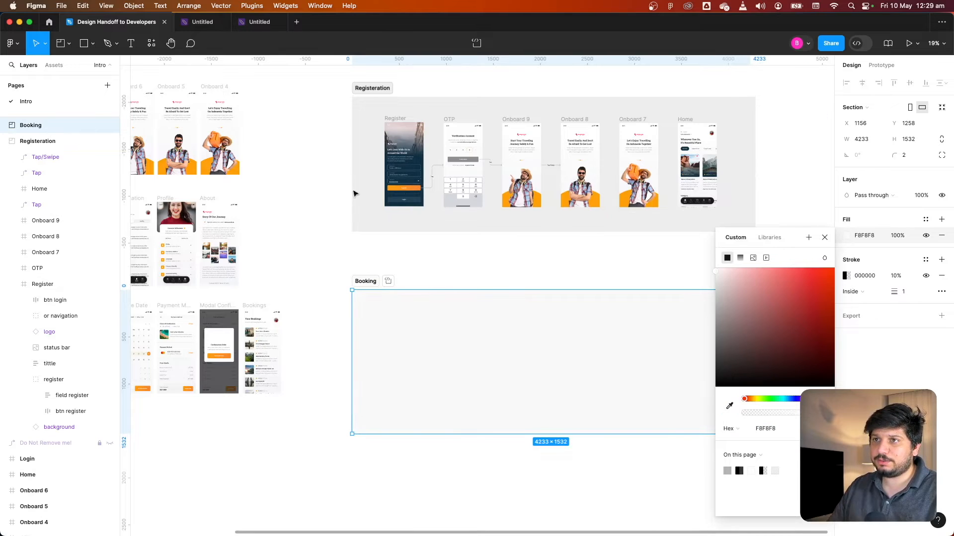
{"action": "left_click", "coordinate": [825, 239]}
Browse the home, search and booking screens to decide which belong in the Booking section
{"action": "left_click", "coordinate": [552, 266]}
{"action": "left_click_drag", "start_coordinate": [552, 266], "coordinate": [737, 209]}
{"action": "left_click_drag", "start_coordinate": [513, 205], "coordinate": [549, 224]}
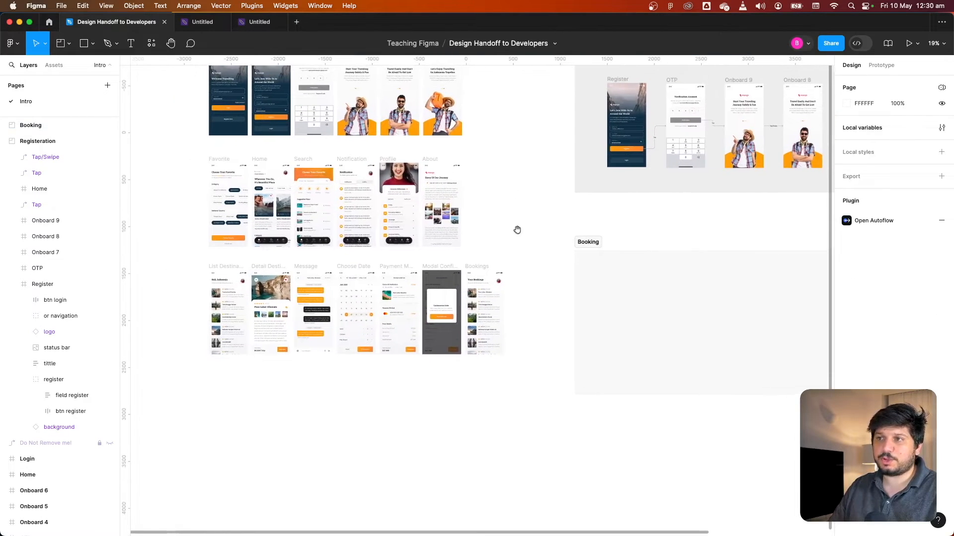
{"action": "scroll", "coordinate": [257, 211], "scroll_direction": "up", "scroll_amount": 3}
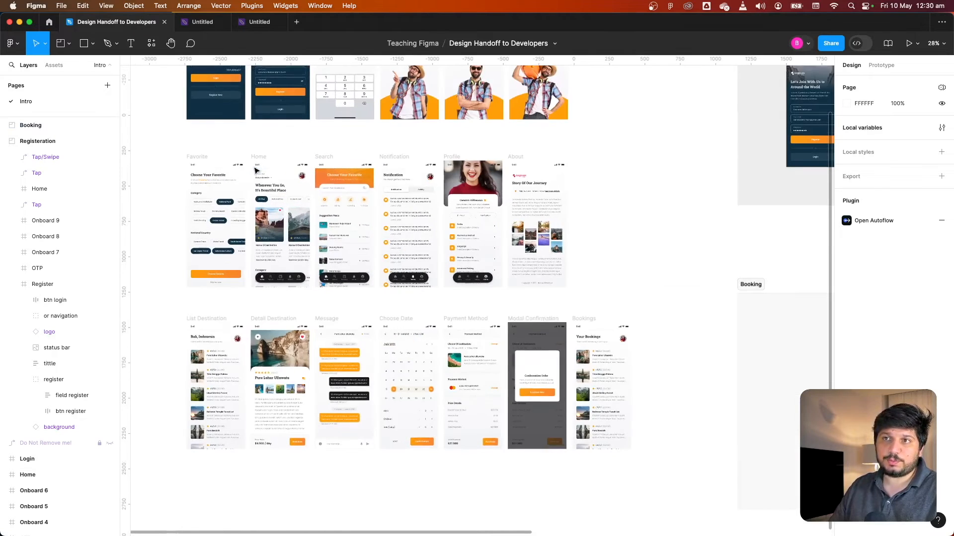
{"action": "left_click_drag", "start_coordinate": [283, 149], "coordinate": [247, 141]}
{"action": "left_click", "coordinate": [235, 150]}
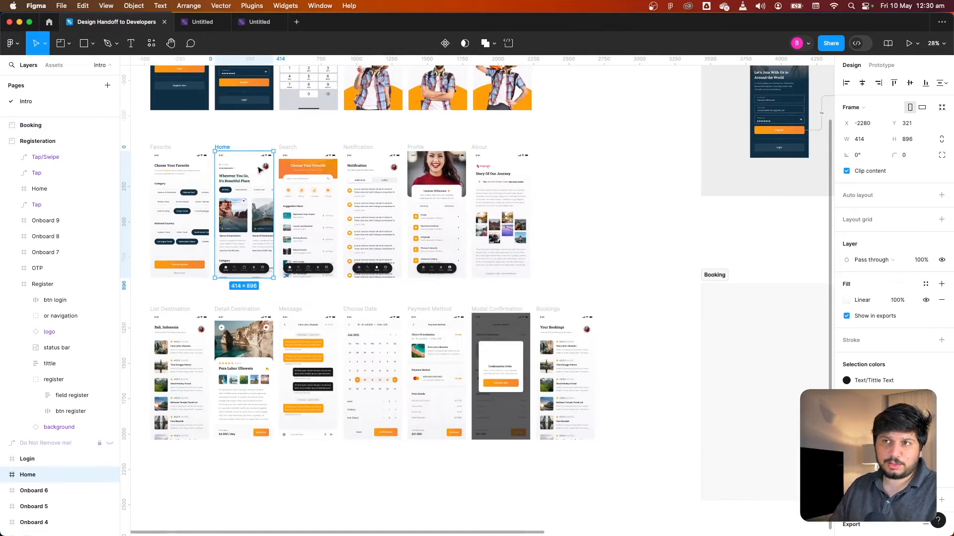
{"action": "scroll", "coordinate": [246, 275], "scroll_direction": "up", "scroll_amount": 5}
{"action": "scroll", "coordinate": [224, 271], "scroll_direction": "up", "scroll_amount": 3}
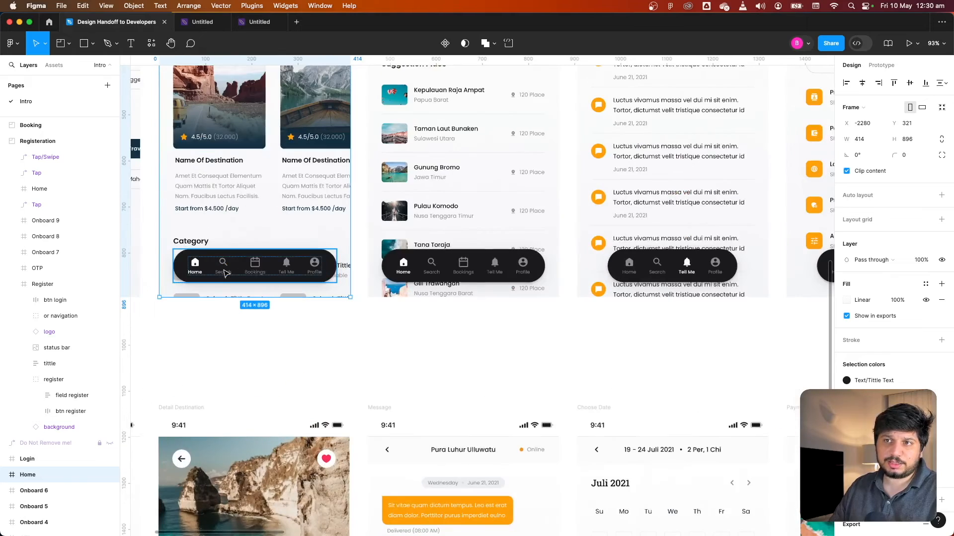
{"action": "scroll", "coordinate": [439, 271], "scroll_direction": "down", "scroll_amount": 4}
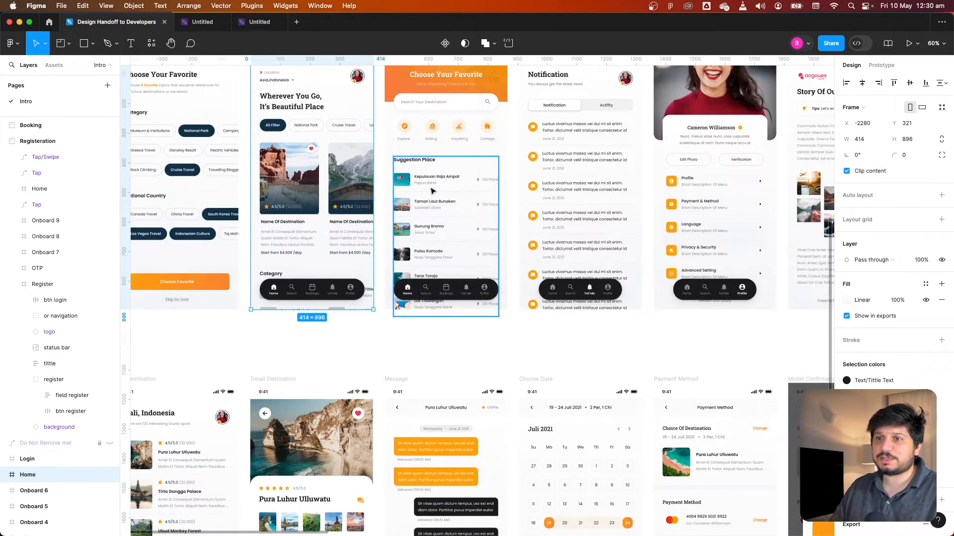
{"action": "scroll", "coordinate": [438, 188], "scroll_direction": "down", "scroll_amount": 5}
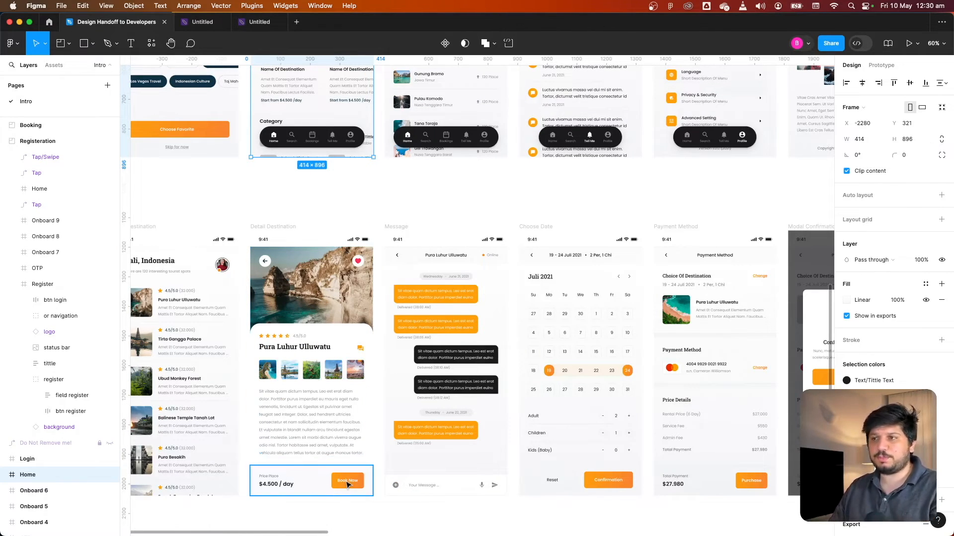
{"action": "left_click", "coordinate": [538, 221]}
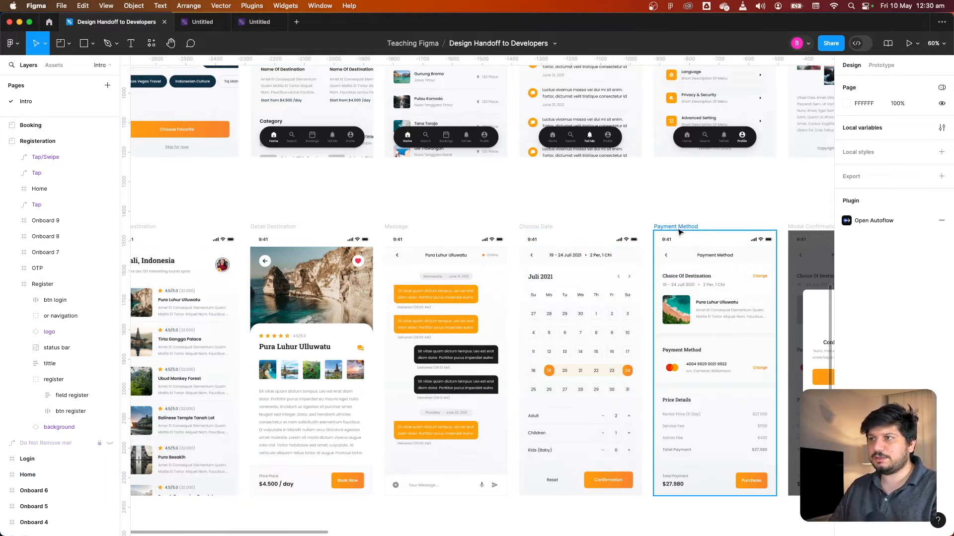
{"action": "scroll", "coordinate": [678, 231], "scroll_direction": "right", "scroll_amount": 5}
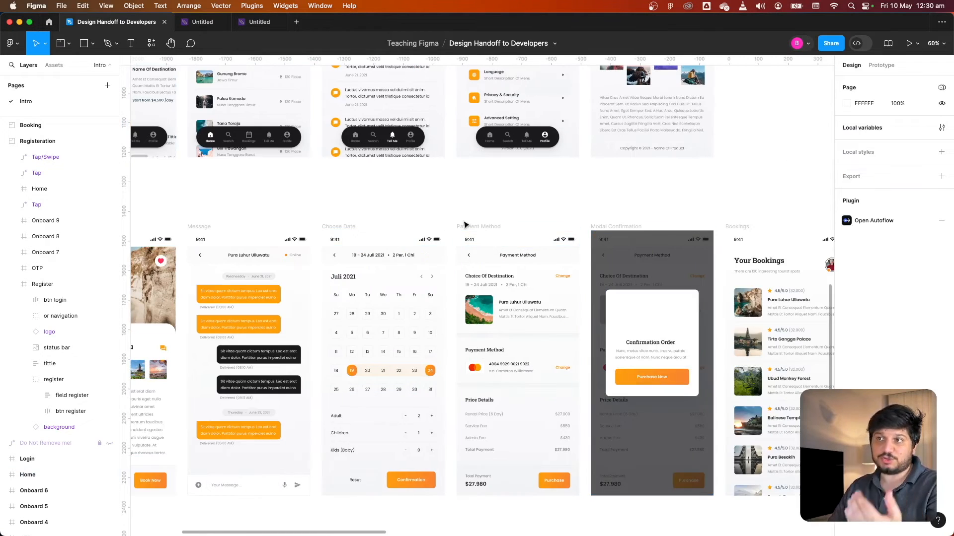
{"action": "scroll", "coordinate": [472, 227], "scroll_direction": "right", "scroll_amount": 3}
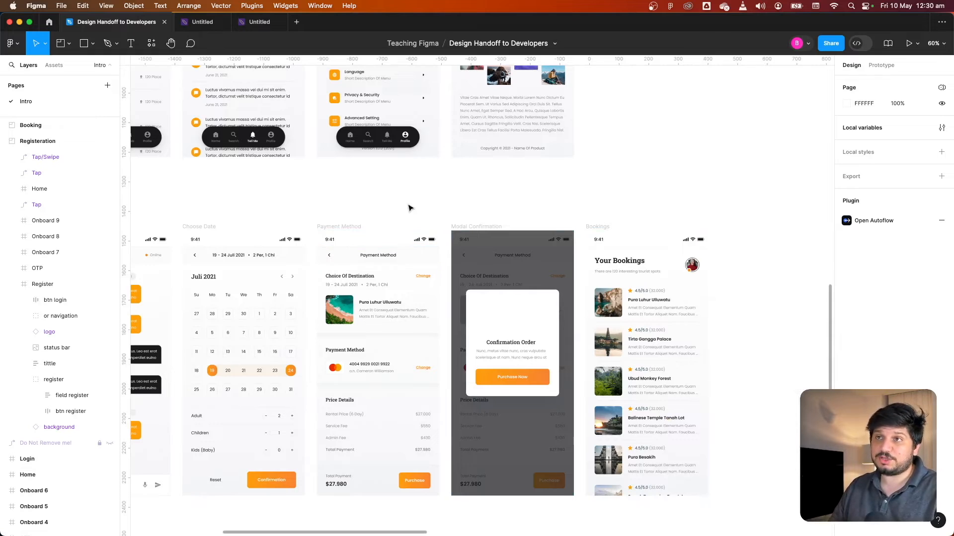
{"action": "scroll", "coordinate": [411, 207], "scroll_direction": "down", "scroll_amount": 3}
{"action": "scroll", "coordinate": [276, 242], "scroll_direction": "down", "scroll_amount": 2}
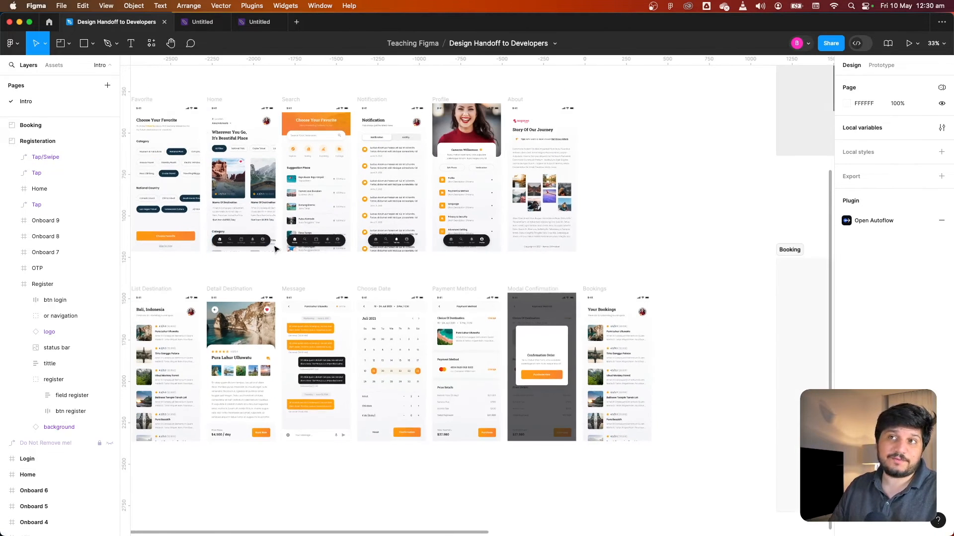
Move the Home, Search, Detail Destination, Choose Date, Payment Method and Modal Confirmation screens into the Booking section
{"action": "left_click", "coordinate": [217, 103]}
{"action": "left_click", "coordinate": [217, 102]}
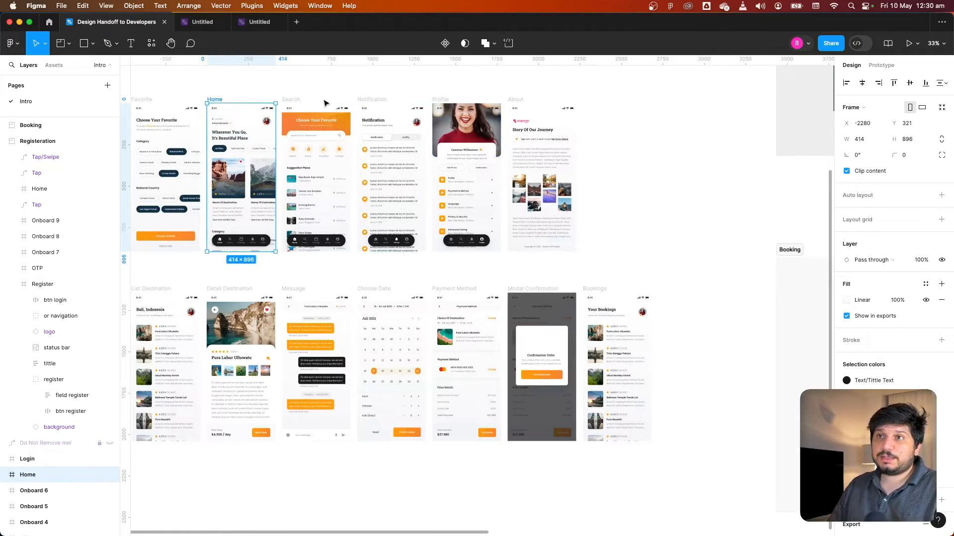
{"action": "left_click", "coordinate": [293, 99], "text": "shift"}
{"action": "left_click", "coordinate": [231, 289], "text": "shift"}
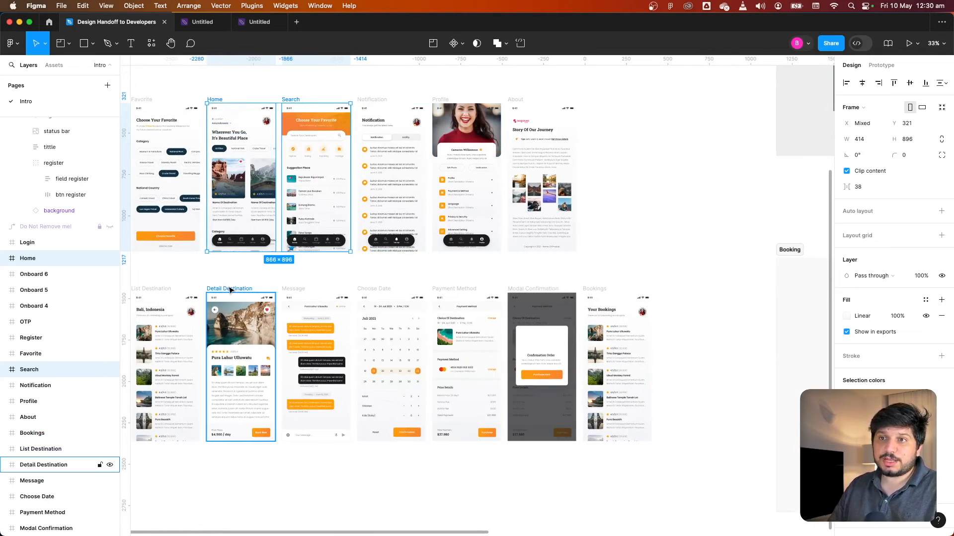
{"action": "left_click", "coordinate": [373, 289], "text": "shift"}
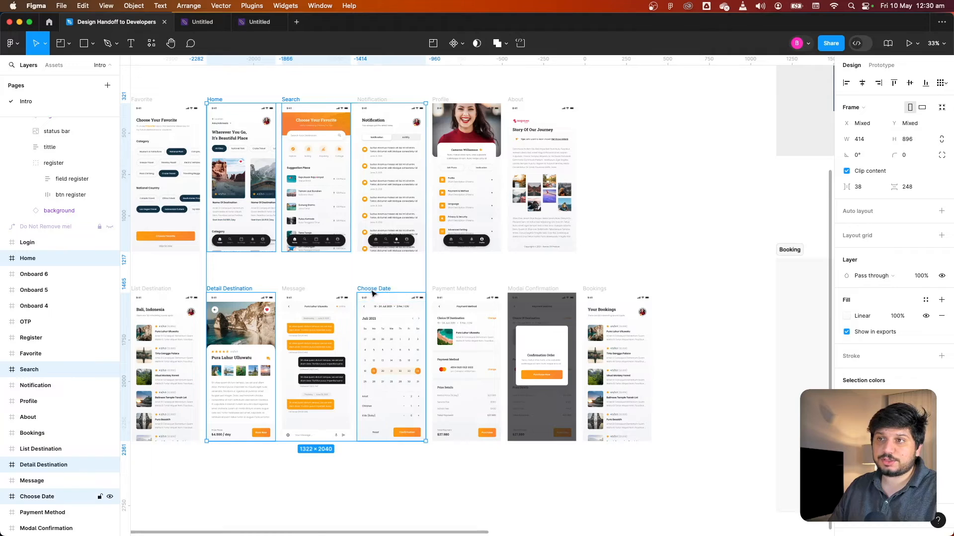
{"action": "left_click", "coordinate": [467, 291], "text": "shift"}
{"action": "left_click", "coordinate": [542, 290], "text": "shift"}
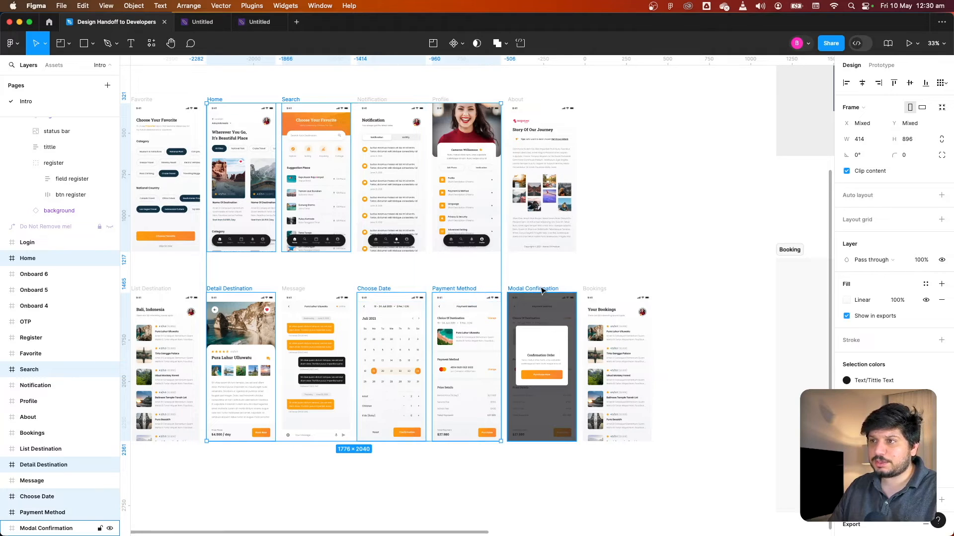
{"action": "left_click", "coordinate": [542, 291], "text": "shift"}
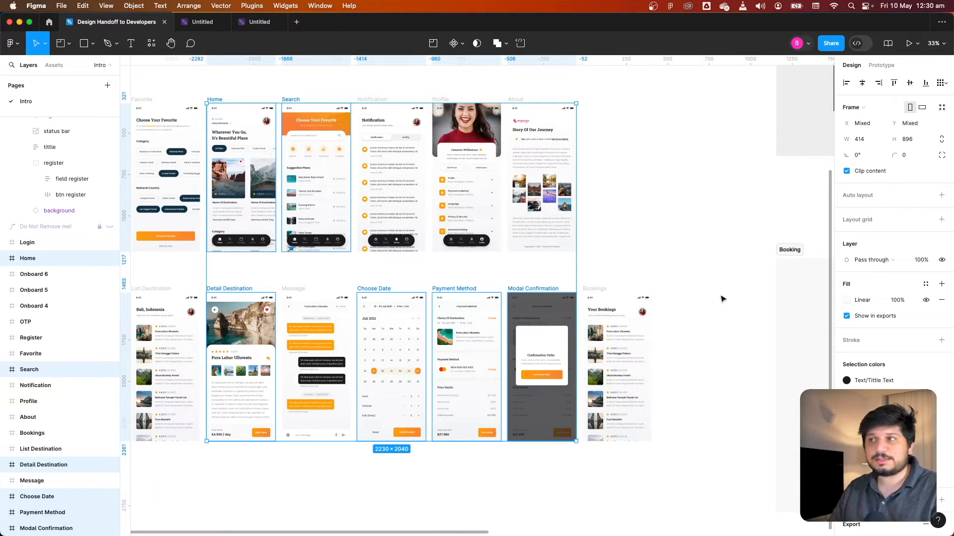
{"action": "scroll", "coordinate": [720, 298], "scroll_direction": "down", "scroll_amount": 3}
{"action": "scroll", "coordinate": [735, 294], "scroll_direction": "right", "scroll_amount": 5}
{"action": "left_click", "coordinate": [530, 234]}
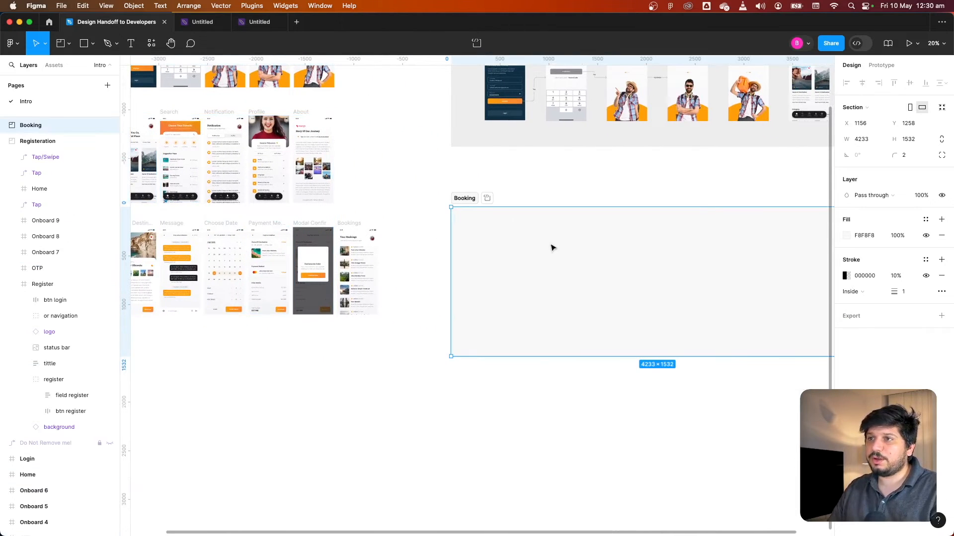
{"action": "key", "text": "super+v"}
Arrange the six booking screens into a single row inside the Booking section
{"action": "scroll", "coordinate": [646, 329], "scroll_direction": "right", "scroll_amount": 5}
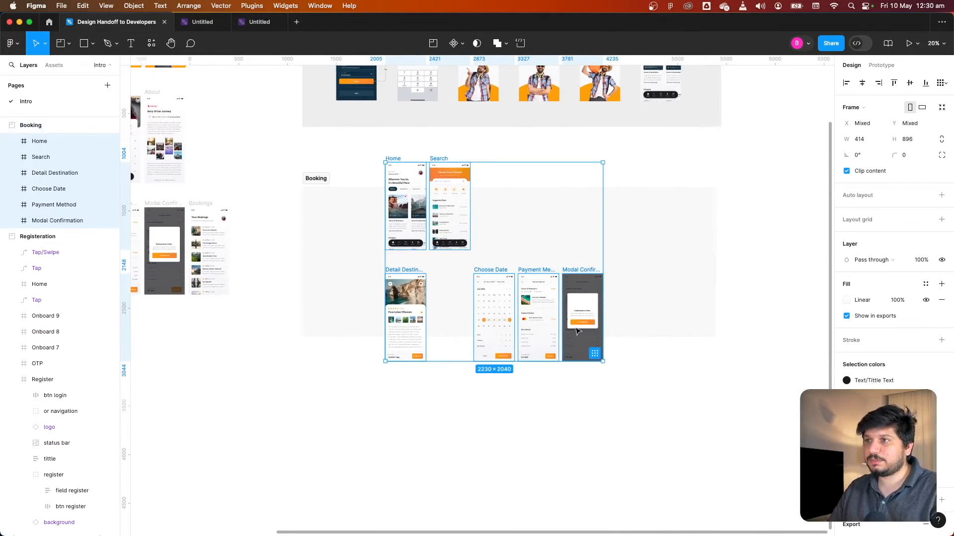
{"action": "left_click", "coordinate": [599, 356]}
{"action": "scroll", "coordinate": [542, 317], "scroll_direction": "up", "scroll_amount": 2}
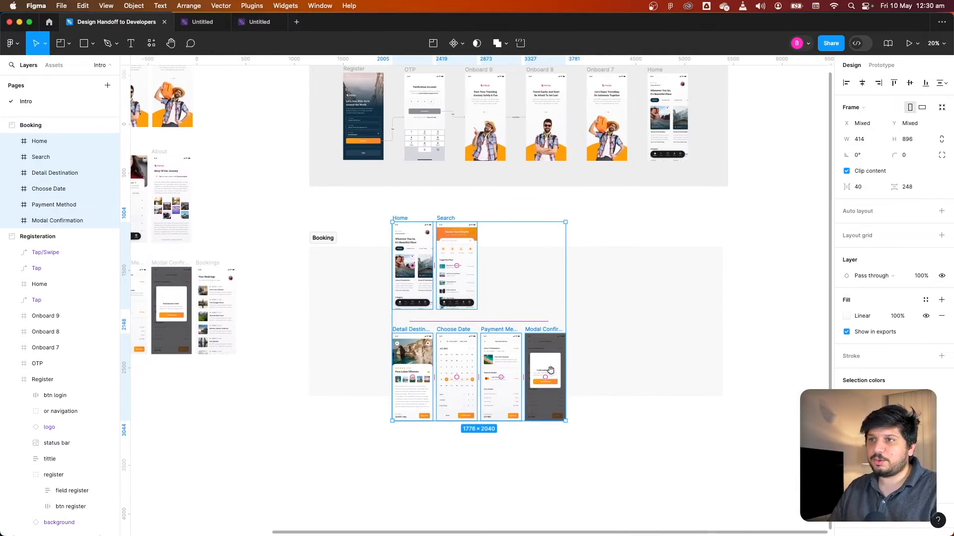
{"action": "left_click", "coordinate": [542, 305]}
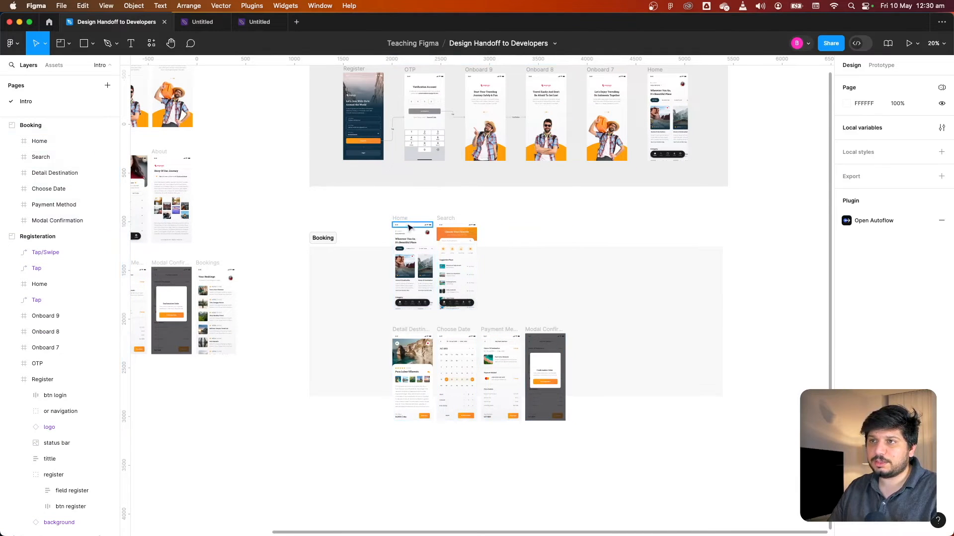
{"action": "left_click_drag", "start_coordinate": [402, 219], "coordinate": [351, 325]}
{"action": "left_click_drag", "start_coordinate": [445, 222], "coordinate": [584, 333]}
{"action": "left_click_drag", "start_coordinate": [688, 304], "coordinate": [318, 442]}
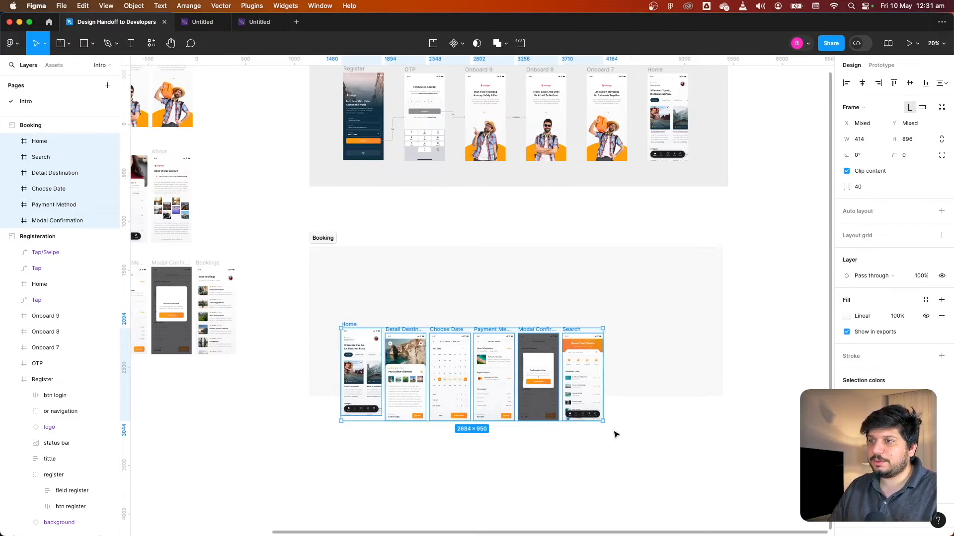
Reposition the row within the section and set the spacing between the screens to 172
{"action": "left_click_drag", "start_coordinate": [503, 359], "coordinate": [536, 308]}
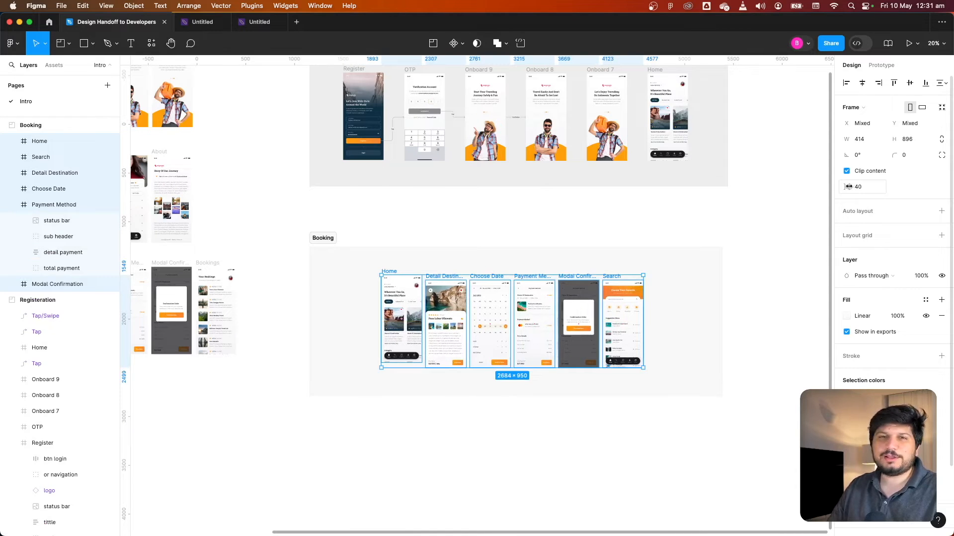
{"action": "left_click_drag", "start_coordinate": [848, 187], "coordinate": [819, 197]}
{"action": "left_click_drag", "start_coordinate": [624, 314], "coordinate": [590, 313]}
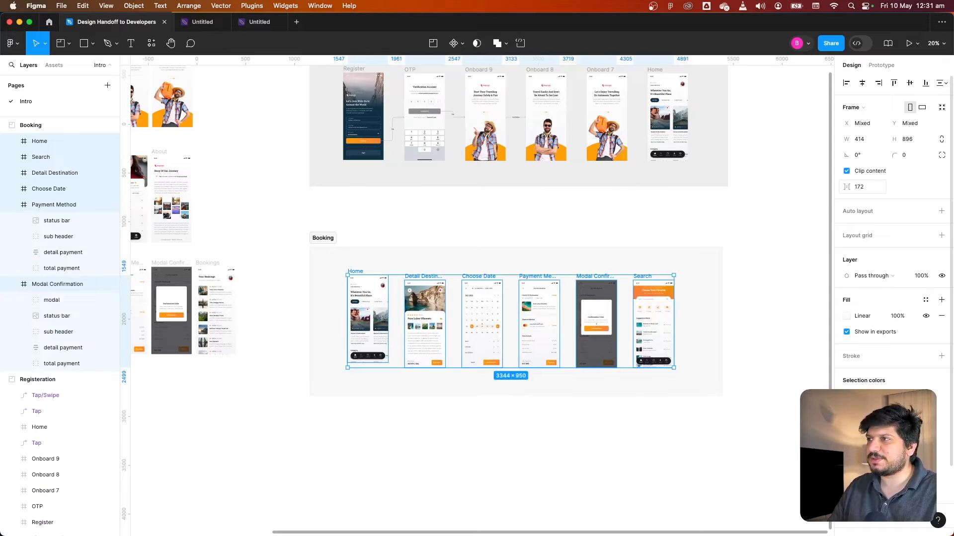
Widen the spacing between the six booking screens to 210 and nudge the whole row into place within the Booking section
{"action": "left_click_drag", "start_coordinate": [844, 186], "coordinate": [884, 187]}
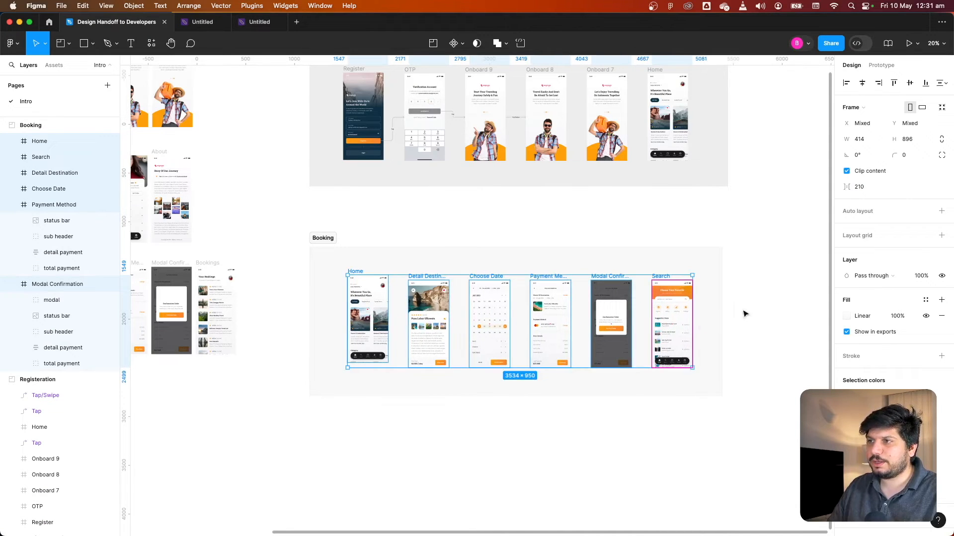
{"action": "left_click_drag", "start_coordinate": [755, 269], "coordinate": [326, 409]}
{"action": "left_click", "coordinate": [320, 262]}
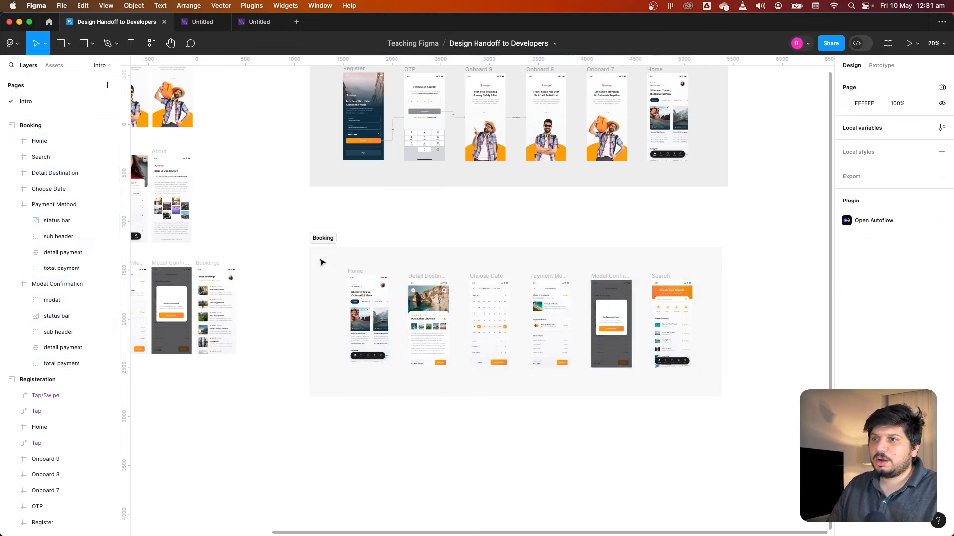
{"action": "left_click_drag", "start_coordinate": [320, 262], "coordinate": [746, 381]}
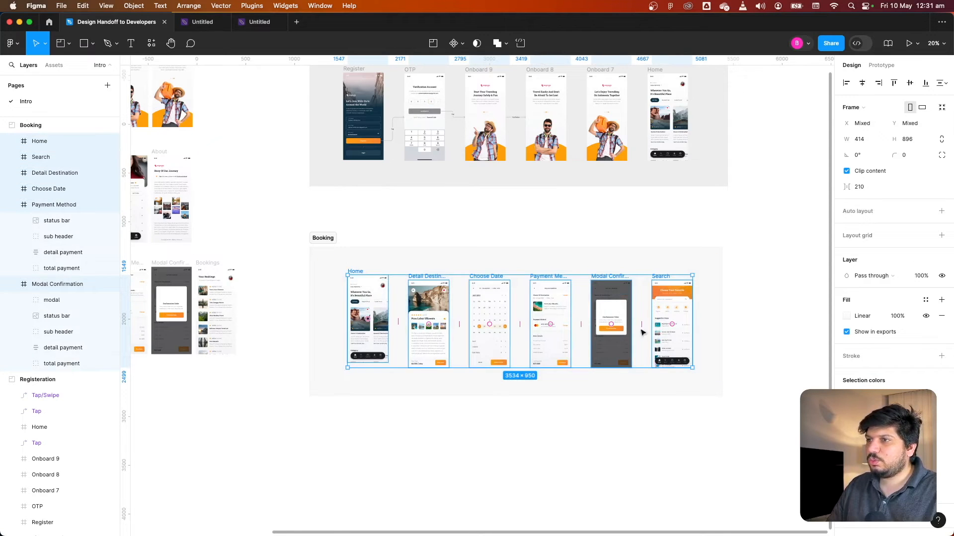
{"action": "scroll", "coordinate": [546, 346], "scroll_direction": "up", "scroll_amount": 2}
{"action": "left_click", "coordinate": [320, 366]}
{"action": "left_click", "coordinate": [314, 266]}
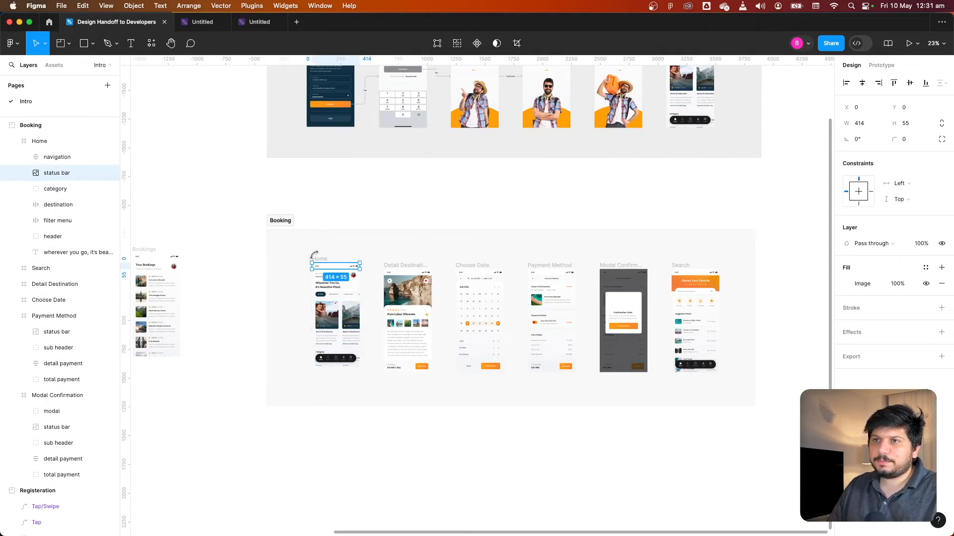
{"action": "left_click", "coordinate": [314, 256]}
{"action": "left_click", "coordinate": [320, 266]}
{"action": "key", "text": "alt"}
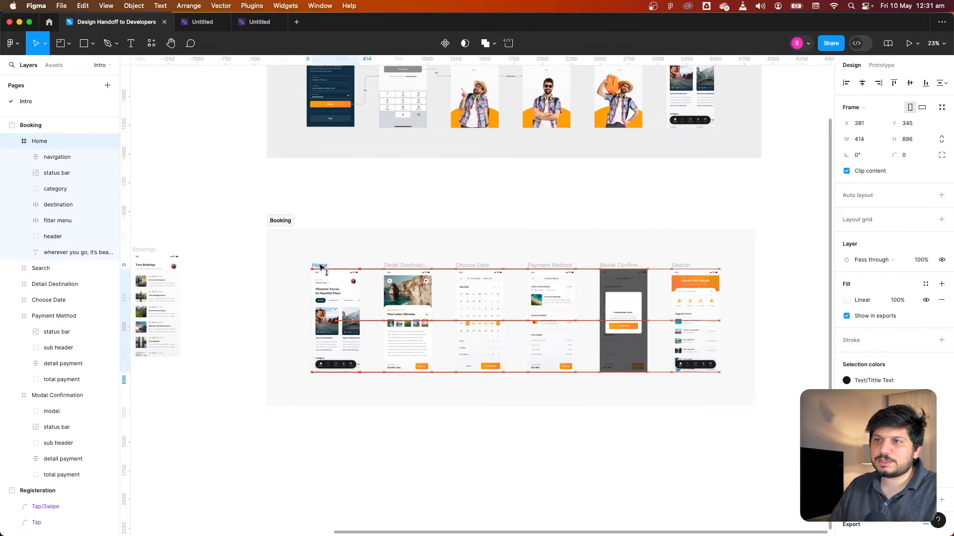
{"action": "left_click_drag", "start_coordinate": [284, 245], "coordinate": [805, 436]}
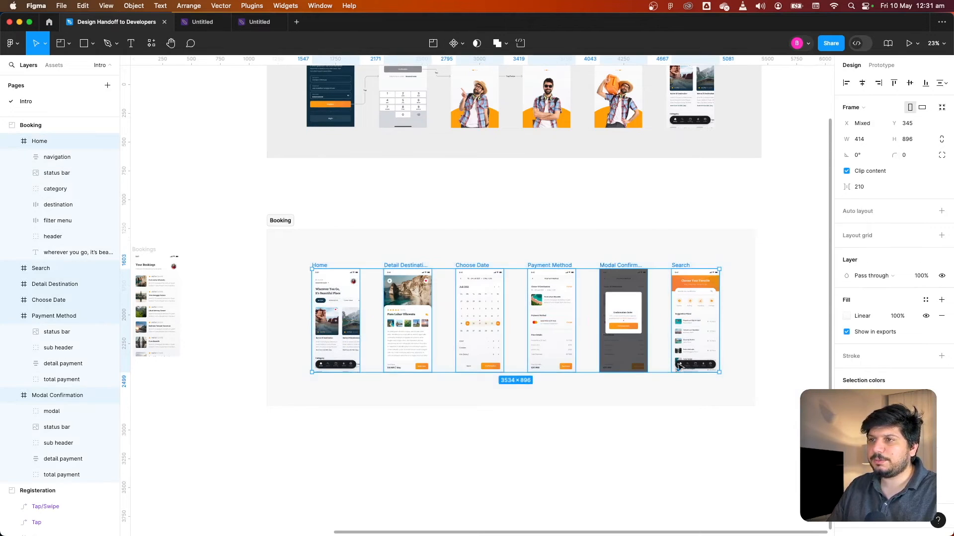
{"action": "left_click_drag", "start_coordinate": [562, 341], "coordinate": [556, 338]}
{"action": "left_click", "coordinate": [633, 426]}
{"action": "scroll", "coordinate": [632, 428], "scroll_direction": "down", "scroll_amount": 2}
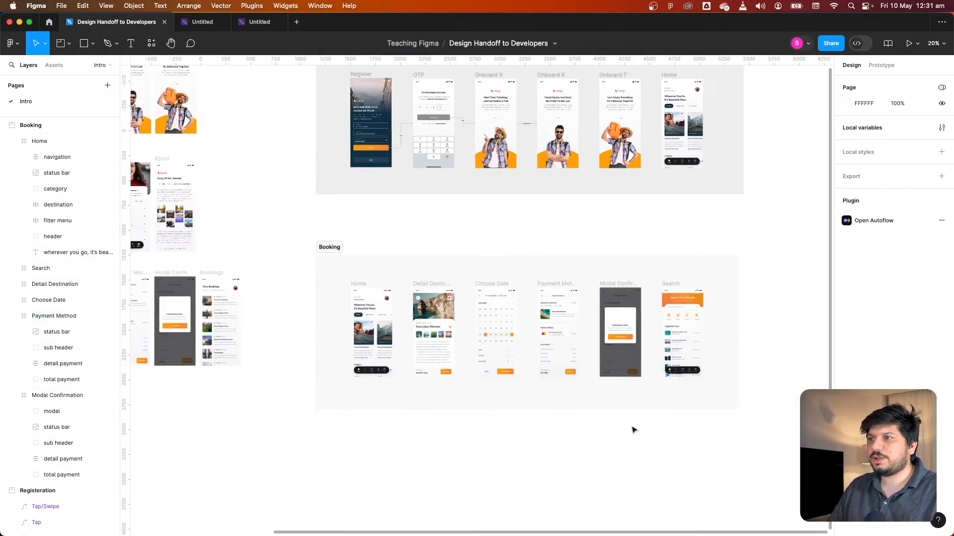
{"action": "left_click_drag", "start_coordinate": [632, 428], "coordinate": [569, 416]}
{"action": "scroll", "coordinate": [530, 398], "scroll_direction": "up", "scroll_amount": 2}
{"action": "scroll", "coordinate": [528, 395], "scroll_direction": "left", "scroll_amount": 3}
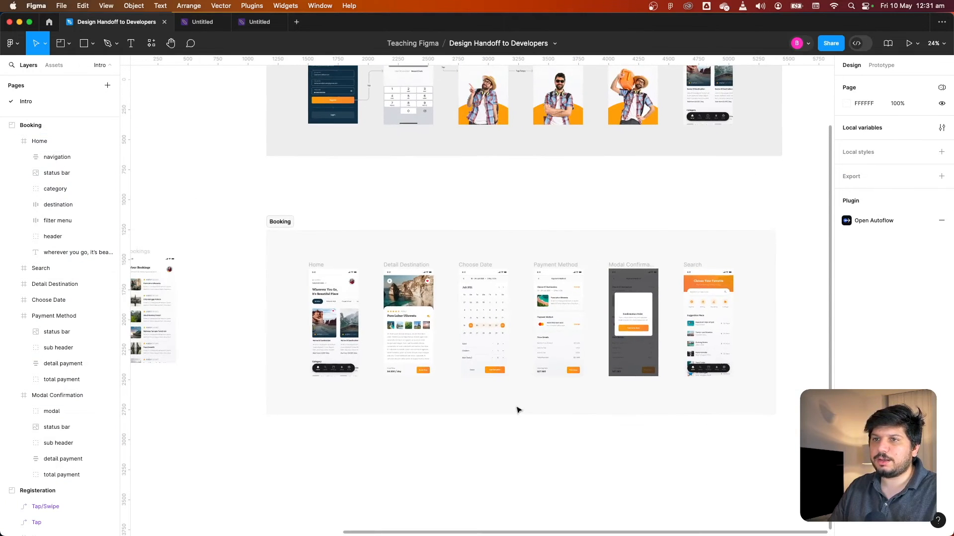
{"action": "left_click", "coordinate": [290, 230]}
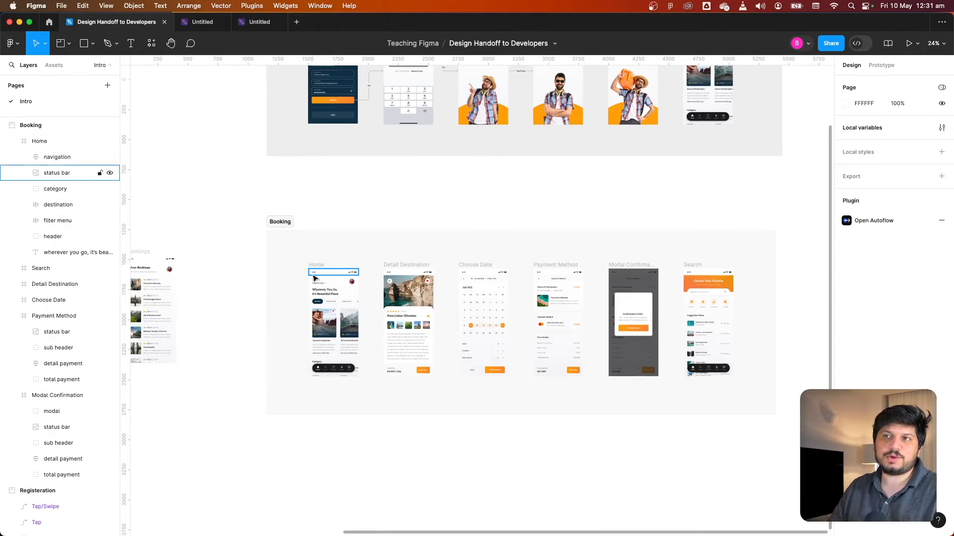
{"action": "scroll", "coordinate": [347, 245], "scroll_direction": "up", "scroll_amount": 2}
{"action": "scroll", "coordinate": [347, 245], "scroll_direction": "left", "scroll_amount": 1}
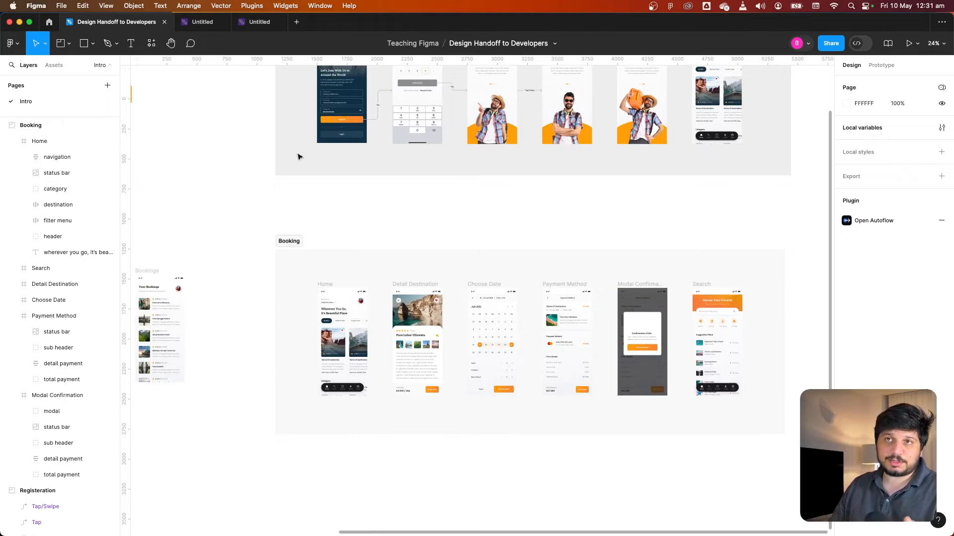
{"action": "left_click", "coordinate": [248, 24]}
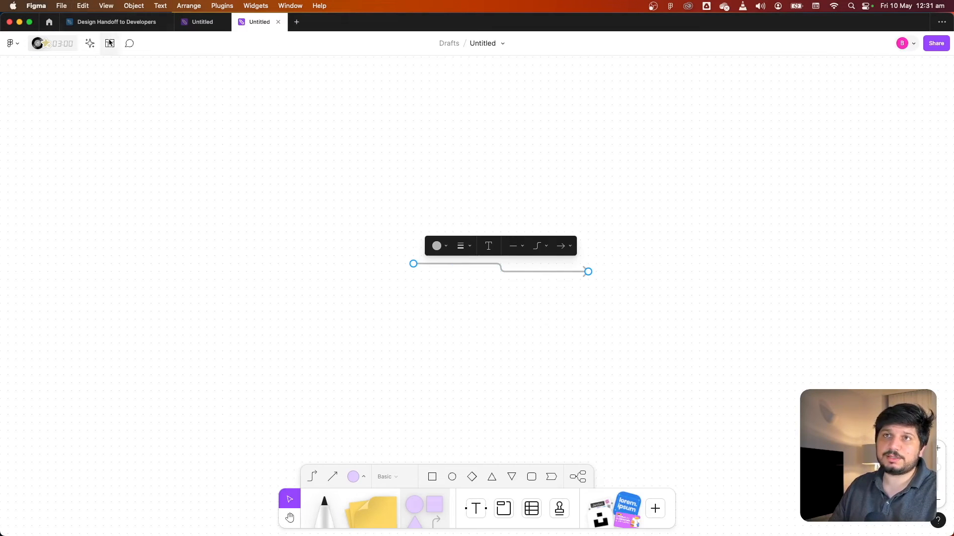
{"action": "left_click", "coordinate": [115, 22]}
{"action": "key", "text": "ctrl+v"}
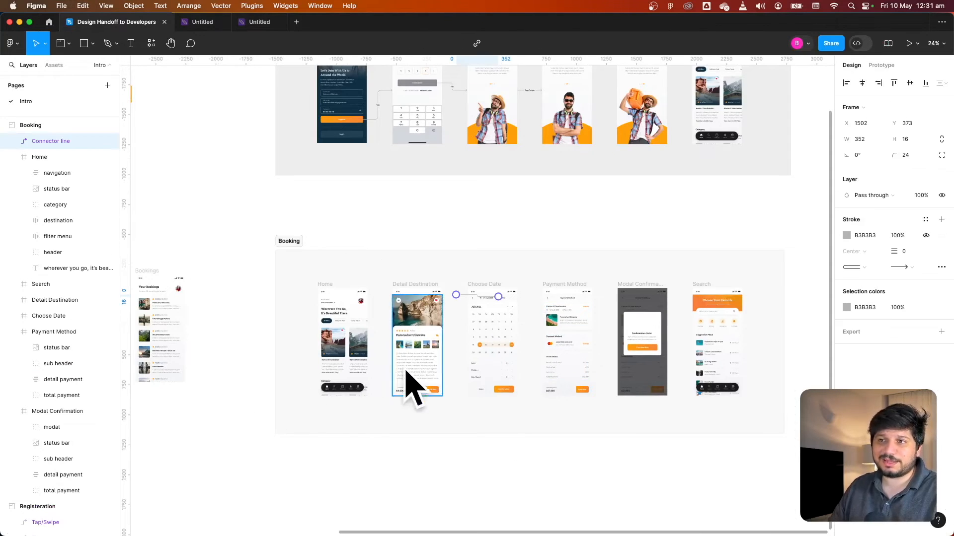
{"action": "key", "text": "Delete"}
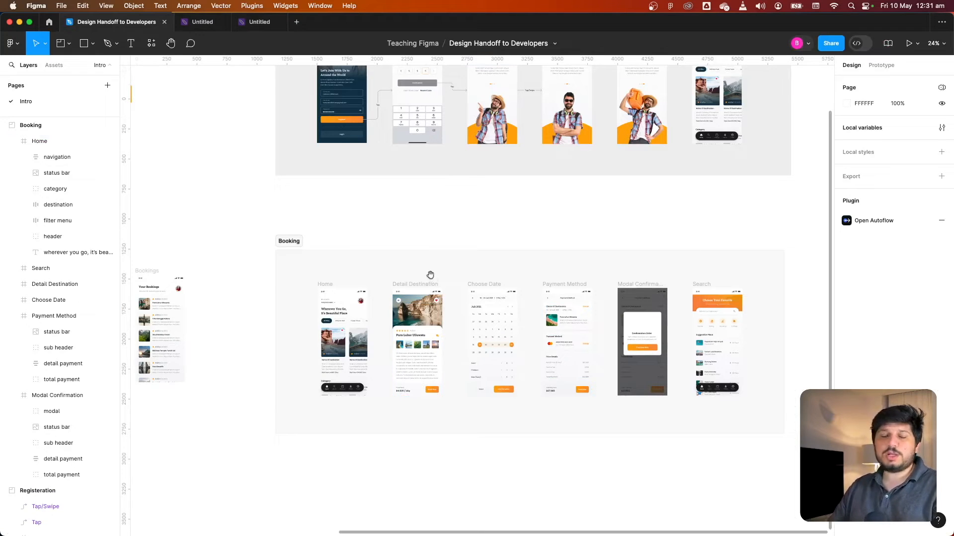
Add a comment below the Registration section reading 'Make sure there is some fade animation when screen changes.'
{"action": "scroll", "coordinate": [397, 323], "scroll_direction": "down", "scroll_amount": 5}
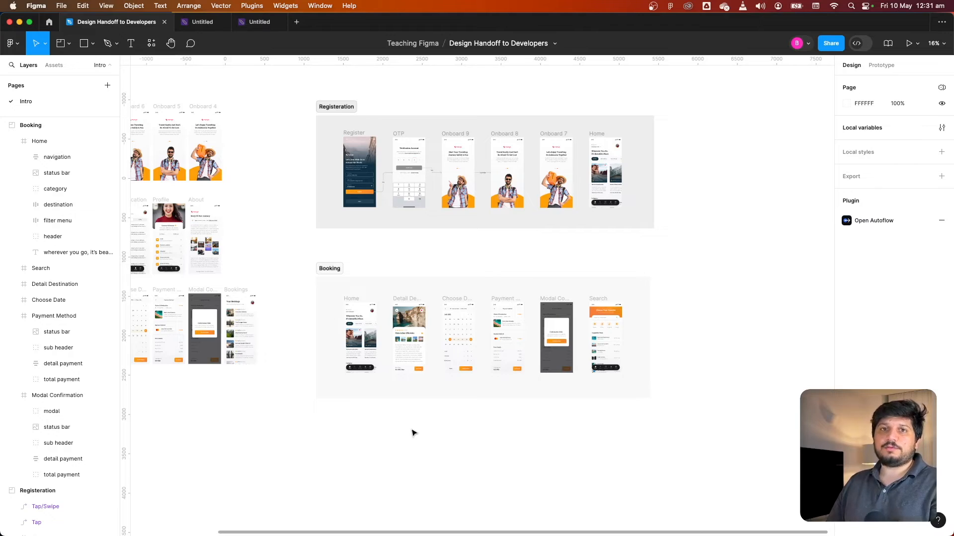
{"action": "scroll", "coordinate": [412, 433], "scroll_direction": "down", "scroll_amount": 3}
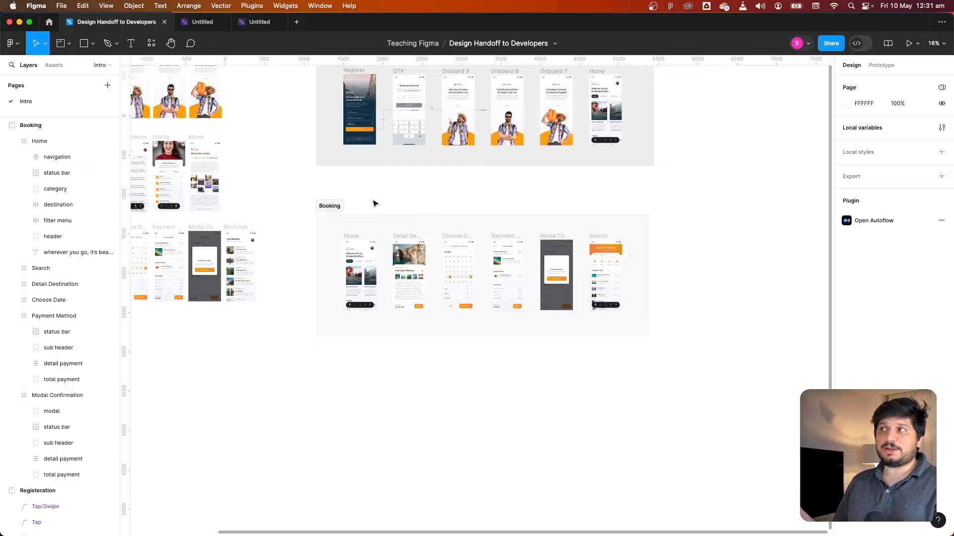
{"action": "scroll", "coordinate": [373, 199], "scroll_direction": "up", "scroll_amount": 6}
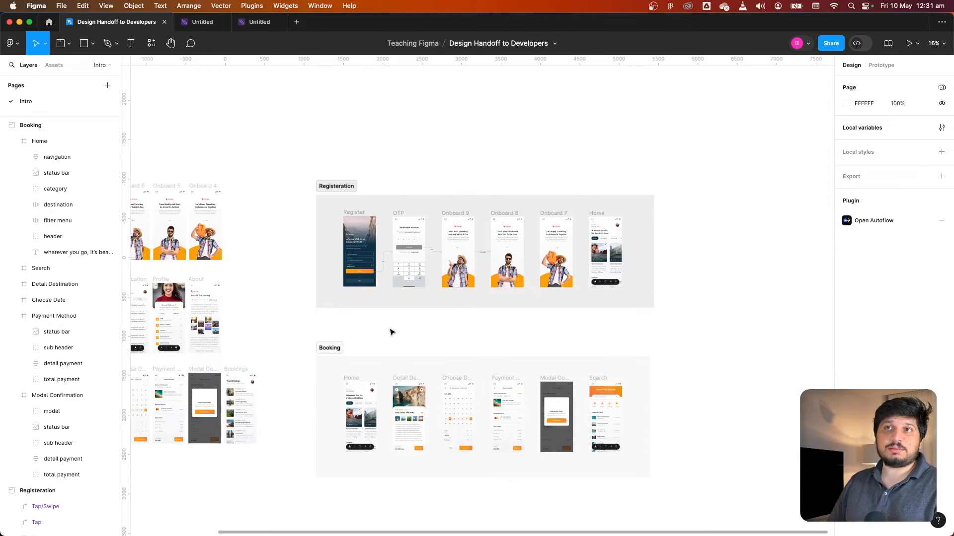
{"action": "scroll", "coordinate": [389, 330], "scroll_direction": "down", "scroll_amount": 1}
{"action": "key", "text": "c"}
{"action": "left_click", "coordinate": [420, 296]}
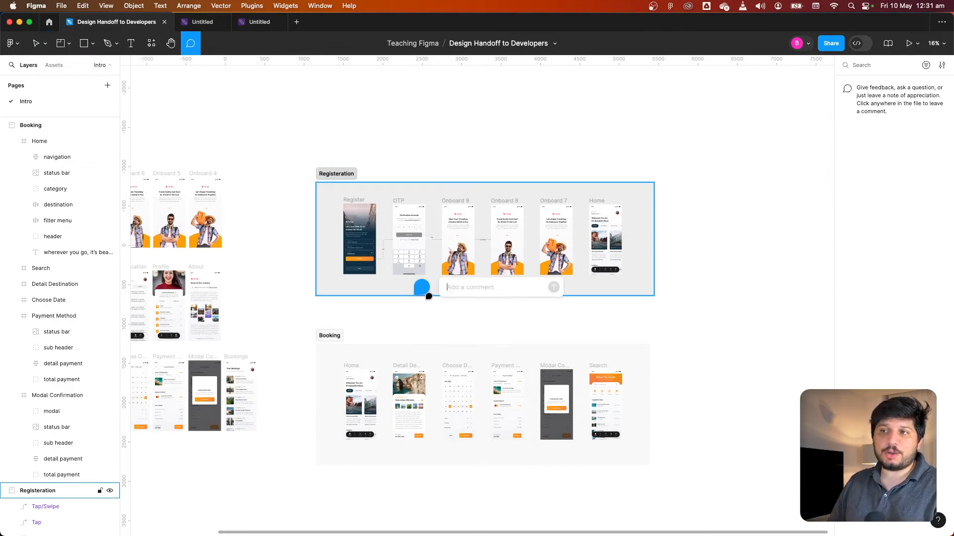
{"action": "key", "text": "Escape"}
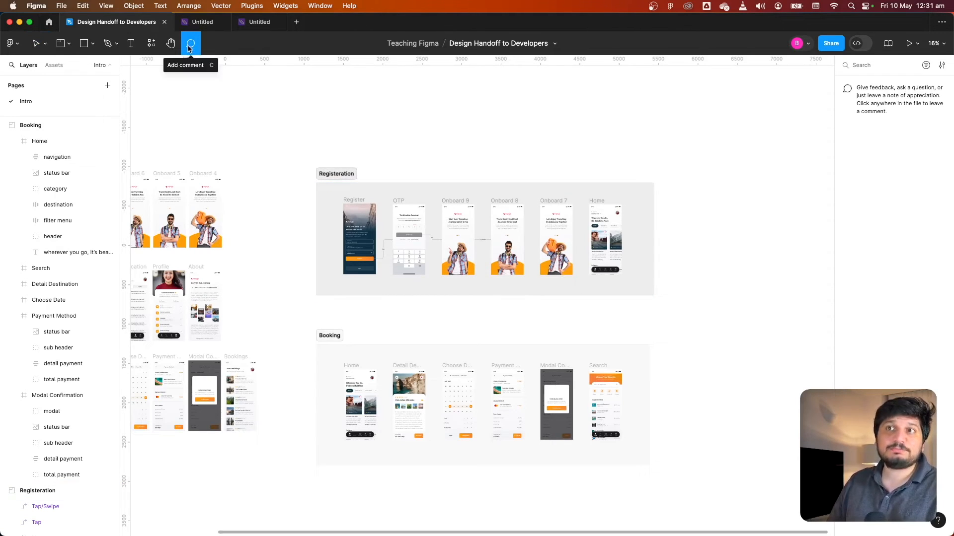
{"action": "left_click", "coordinate": [394, 299]}
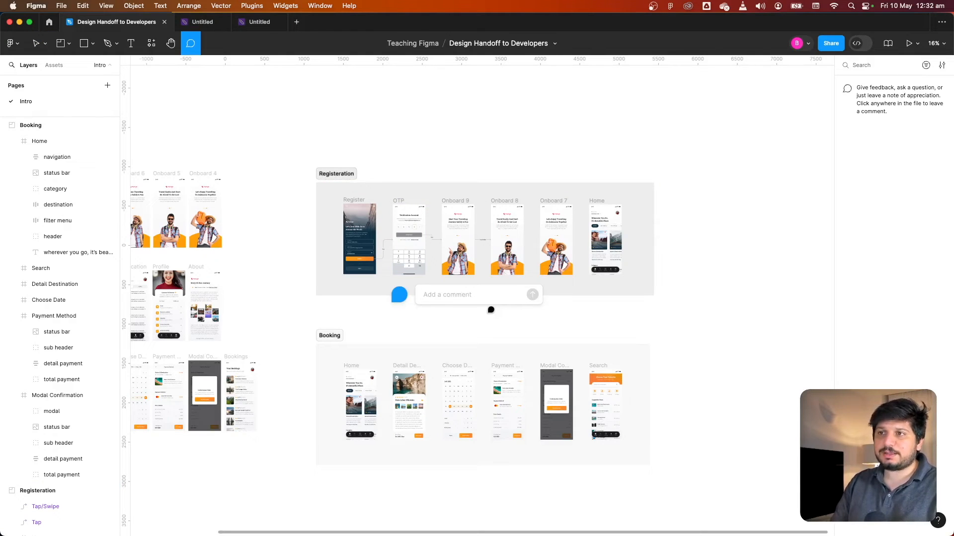
{"action": "type", "text": "o"}
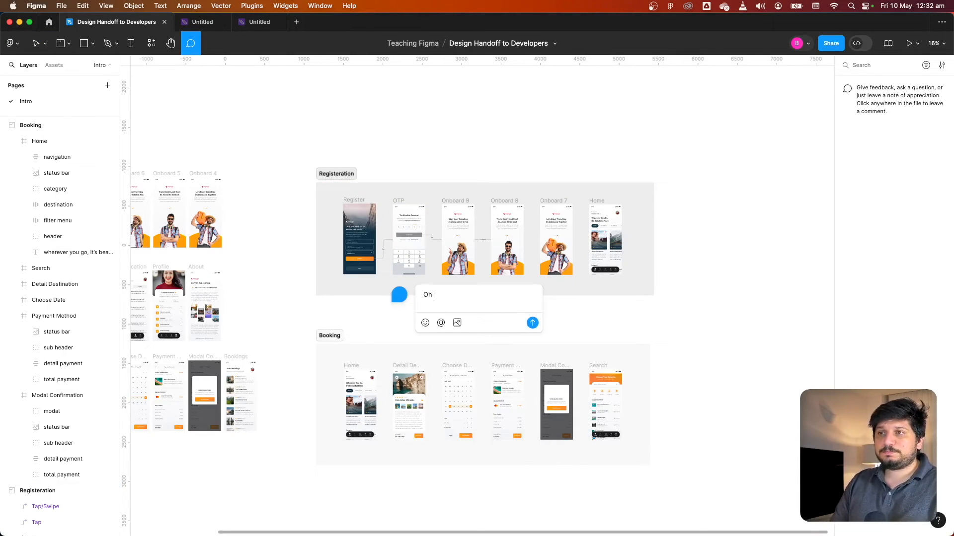
{"action": "key", "text": "BackSpace"}
{"action": "type", "text": "Make sure there is some fade"}
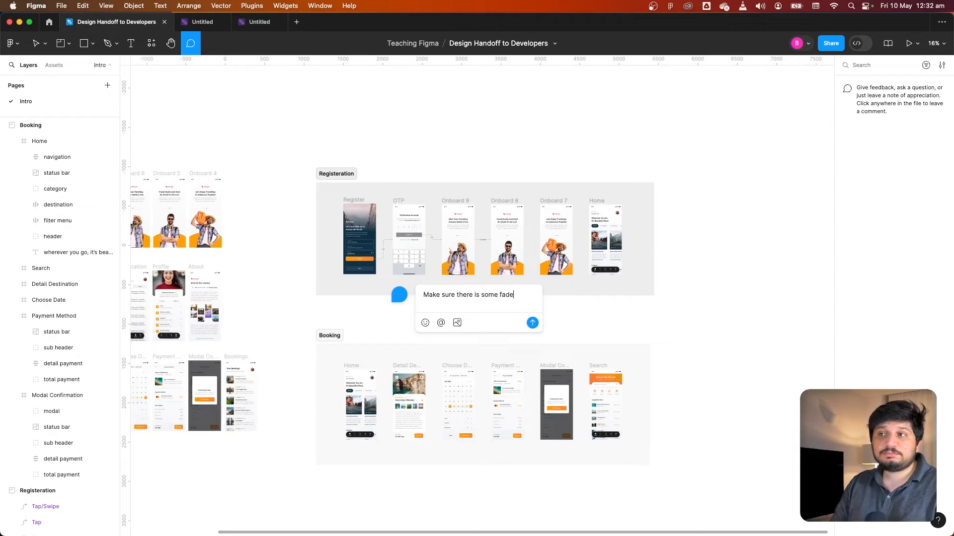
{"action": "type", "text": "imation when screen changes."}
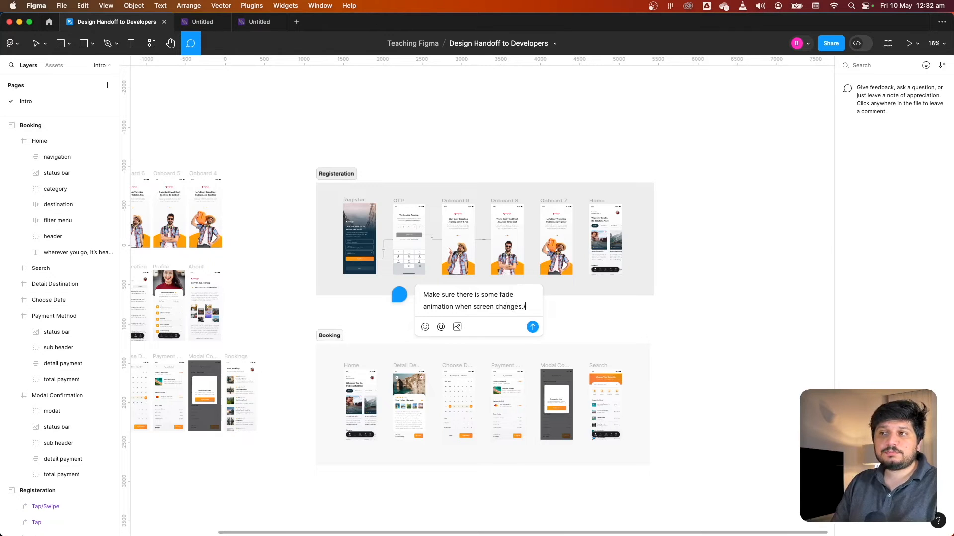
{"action": "key", "text": "Return"}
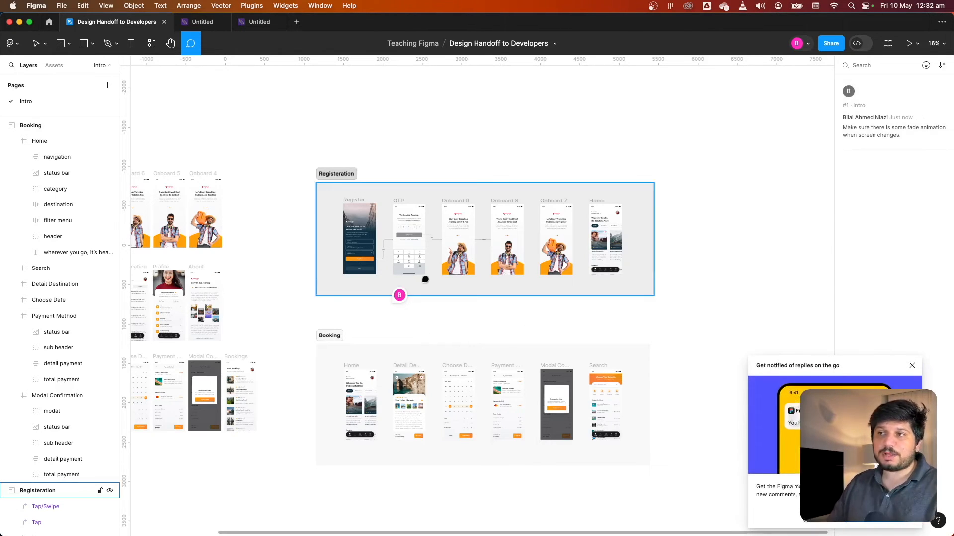
{"action": "left_click", "coordinate": [912, 365]}
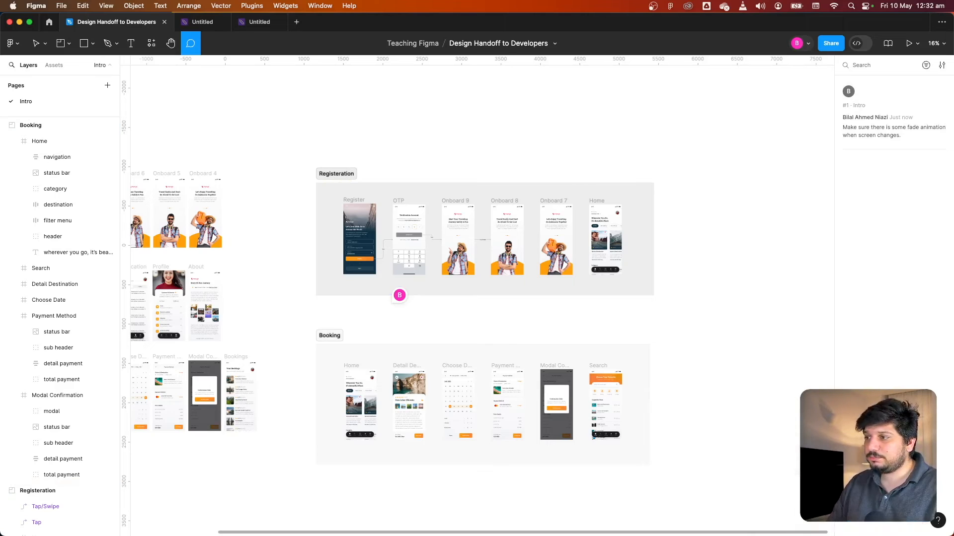
Move the comment pin between the Registration and Booking sections and mark the comment as resolved
{"action": "left_click", "coordinate": [36, 44]}
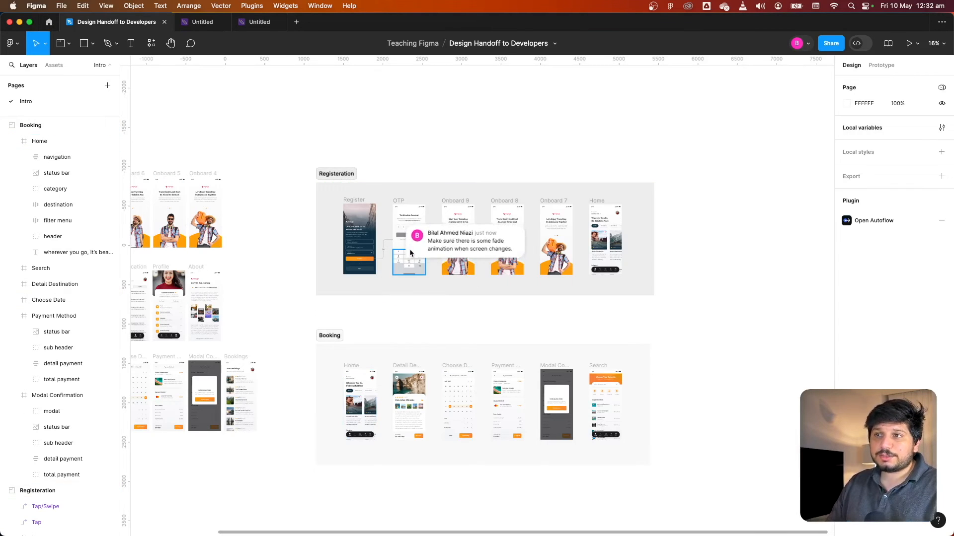
{"action": "left_click_drag", "start_coordinate": [397, 295], "coordinate": [374, 314]}
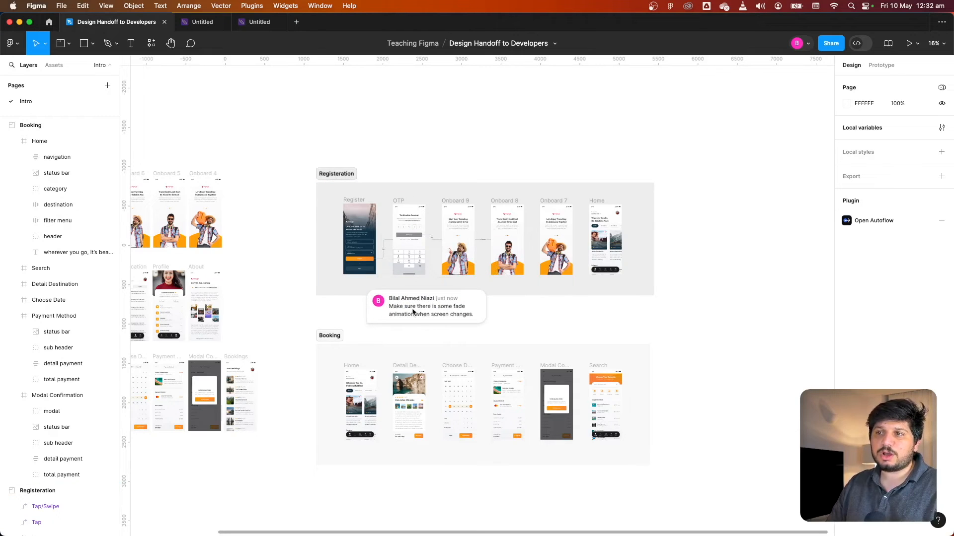
{"action": "right_click", "coordinate": [374, 315]}
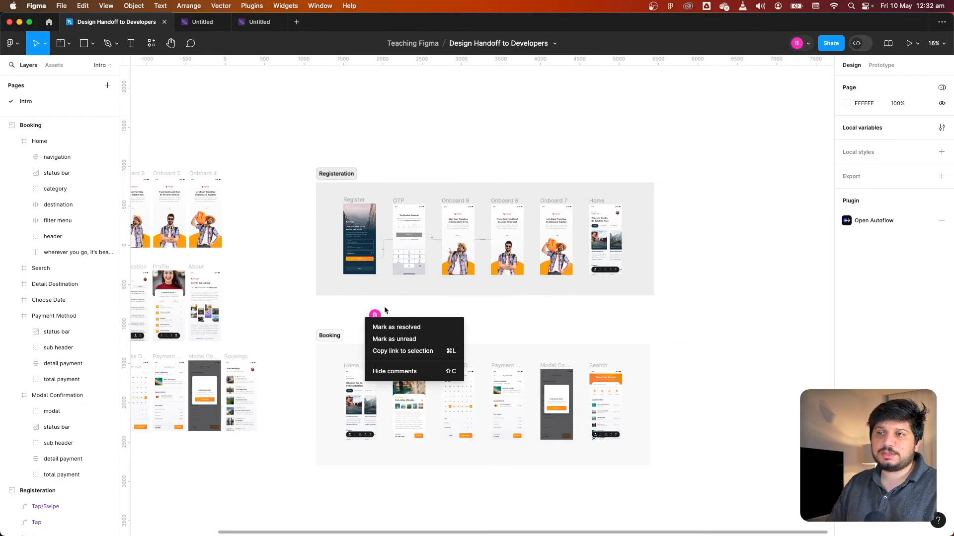
{"action": "left_click", "coordinate": [425, 329]}
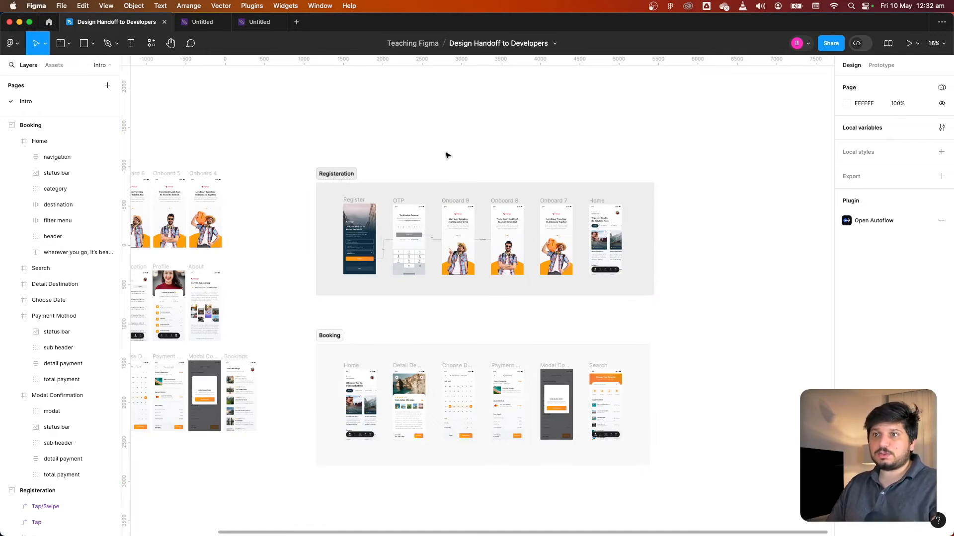
Mark the Registration section as ready for dev
{"action": "left_click", "coordinate": [454, 182]}
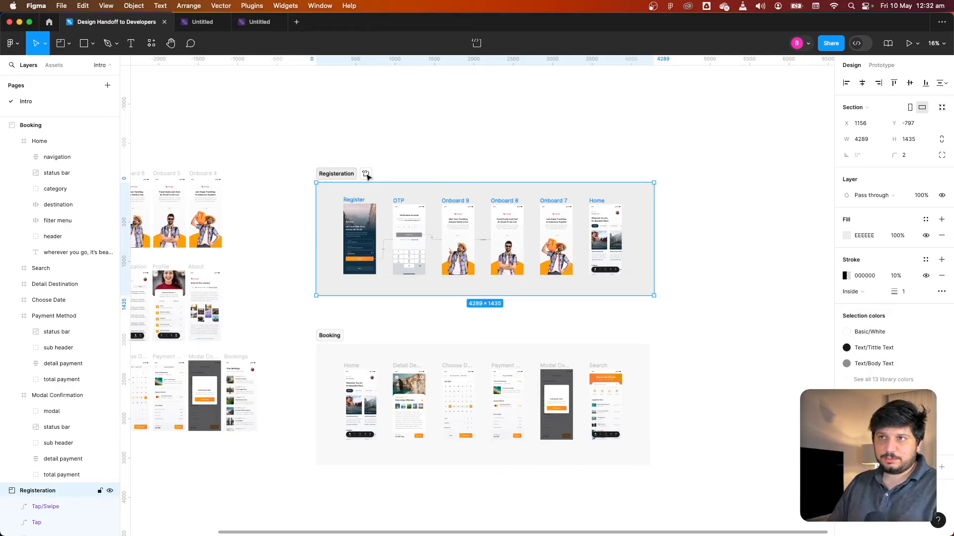
{"action": "scroll", "coordinate": [366, 175], "scroll_direction": "up", "scroll_amount": 5}
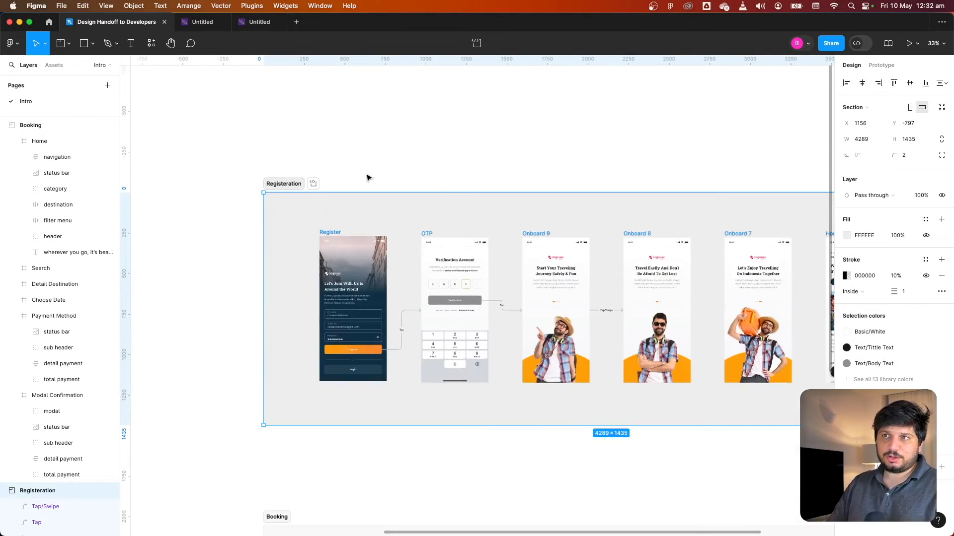
{"action": "left_click", "coordinate": [313, 184]}
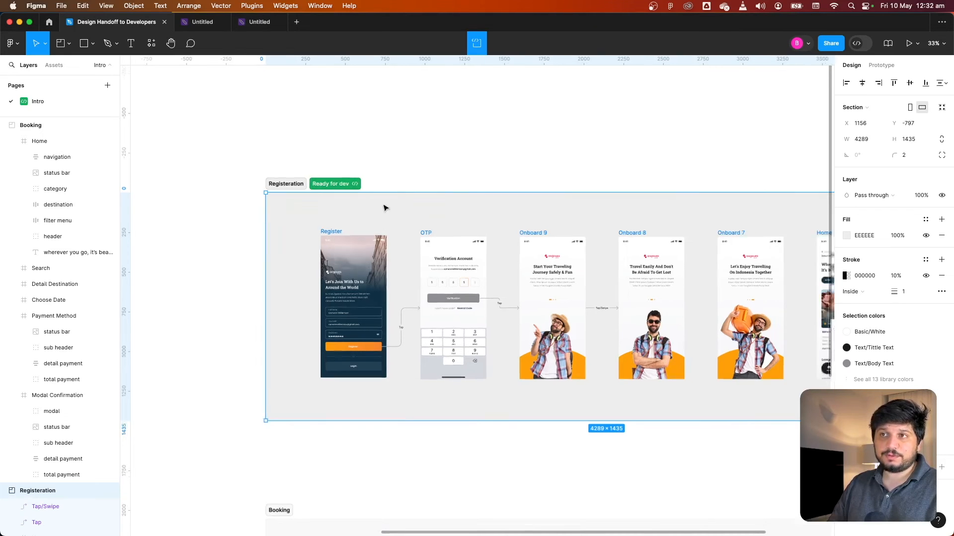
Switch to Dev Mode and collapse the Registration group in the Ready for development list
{"action": "scroll", "coordinate": [385, 207], "scroll_direction": "down", "scroll_amount": 3}
{"action": "left_click", "coordinate": [458, 175]}
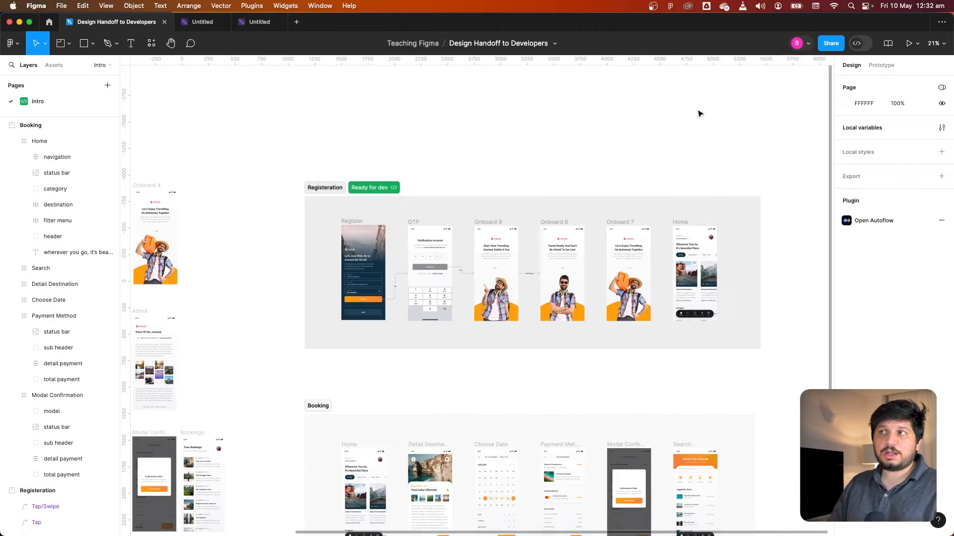
{"action": "left_click", "coordinate": [859, 47]}
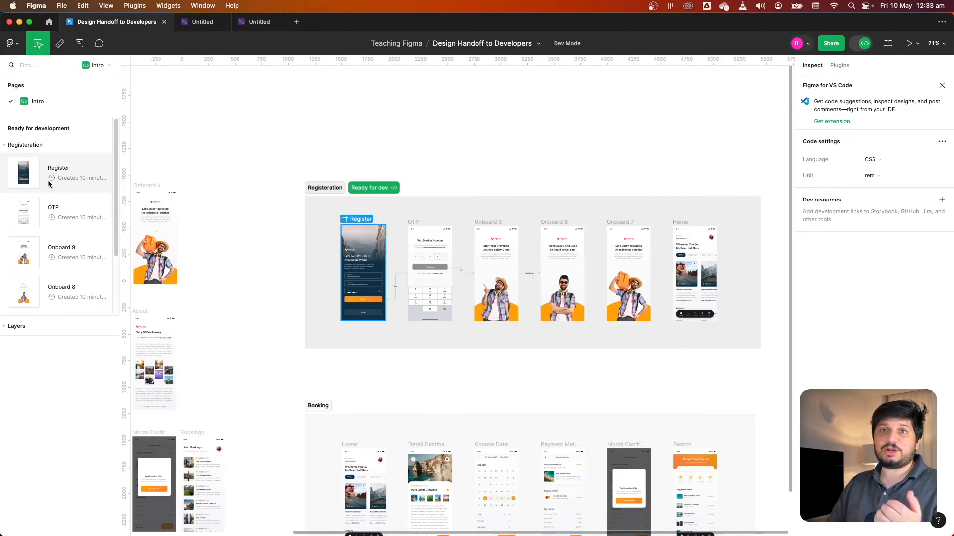
{"action": "scroll", "coordinate": [36, 206], "scroll_direction": "down", "scroll_amount": 1}
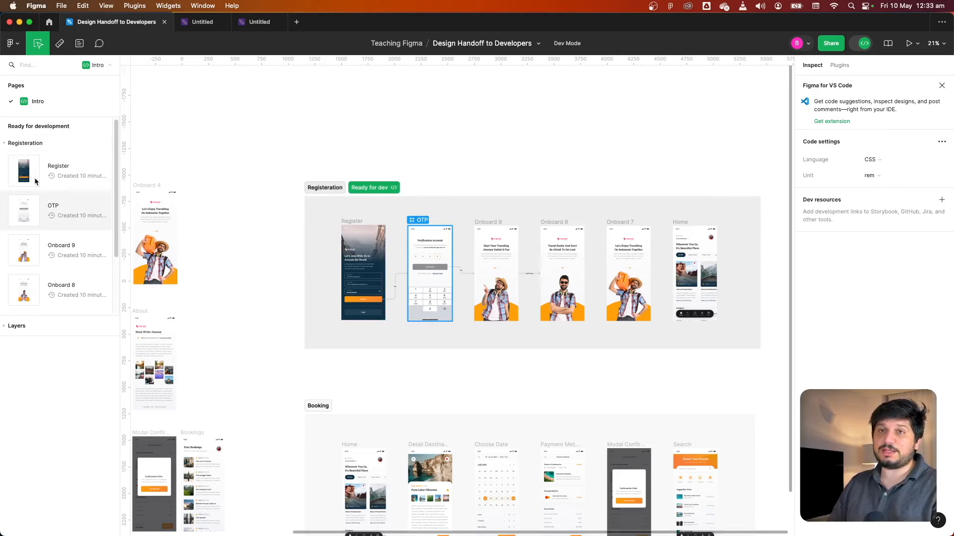
{"action": "left_click", "coordinate": [5, 144]}
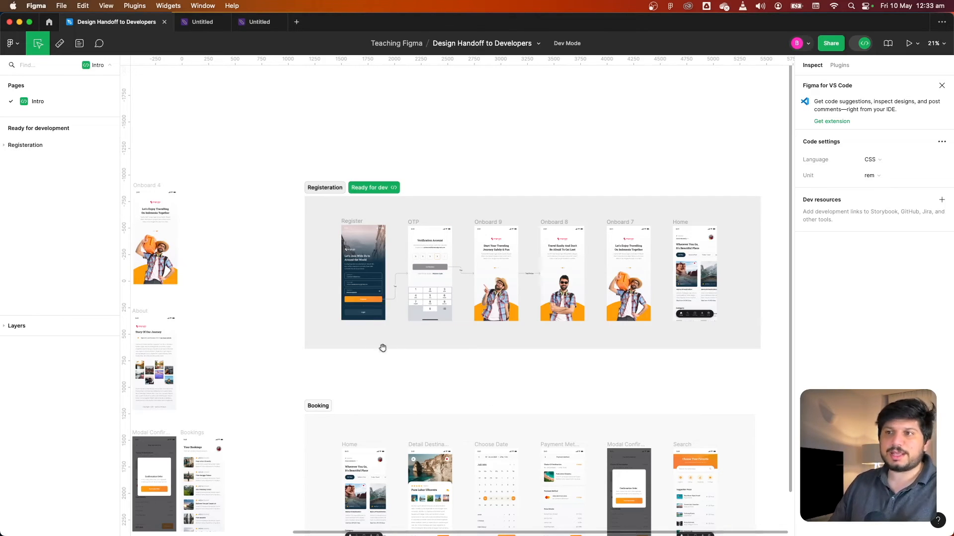
Open the Register frame from the Registration list and browse through the Registration screens in Dev Mode
{"action": "scroll", "coordinate": [430, 404], "scroll_direction": "down", "scroll_amount": 1}
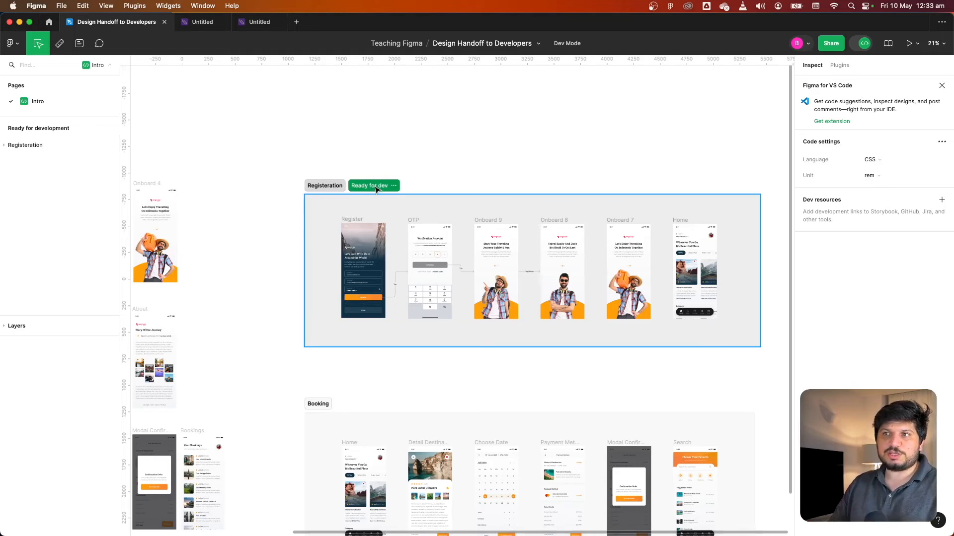
{"action": "scroll", "coordinate": [376, 190], "scroll_direction": "up", "scroll_amount": 3}
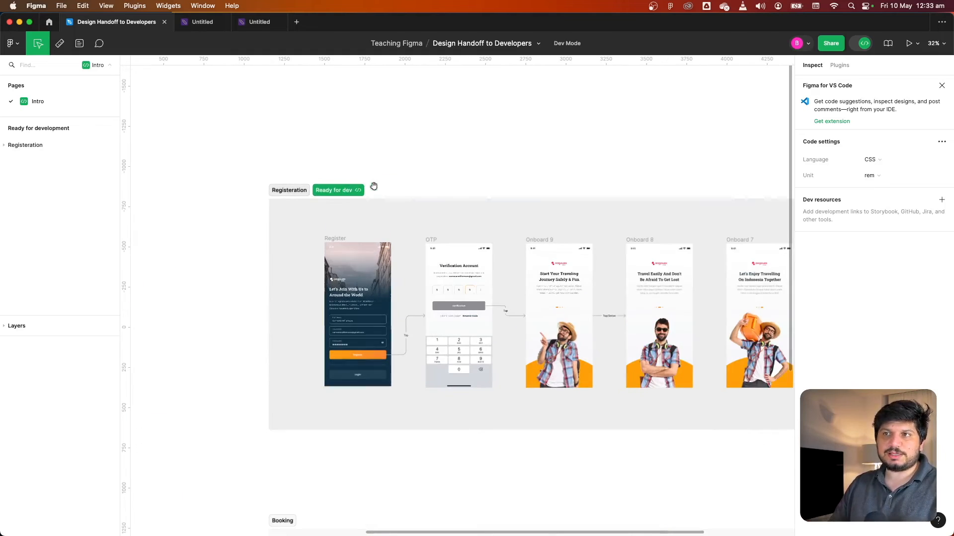
{"action": "left_click", "coordinate": [4, 146]}
{"action": "scroll", "coordinate": [69, 235], "scroll_direction": "down", "scroll_amount": 2}
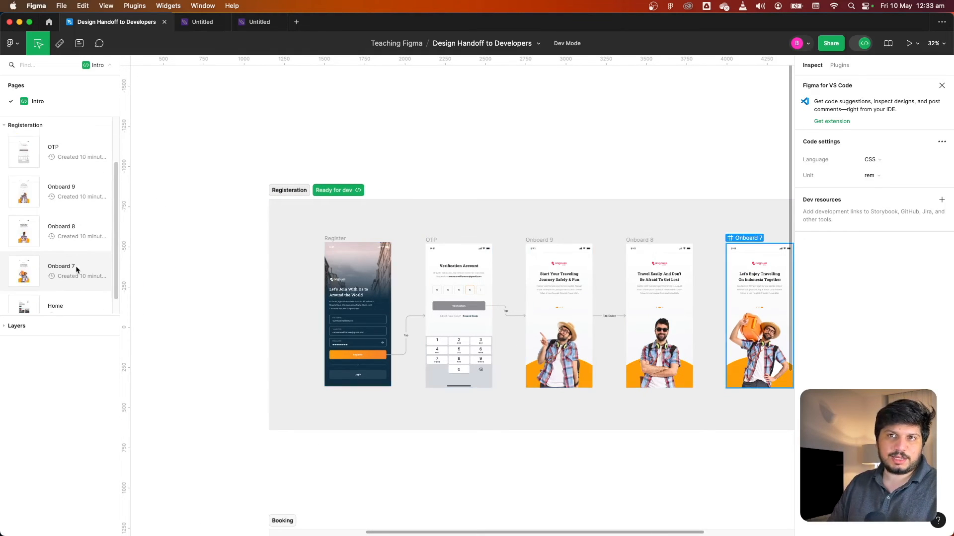
{"action": "scroll", "coordinate": [76, 266], "scroll_direction": "up", "scroll_amount": 2}
{"action": "left_click", "coordinate": [76, 177]}
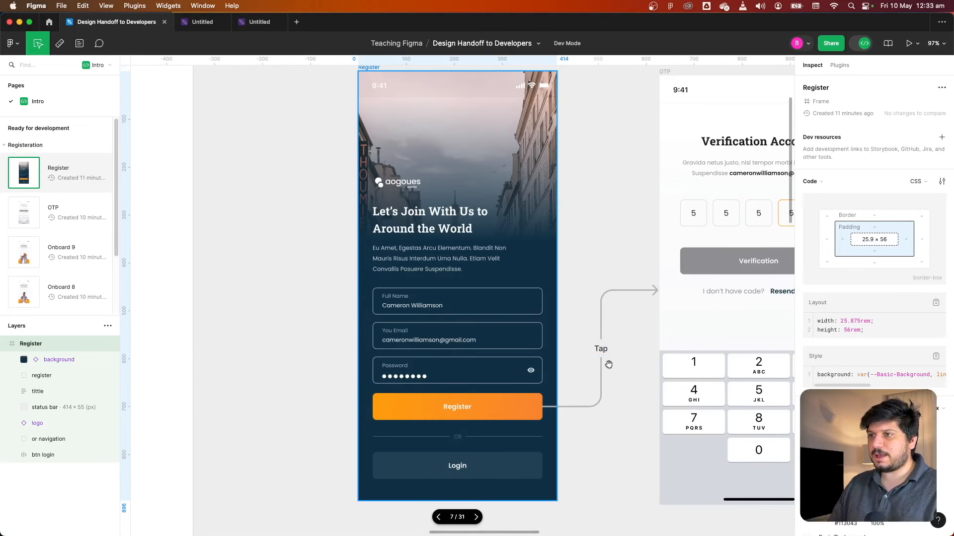
{"action": "scroll", "coordinate": [591, 298], "scroll_direction": "right", "scroll_amount": 5}
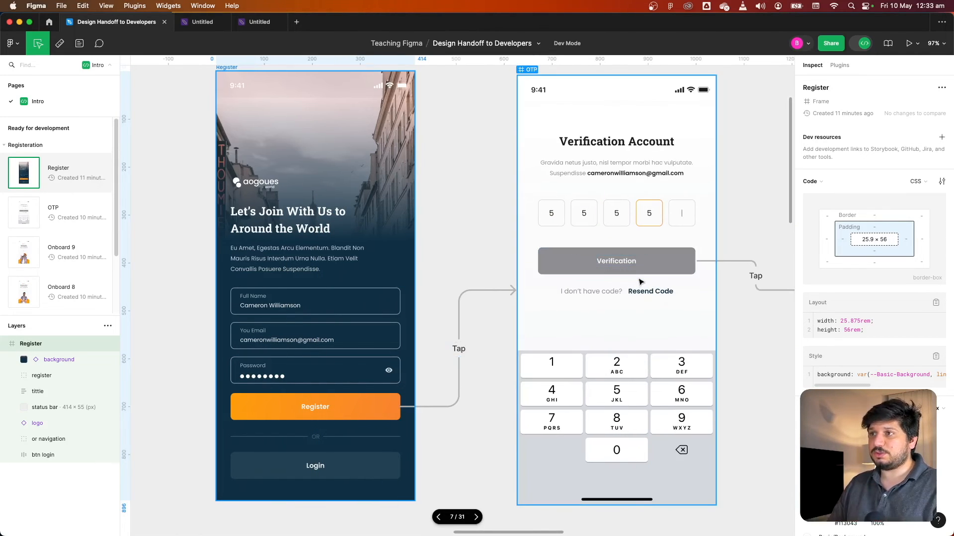
{"action": "scroll", "coordinate": [641, 282], "scroll_direction": "right", "scroll_amount": 5}
{"action": "scroll", "coordinate": [626, 286], "scroll_direction": "right", "scroll_amount": 10}
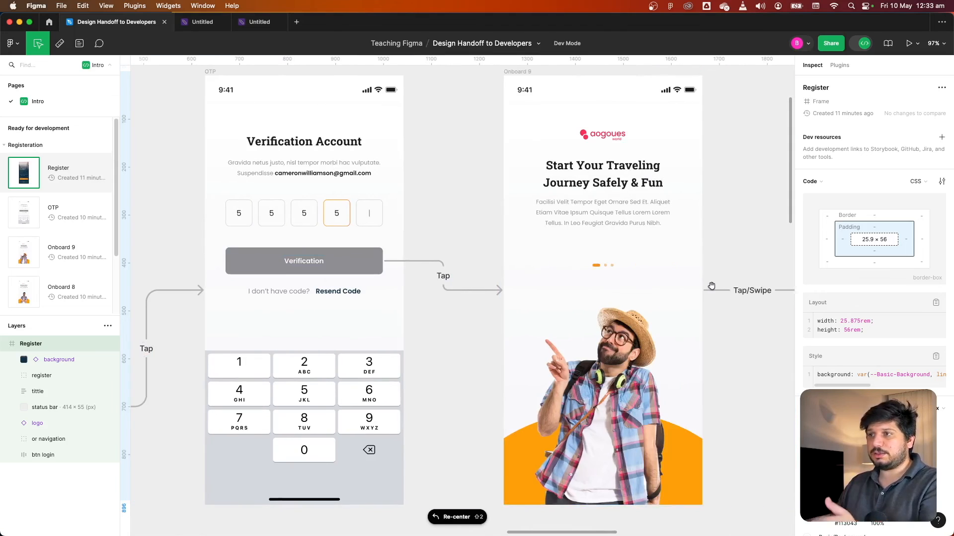
{"action": "scroll", "coordinate": [711, 284], "scroll_direction": "right", "scroll_amount": 10}
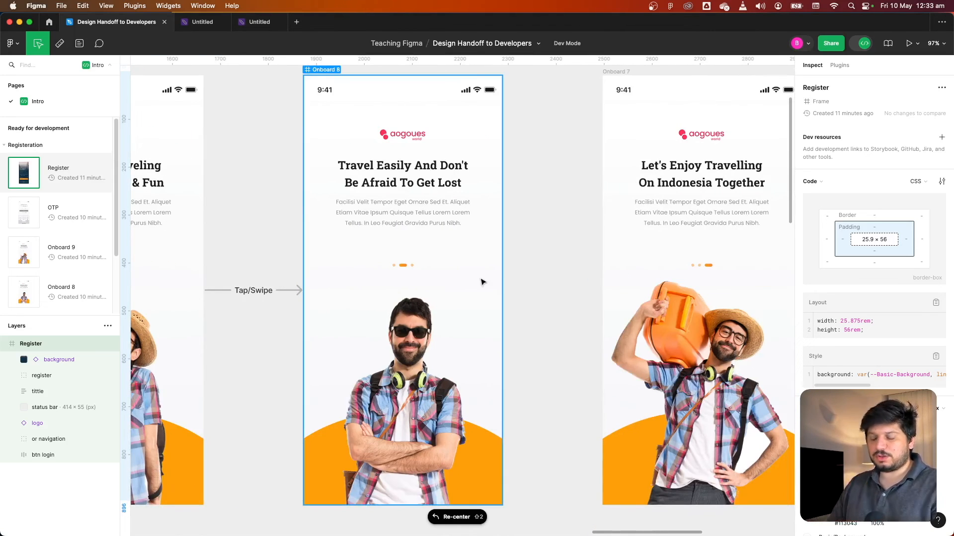
{"action": "scroll", "coordinate": [480, 278], "scroll_direction": "down", "scroll_amount": 10, "text": "ctrl"}
{"action": "left_click", "coordinate": [477, 150]}
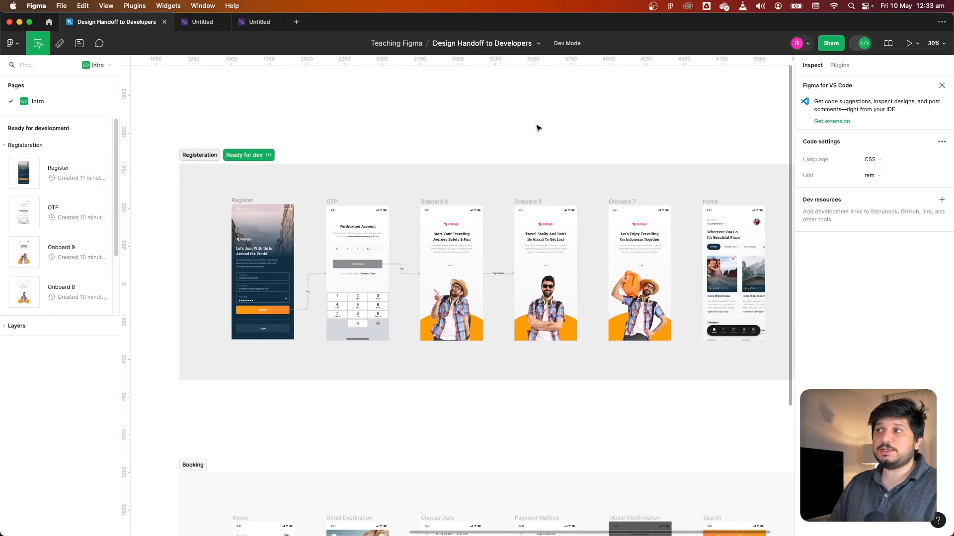
Leave Dev Mode and mark the Booking section as ready for dev
{"action": "left_click", "coordinate": [864, 43]}
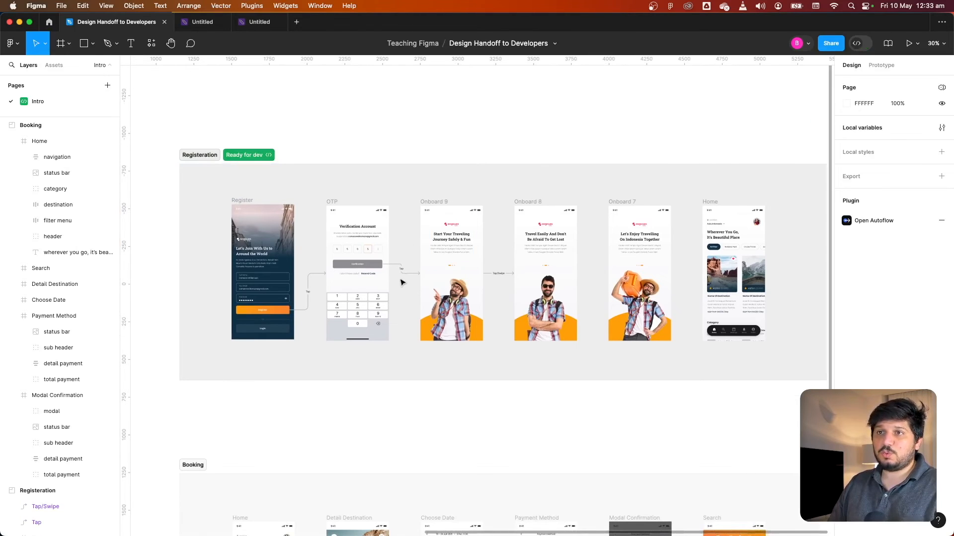
{"action": "scroll", "coordinate": [402, 282], "scroll_direction": "down", "scroll_amount": 5, "text": "ctrl"}
{"action": "scroll", "coordinate": [402, 282], "scroll_direction": "down", "scroll_amount": 4}
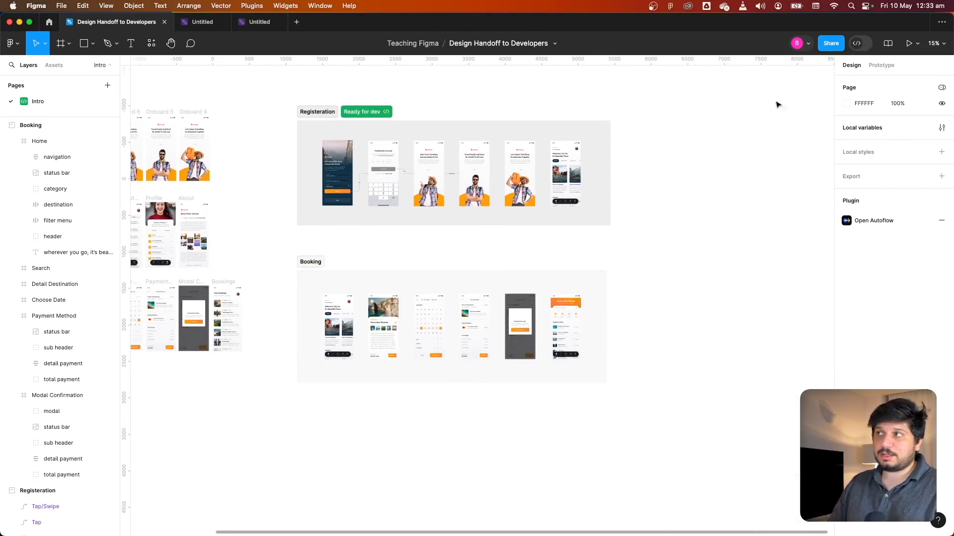
{"action": "left_click", "coordinate": [318, 262]}
{"action": "left_click", "coordinate": [332, 261]}
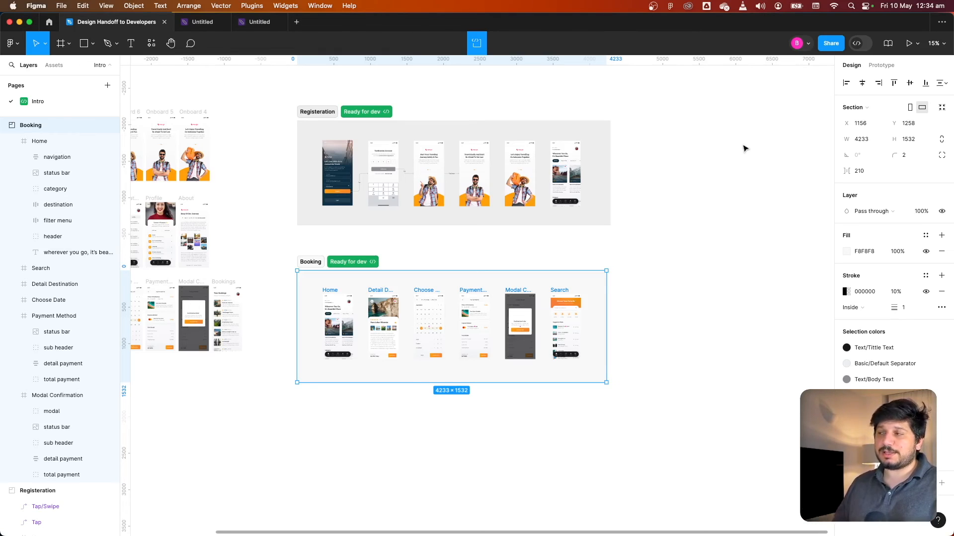
Switch to Dev Mode and jump to the Registration and Booking sections from the Ready for development list
{"action": "left_click", "coordinate": [857, 43]}
{"action": "left_click", "coordinate": [23, 145]}
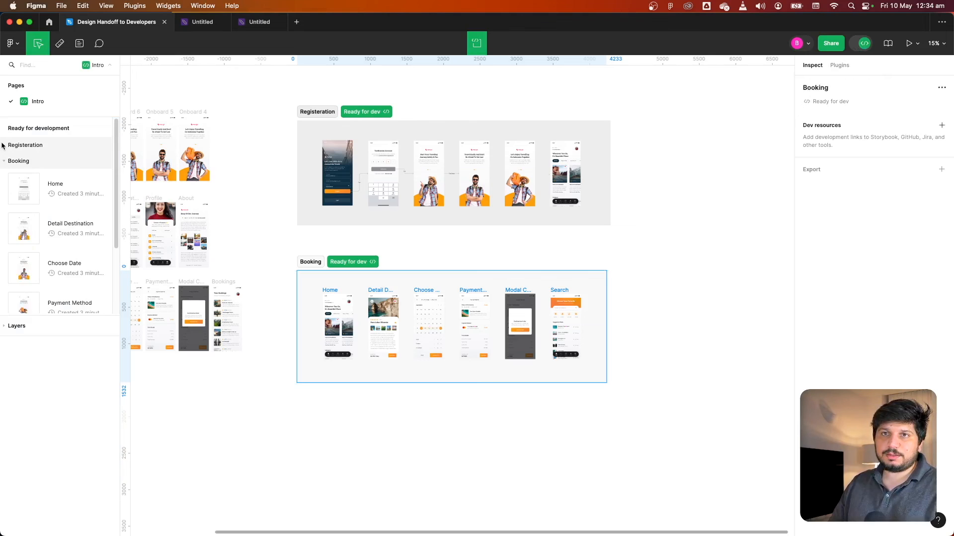
{"action": "left_click", "coordinate": [19, 160]}
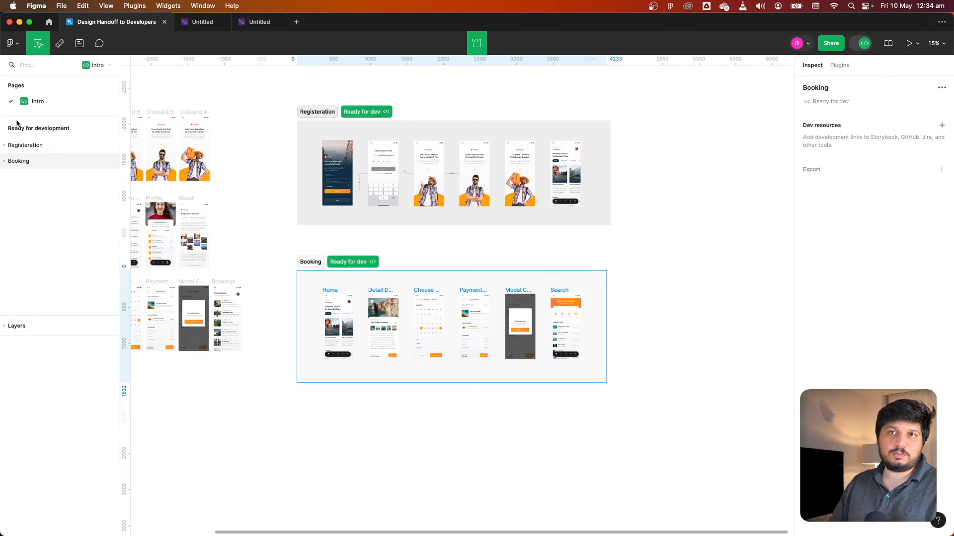
{"action": "left_click", "coordinate": [32, 147]}
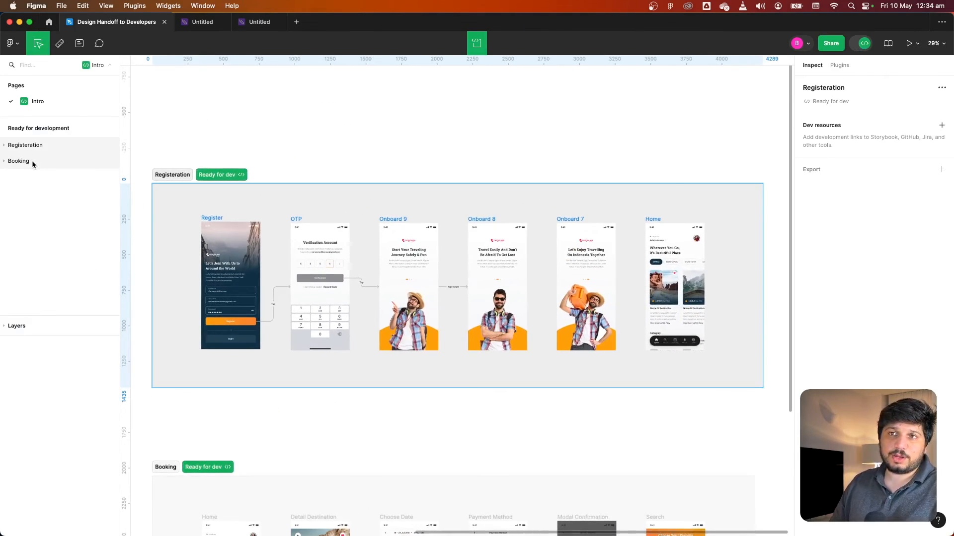
{"action": "left_click", "coordinate": [32, 160]}
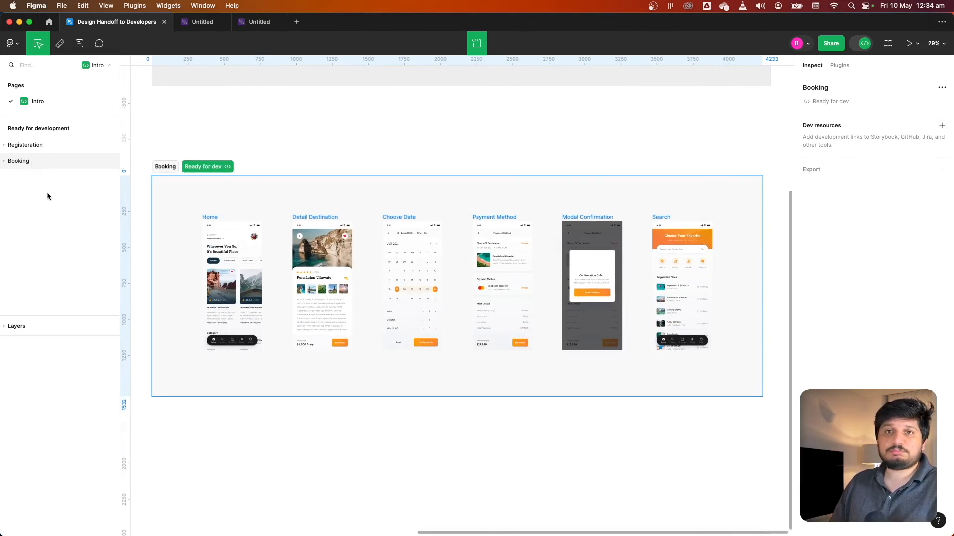
Select the Booking section's Home frame and review its code and selection colors in the inspect panel
{"action": "left_click", "coordinate": [212, 246]}
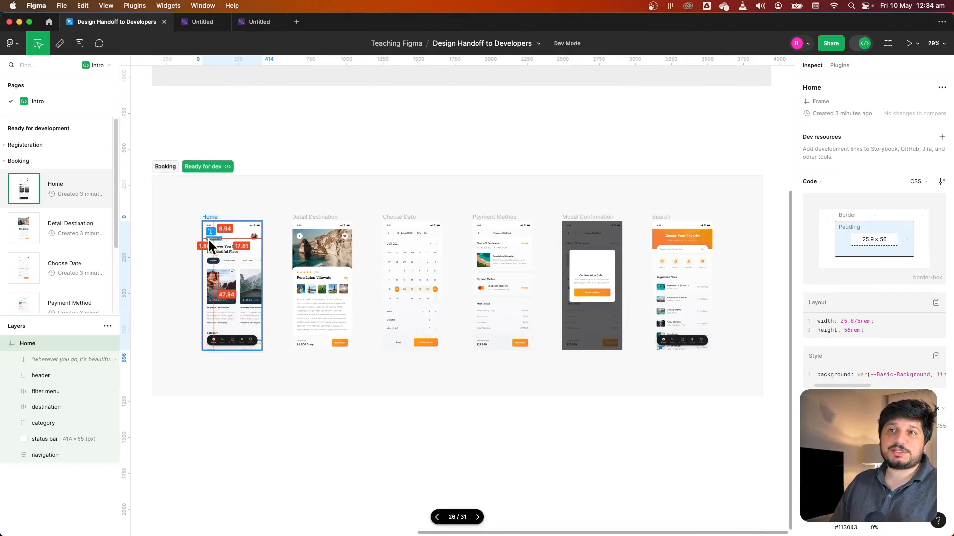
{"action": "scroll", "coordinate": [224, 240], "scroll_direction": "up", "scroll_amount": 2}
{"action": "scroll", "coordinate": [224, 240], "scroll_direction": "down", "scroll_amount": 2}
{"action": "scroll", "coordinate": [220, 290], "scroll_direction": "up", "scroll_amount": 3}
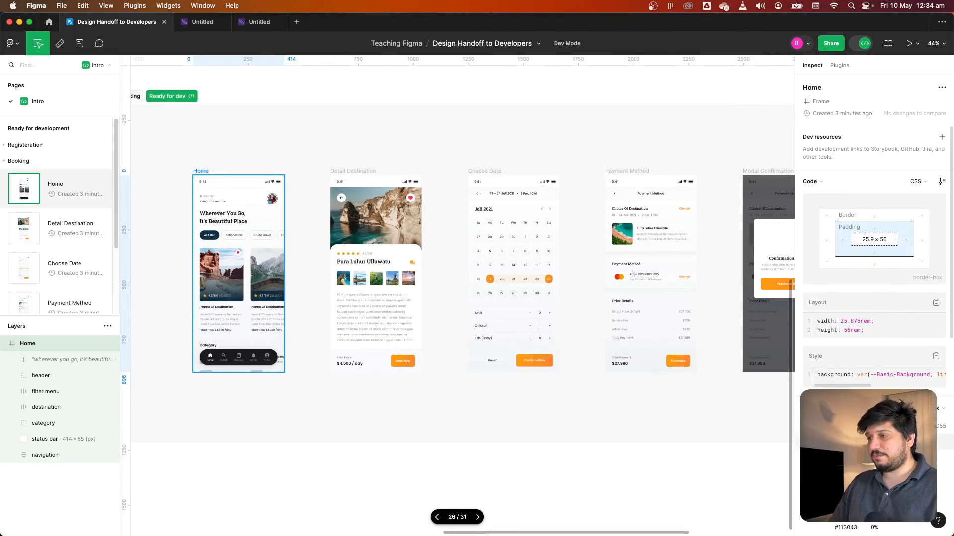
{"action": "scroll", "coordinate": [860, 387], "scroll_direction": "down", "scroll_amount": 5}
{"action": "scroll", "coordinate": [859, 387], "scroll_direction": "down", "scroll_amount": 2}
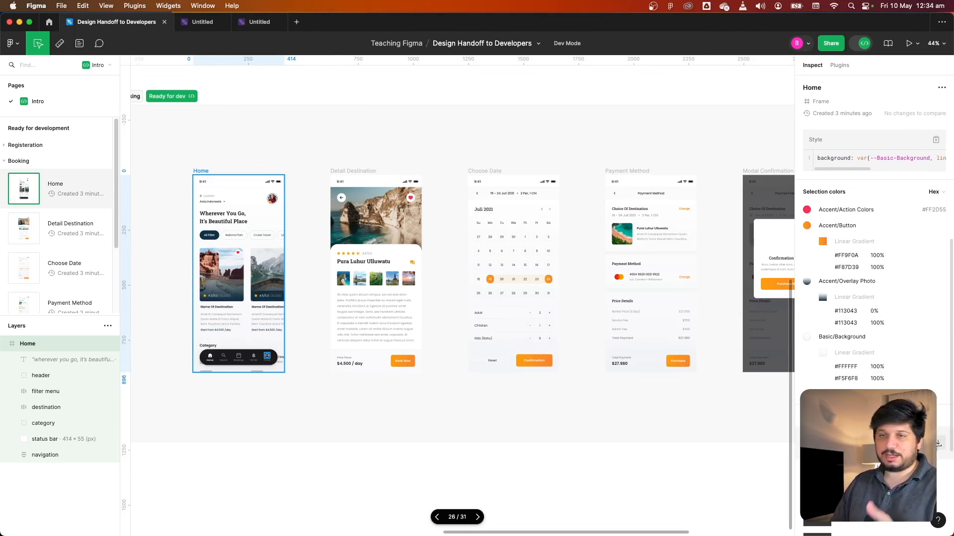
{"action": "left_click", "coordinate": [401, 455]}
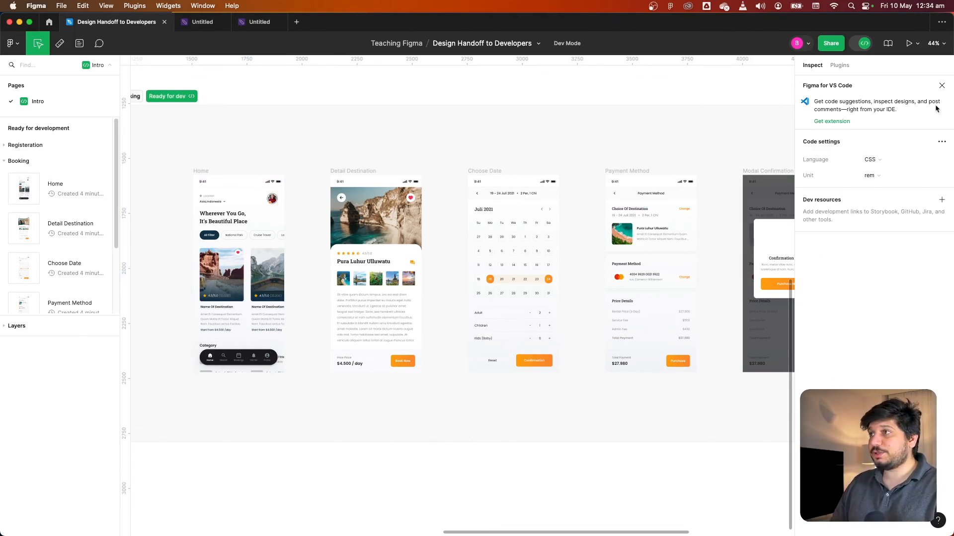
Close the VS Code banner, leave Dev Mode, and set the Booking section's opacity to 30%
{"action": "left_click", "coordinate": [942, 85]}
{"action": "key", "text": "shift+d"}
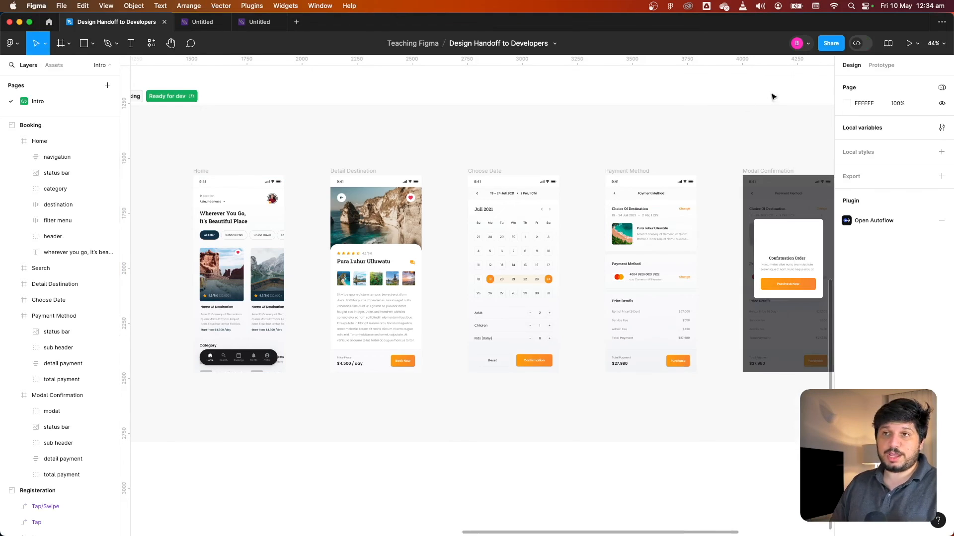
{"action": "left_click", "coordinate": [680, 118]}
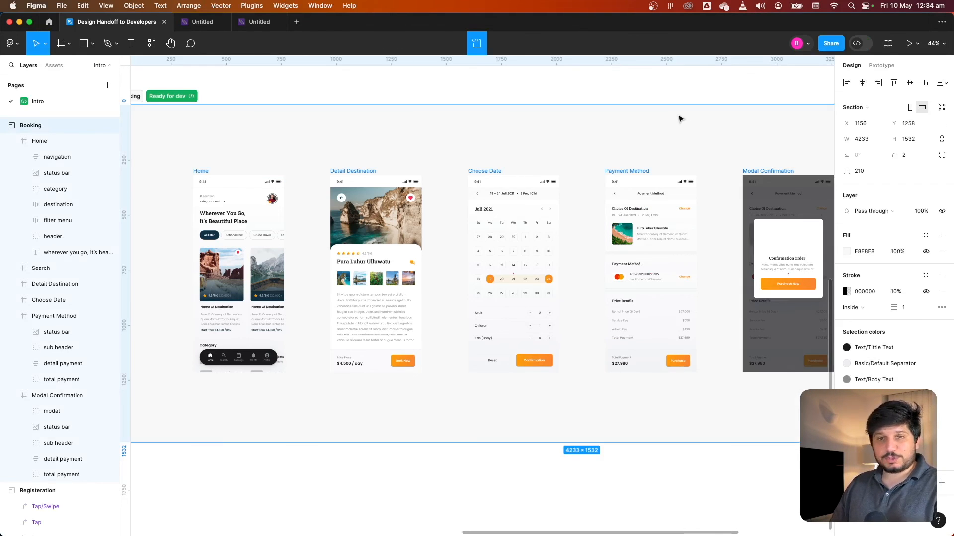
{"action": "key", "text": "3"}
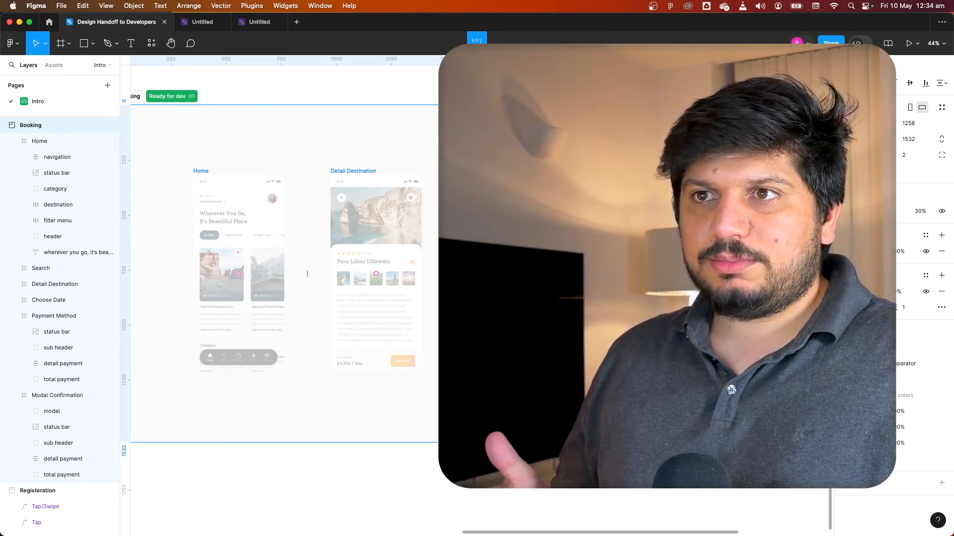
{"action": "scroll", "coordinate": [652, 148], "scroll_direction": "down", "scroll_amount": 5}
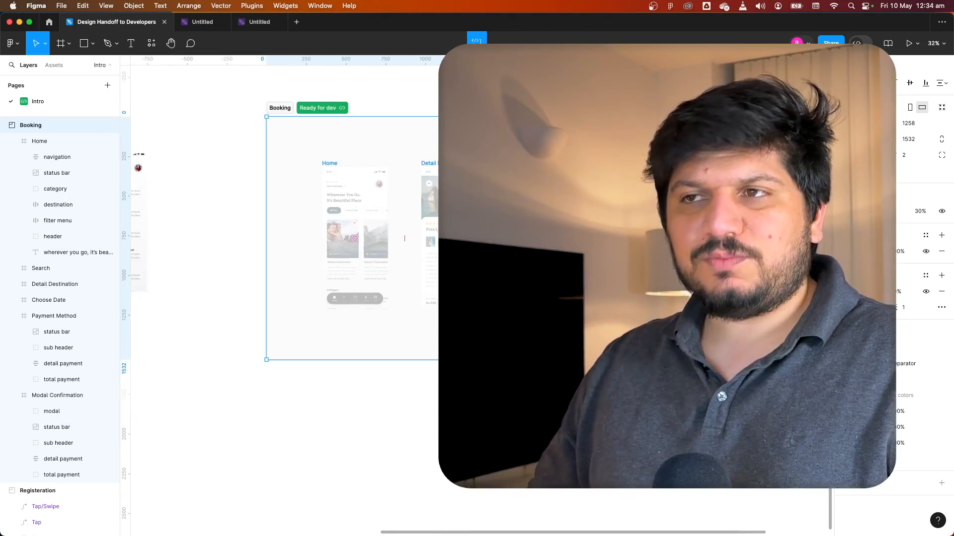
{"action": "key", "text": "Escape"}
{"action": "scroll", "coordinate": [652, 148], "scroll_direction": "down", "scroll_amount": 3}
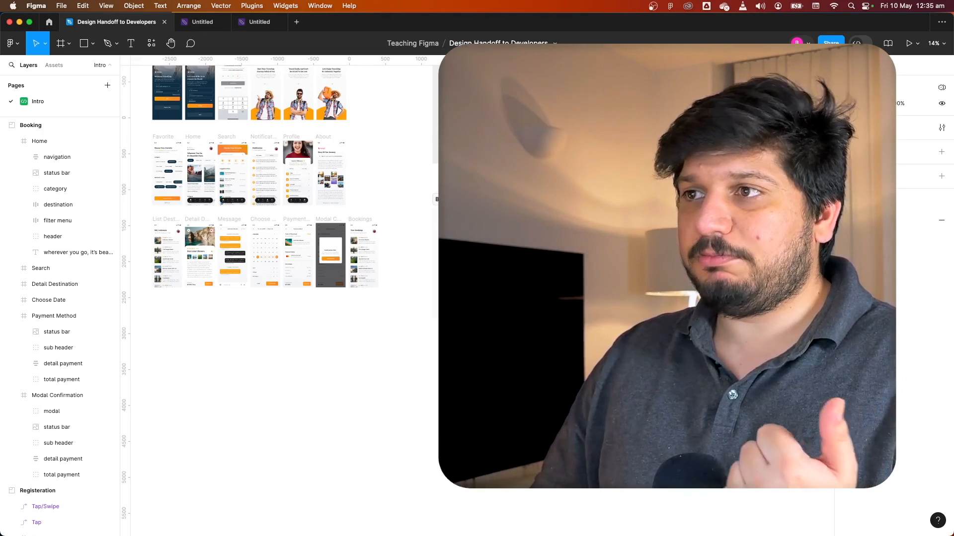
{"action": "scroll", "coordinate": [280, 298], "scroll_direction": "up", "scroll_amount": 1}
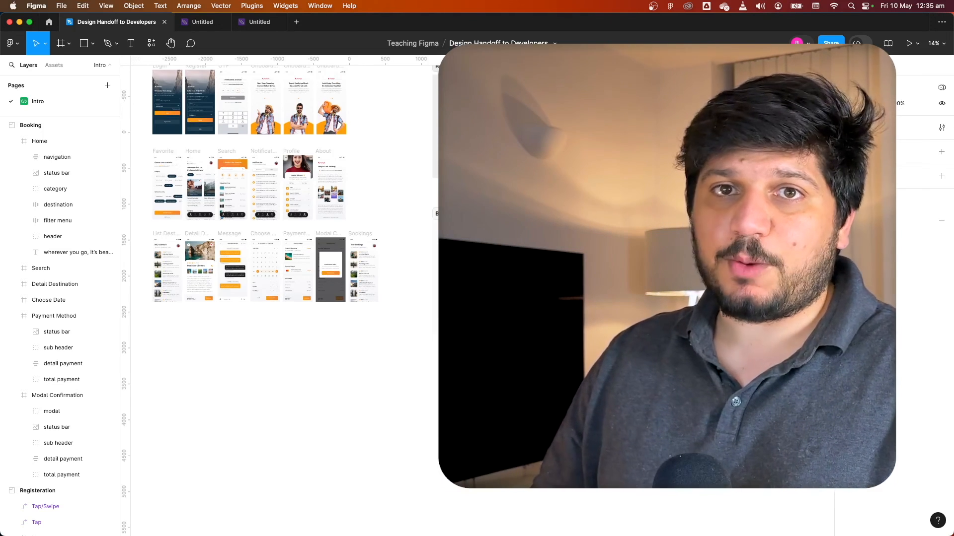